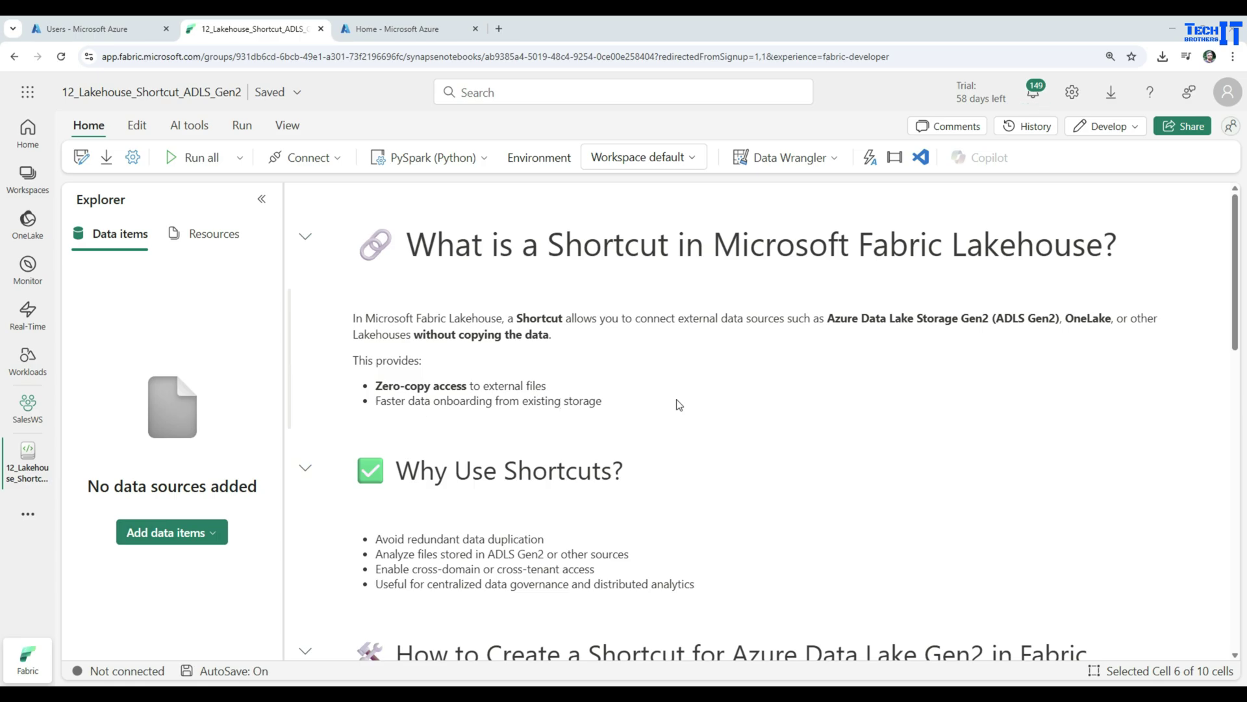
Step: Review the notebook's notes on why to use shortcuts, the ADLS Gen2 creation steps and URL format, and common mistakes to avoid
{"action": "scroll", "coordinate": [688, 404], "scroll_direction": "down", "scroll_amount": 2}
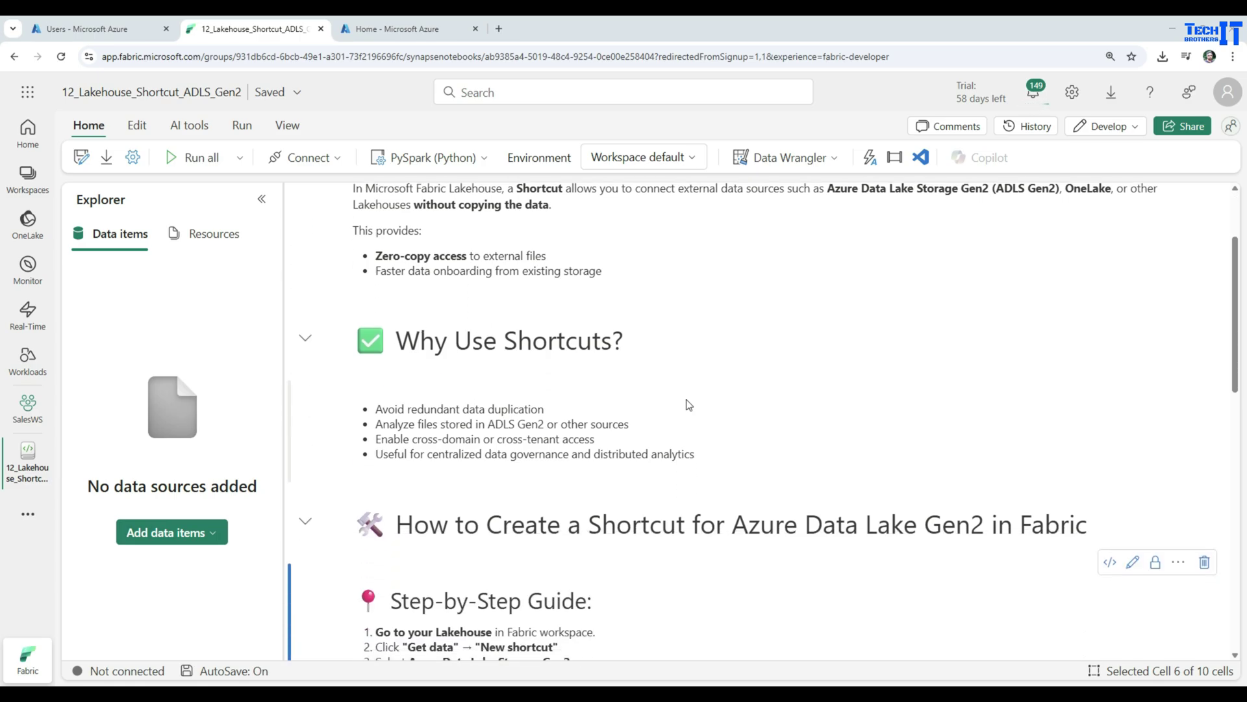
{"action": "scroll", "coordinate": [689, 404], "scroll_direction": "down", "scroll_amount": 1}
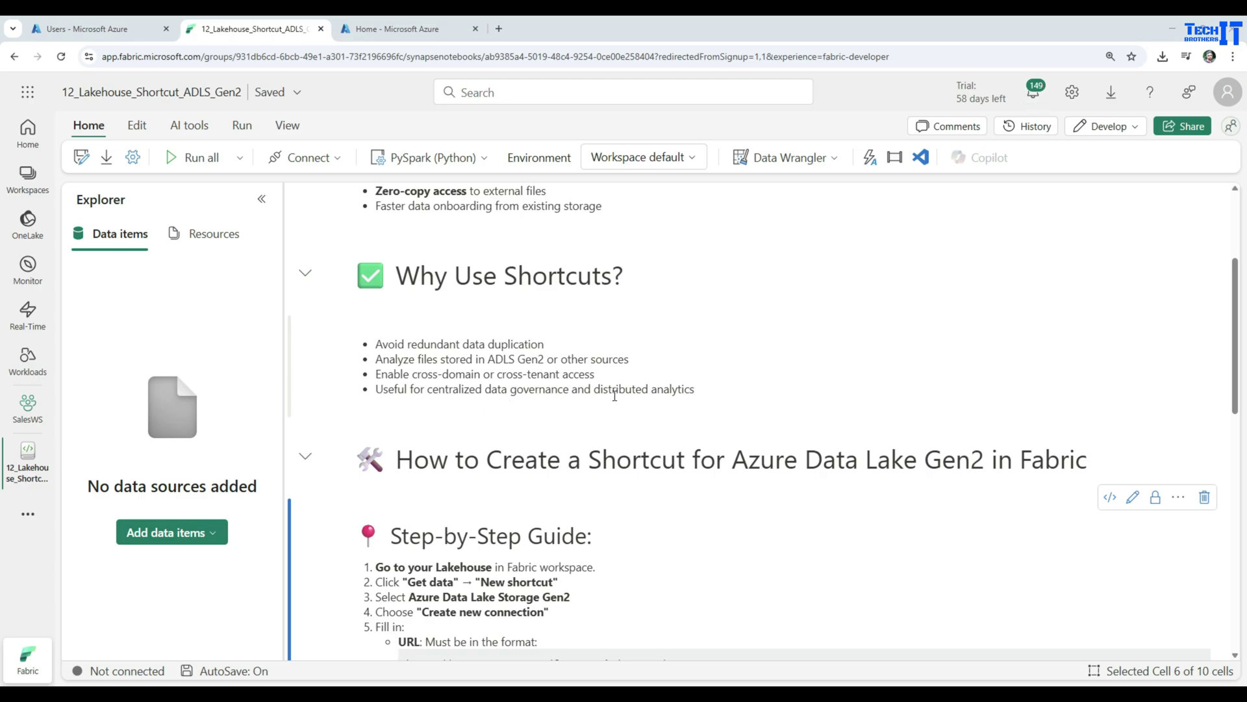
{"action": "scroll", "coordinate": [674, 394], "scroll_direction": "down", "scroll_amount": 3}
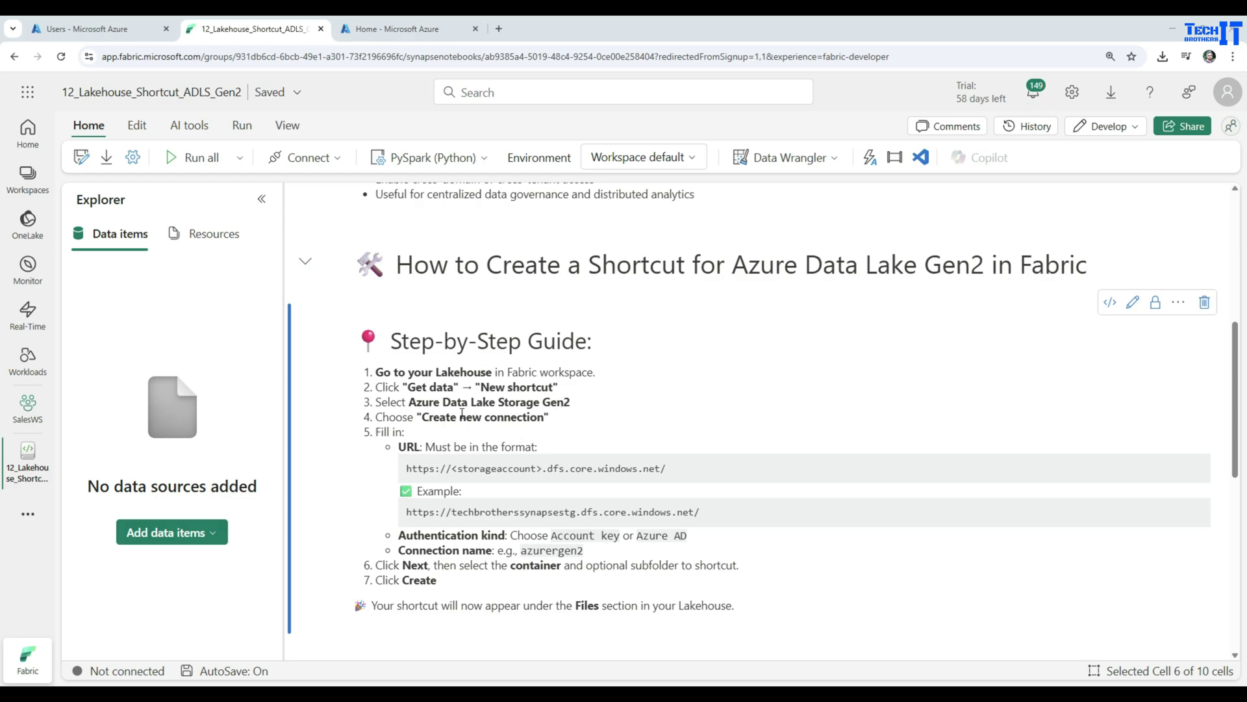
{"action": "left_click_drag", "start_coordinate": [673, 470], "coordinate": [405, 472]}
{"action": "left_click", "coordinate": [496, 468]}
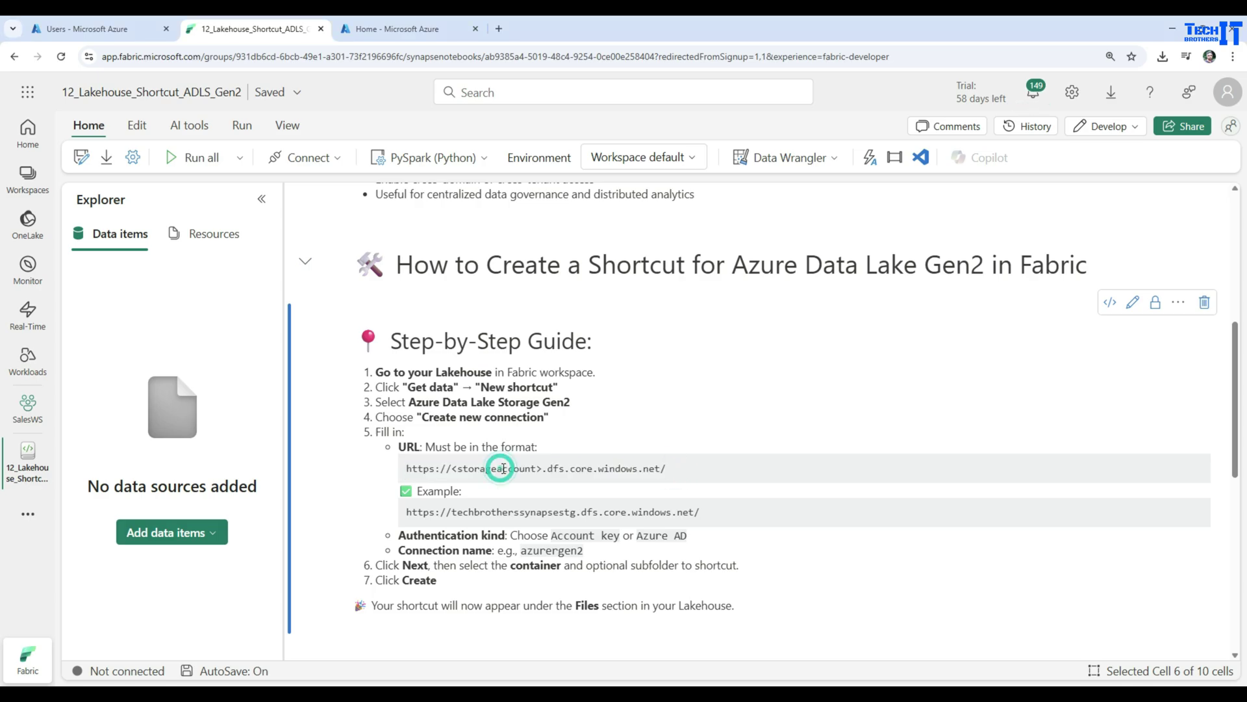
{"action": "left_click", "coordinate": [546, 468]}
{"action": "left_click_drag", "start_coordinate": [546, 468], "coordinate": [572, 468]}
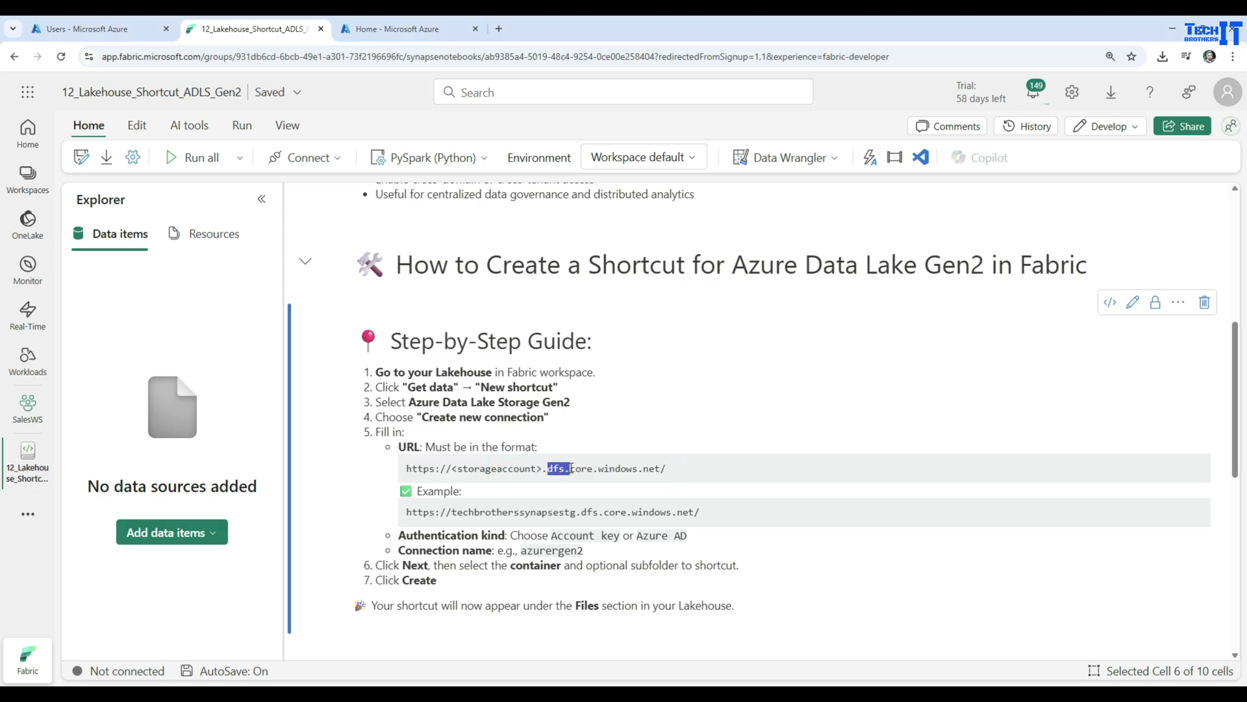
{"action": "scroll", "coordinate": [571, 468], "scroll_direction": "down", "scroll_amount": 3}
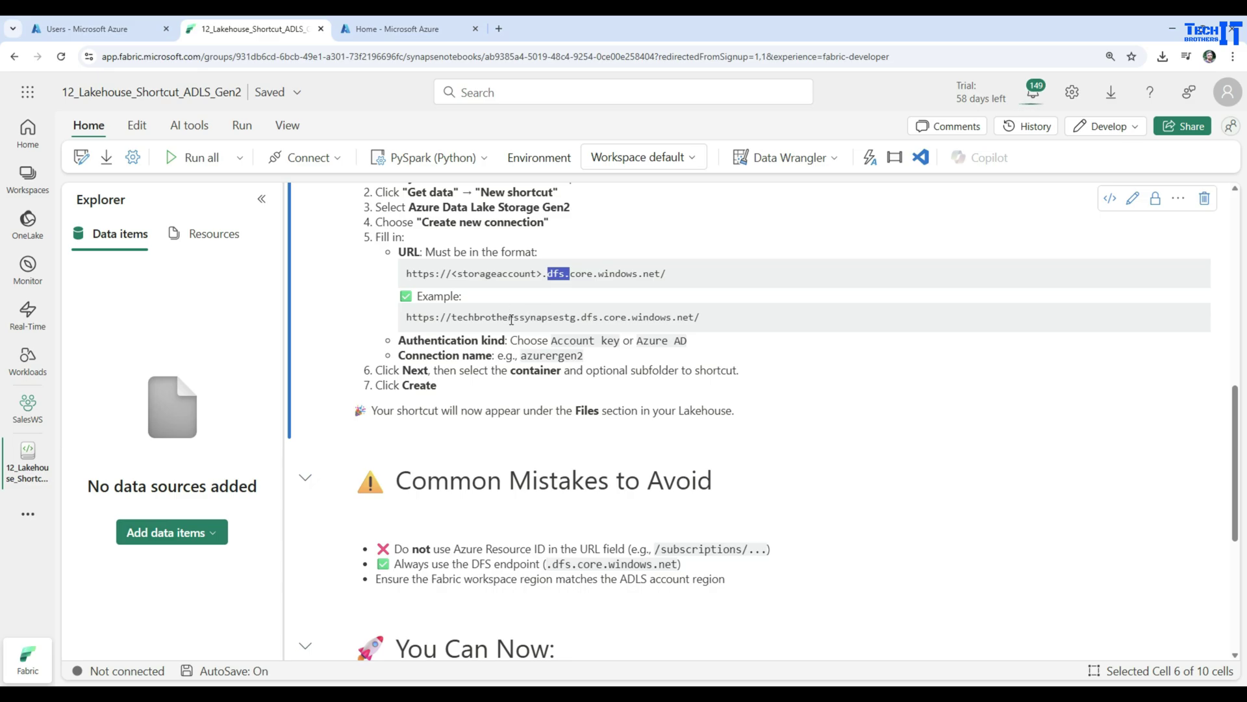
{"action": "double_click", "coordinate": [511, 319]}
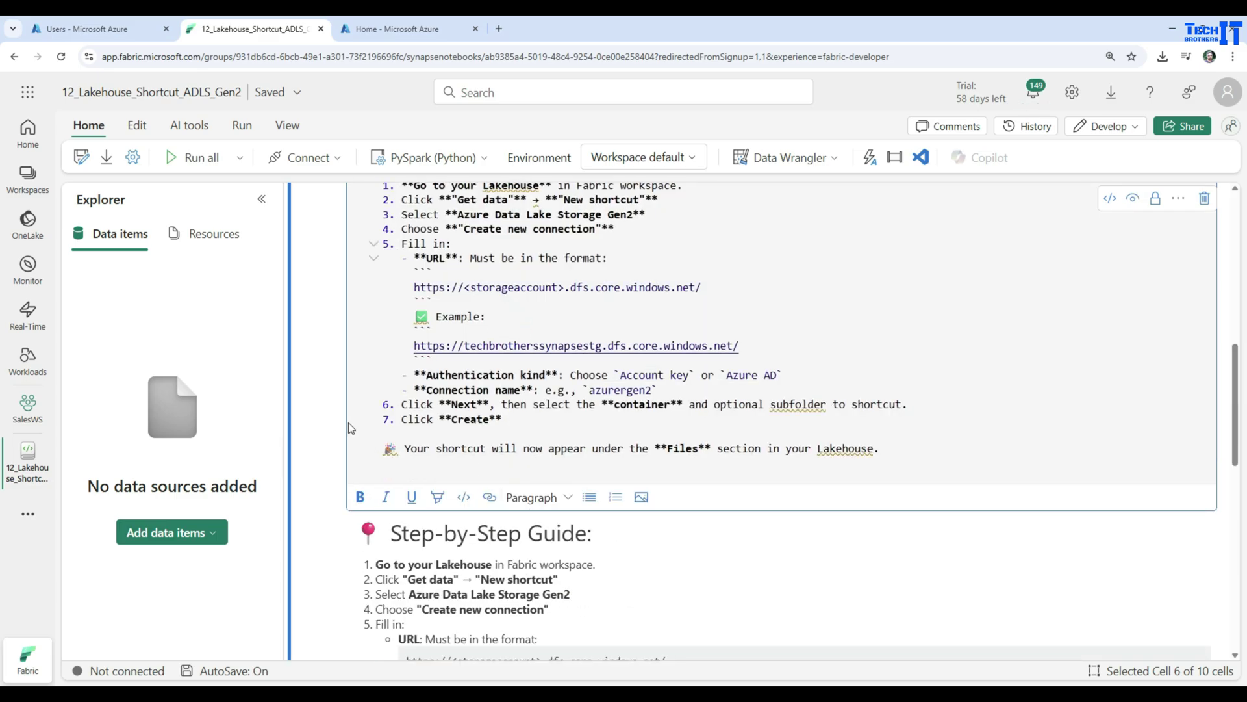
{"action": "left_click", "coordinate": [316, 421]}
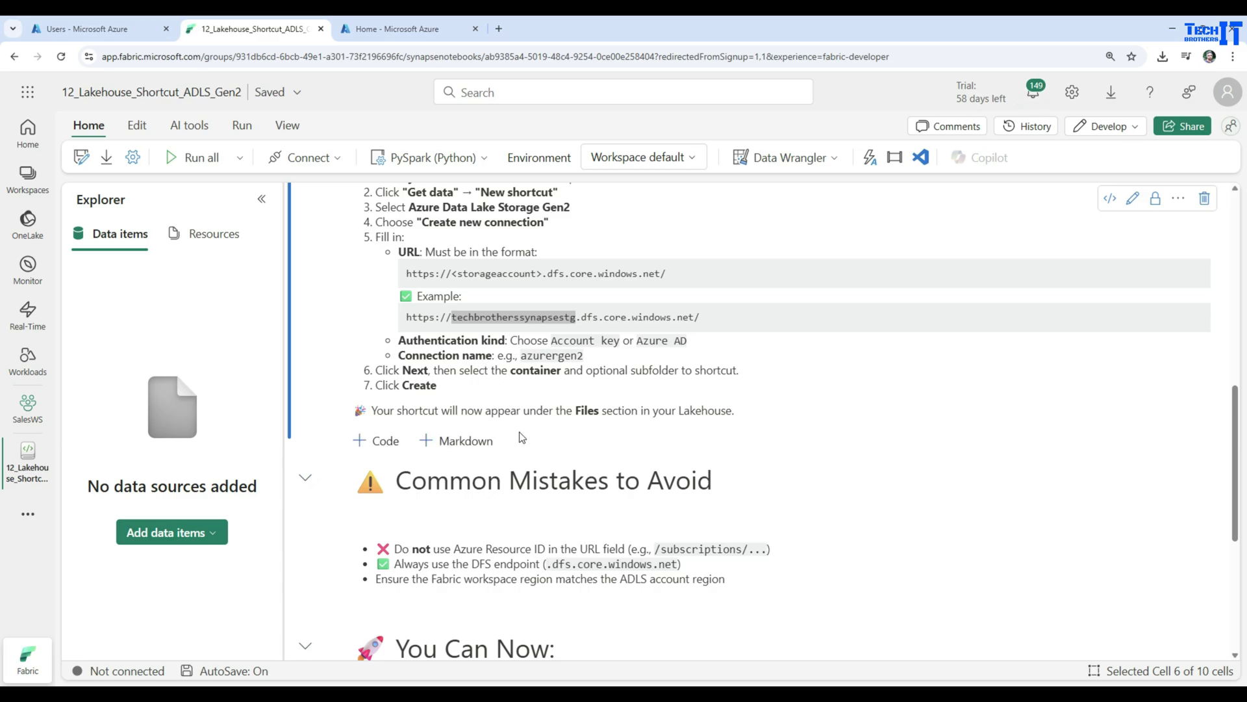
{"action": "scroll", "coordinate": [521, 437], "scroll_direction": "down", "scroll_amount": 1}
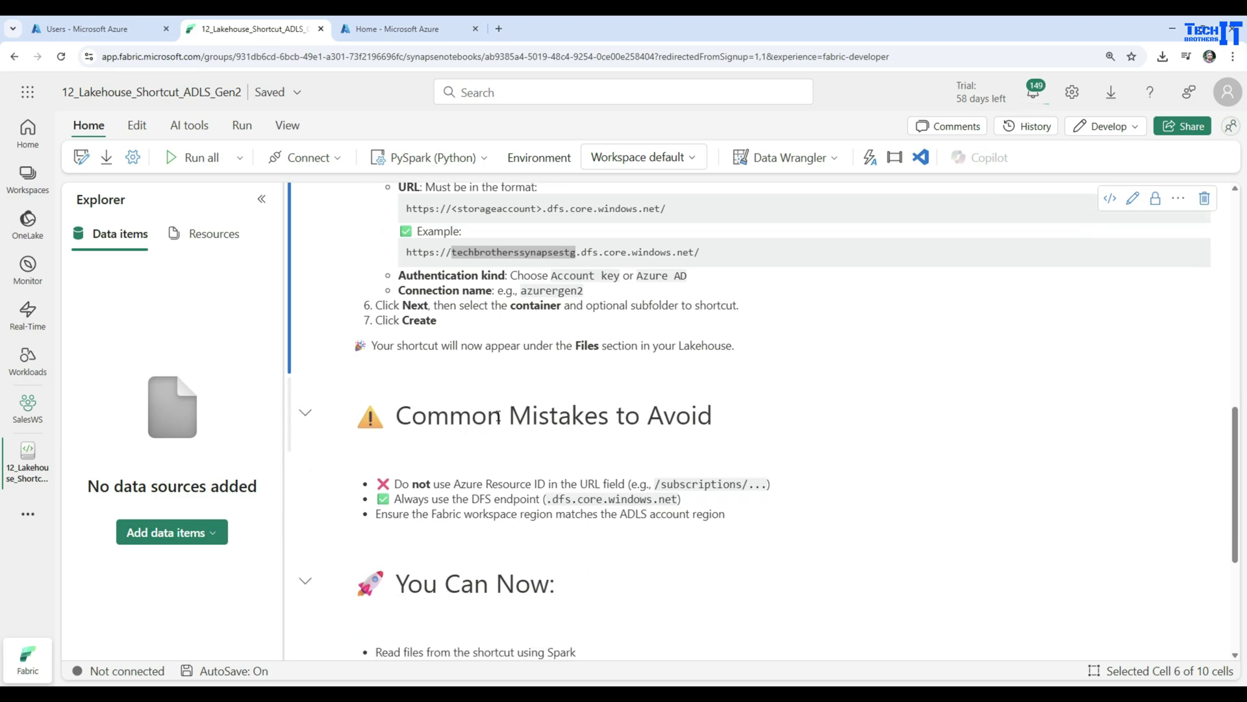
{"action": "scroll", "coordinate": [499, 417], "scroll_direction": "down", "scroll_amount": 1}
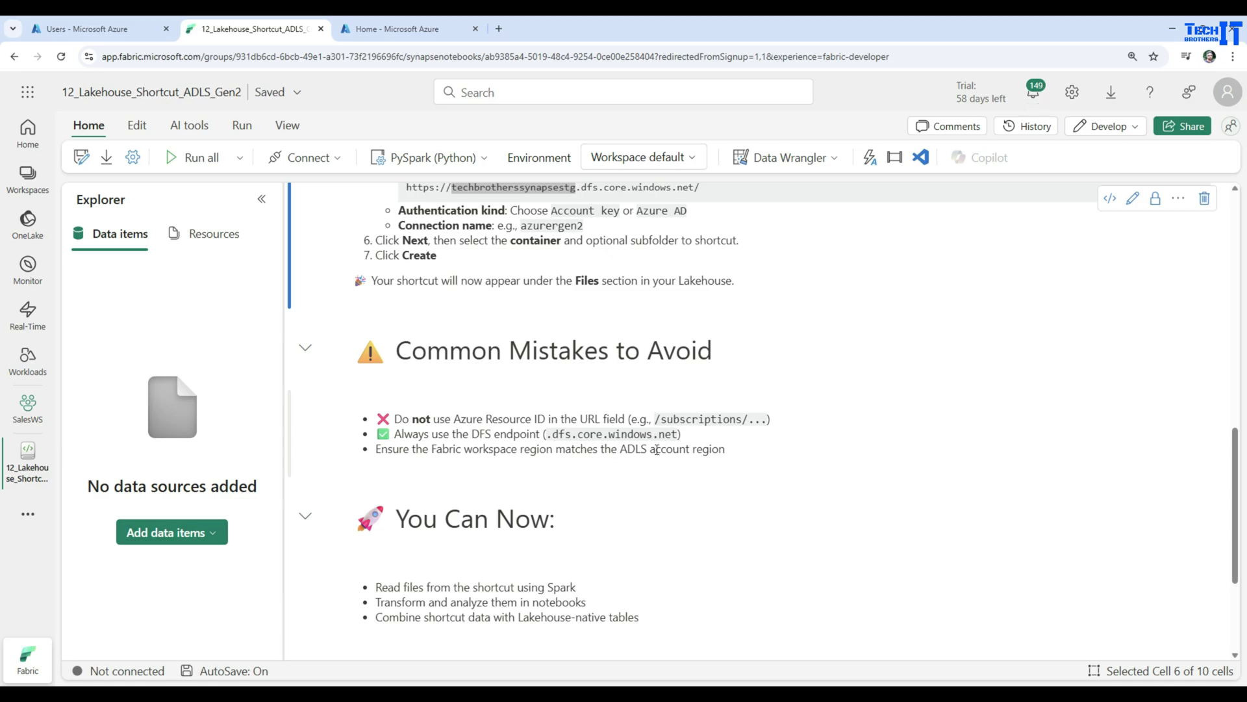
{"action": "scroll", "coordinate": [657, 450], "scroll_direction": "down", "scroll_amount": 2}
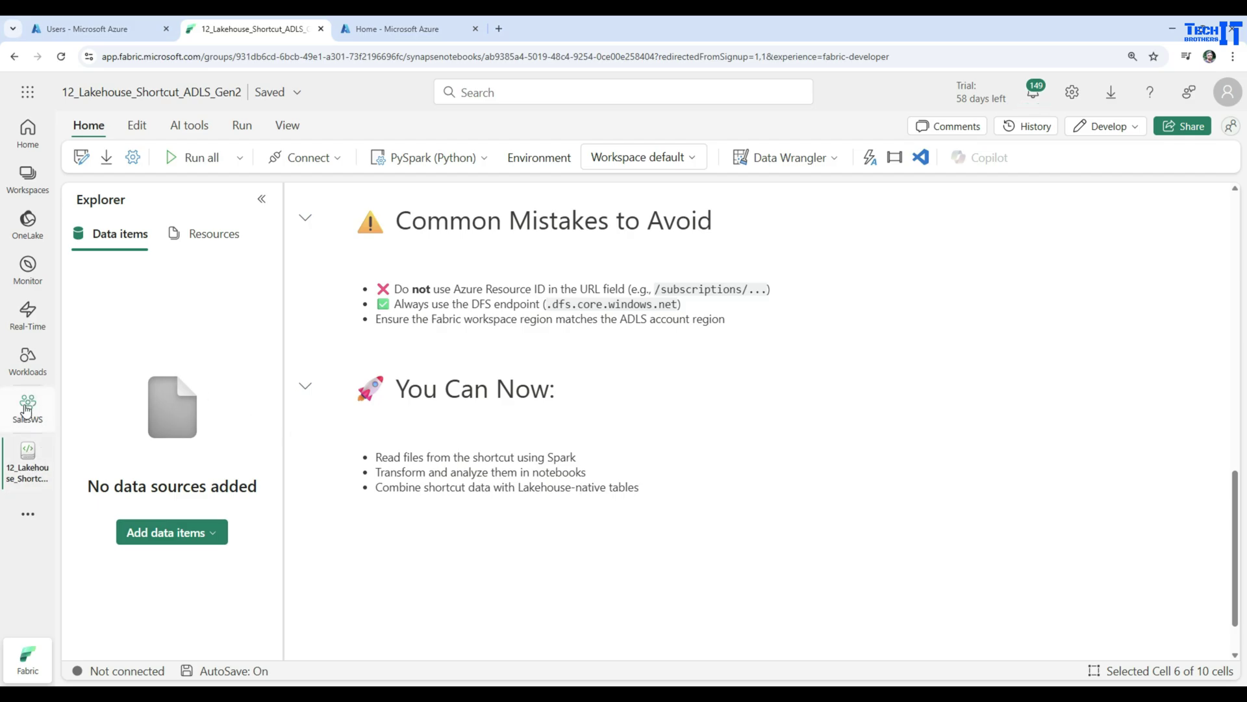
Step: Open TechBrothersLakeHouse from the SalesWS workspace and show its Files section
{"action": "left_click", "coordinate": [22, 144]}
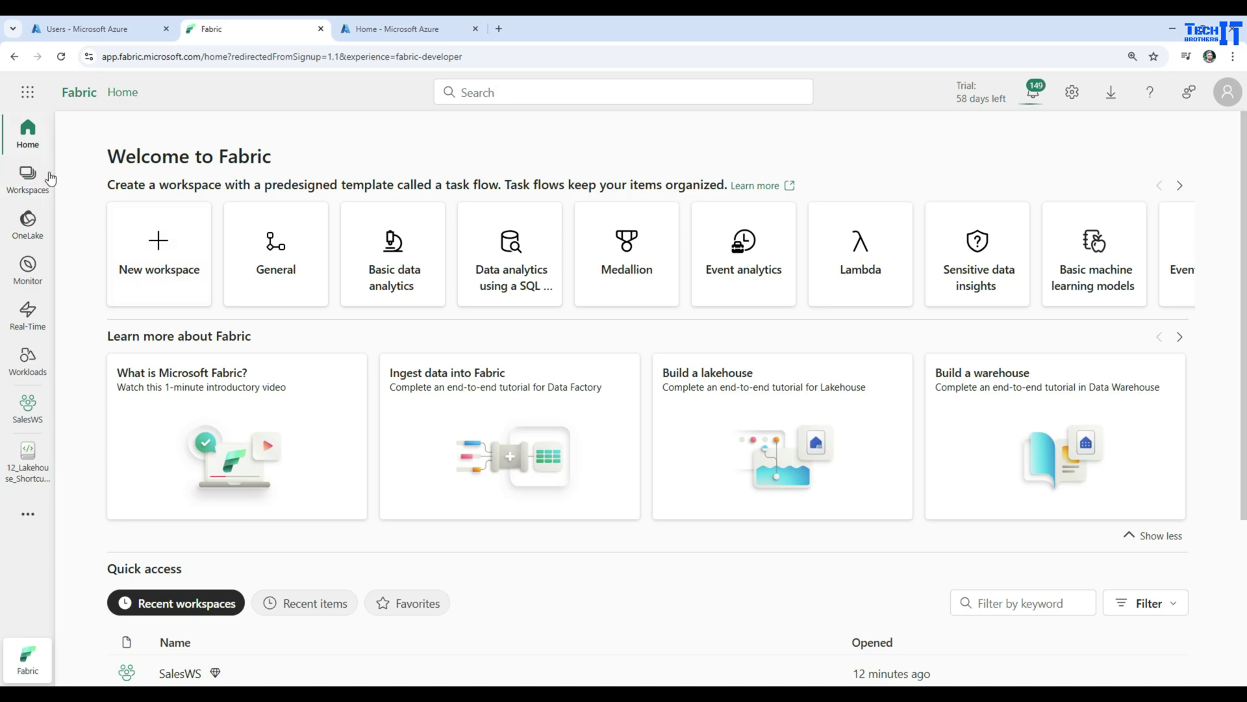
{"action": "left_click", "coordinate": [36, 188]}
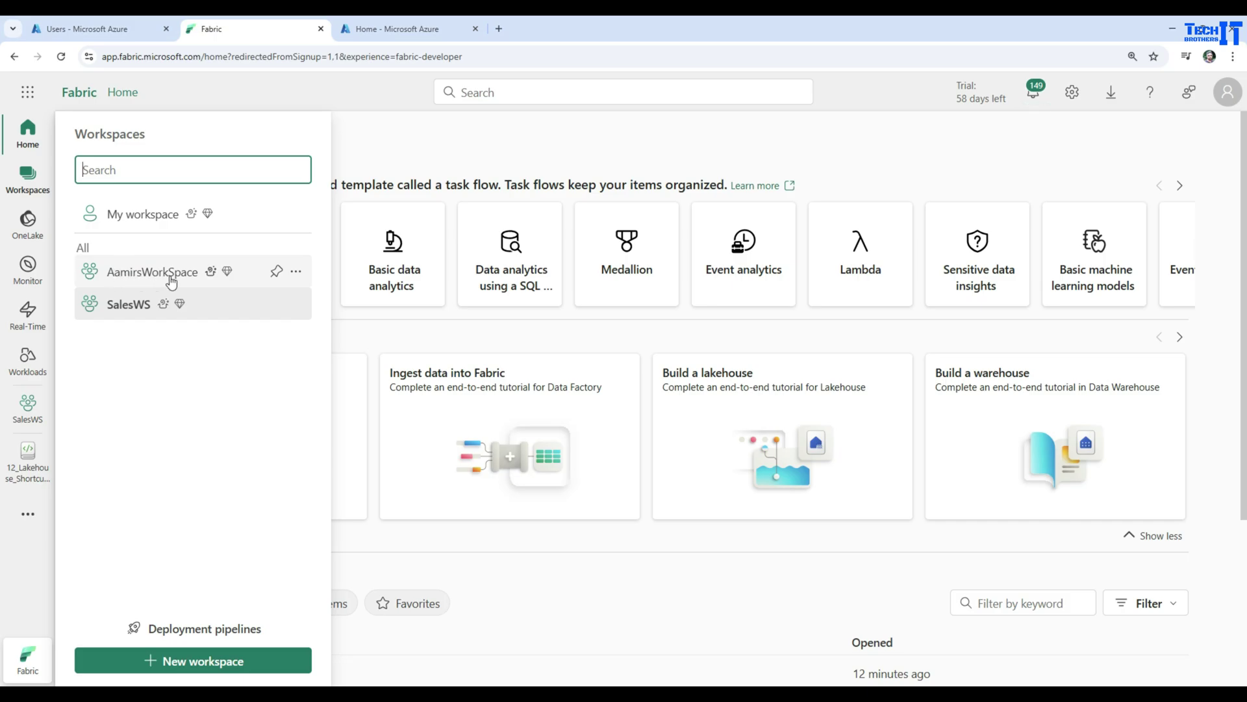
{"action": "left_click", "coordinate": [128, 310]}
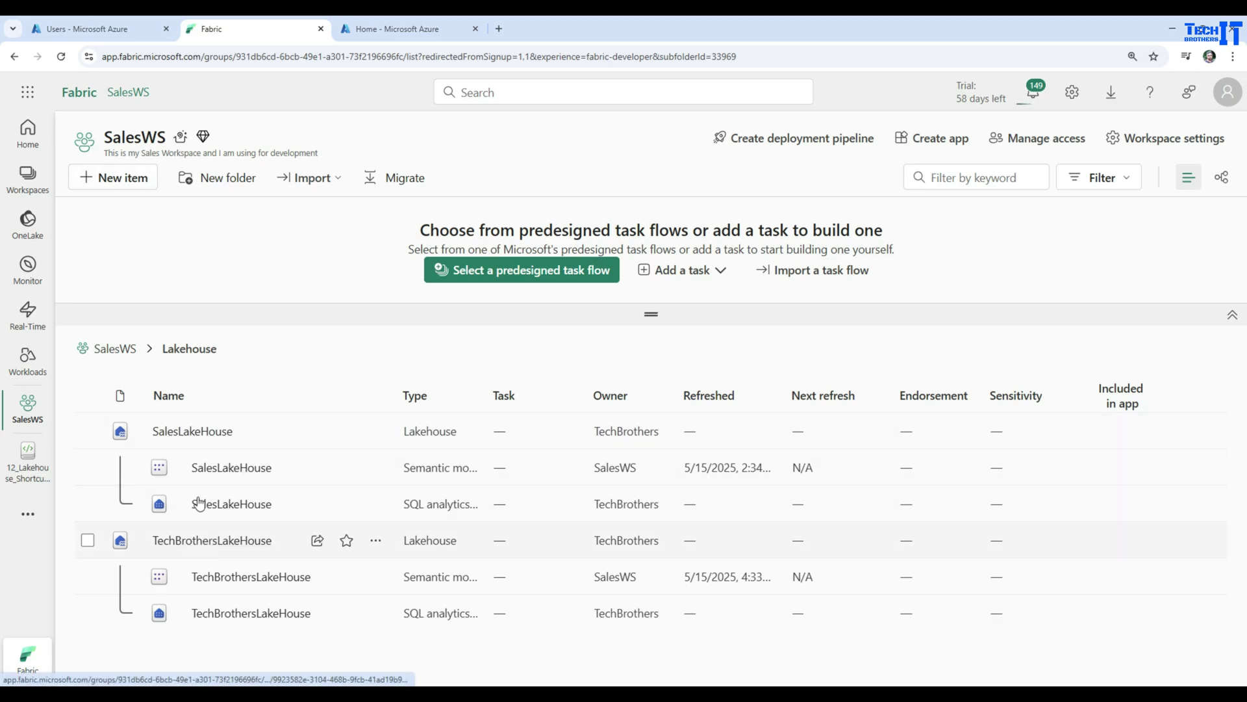
{"action": "left_click", "coordinate": [198, 547]}
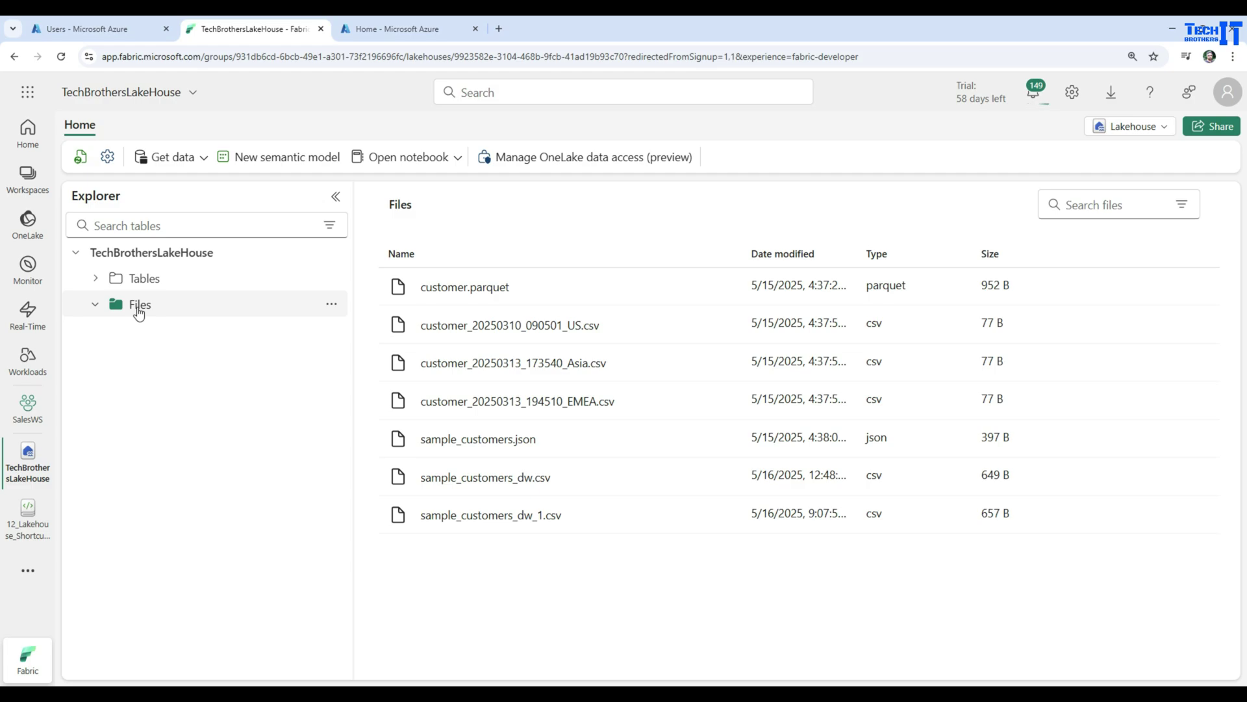
Step: Start a new shortcut under the lakehouse's Files with Azure Data Lake Storage Gen2 as source, using a new connection
{"action": "left_click", "coordinate": [332, 306]}
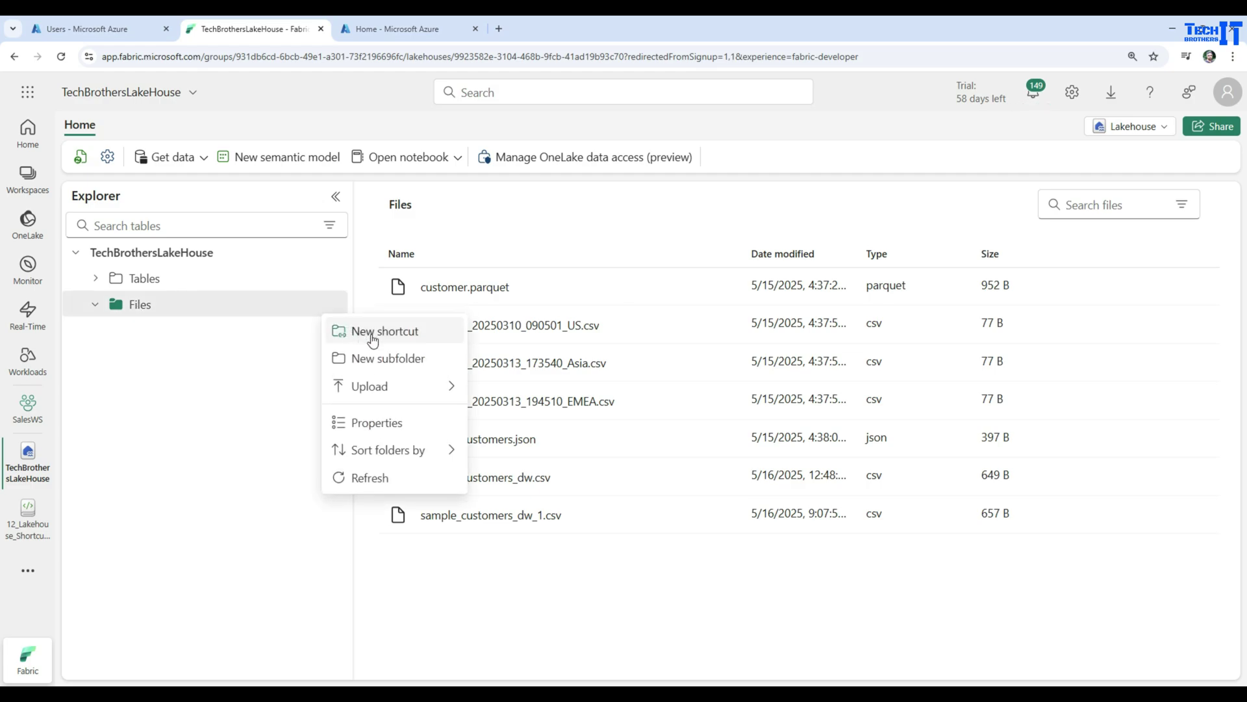
{"action": "left_click", "coordinate": [229, 335]}
{"action": "left_click", "coordinate": [331, 306]}
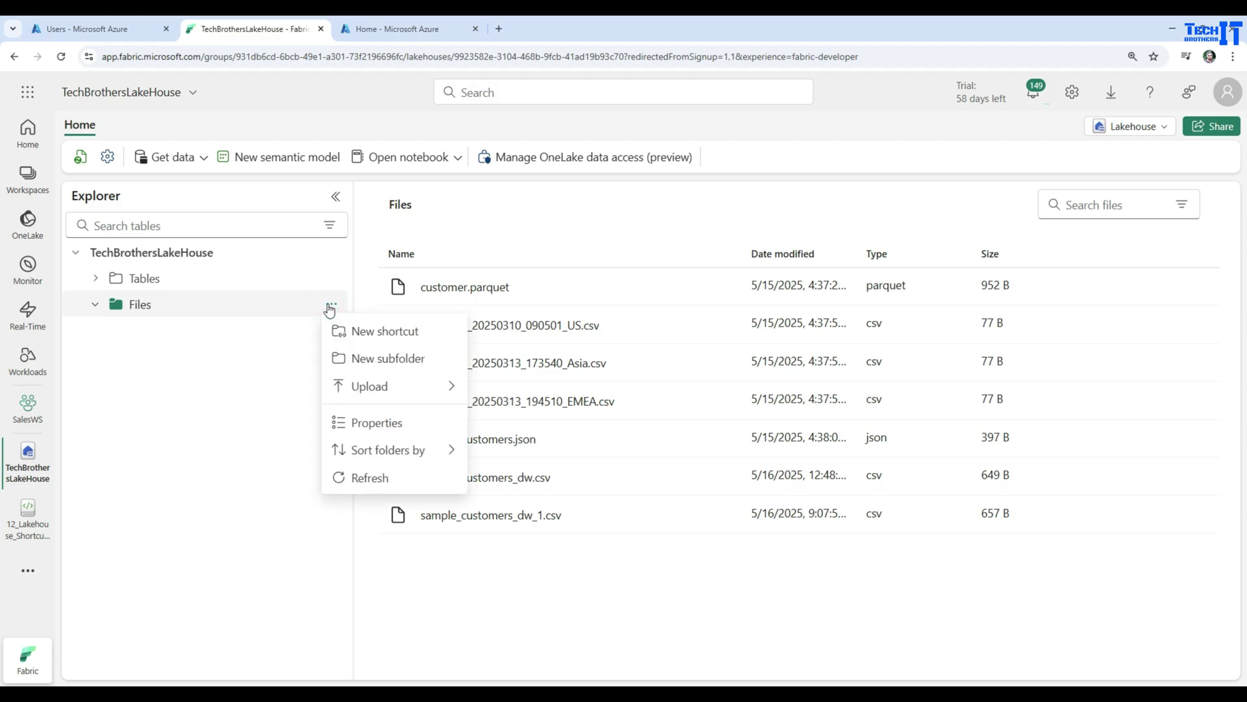
{"action": "left_click", "coordinate": [359, 333]}
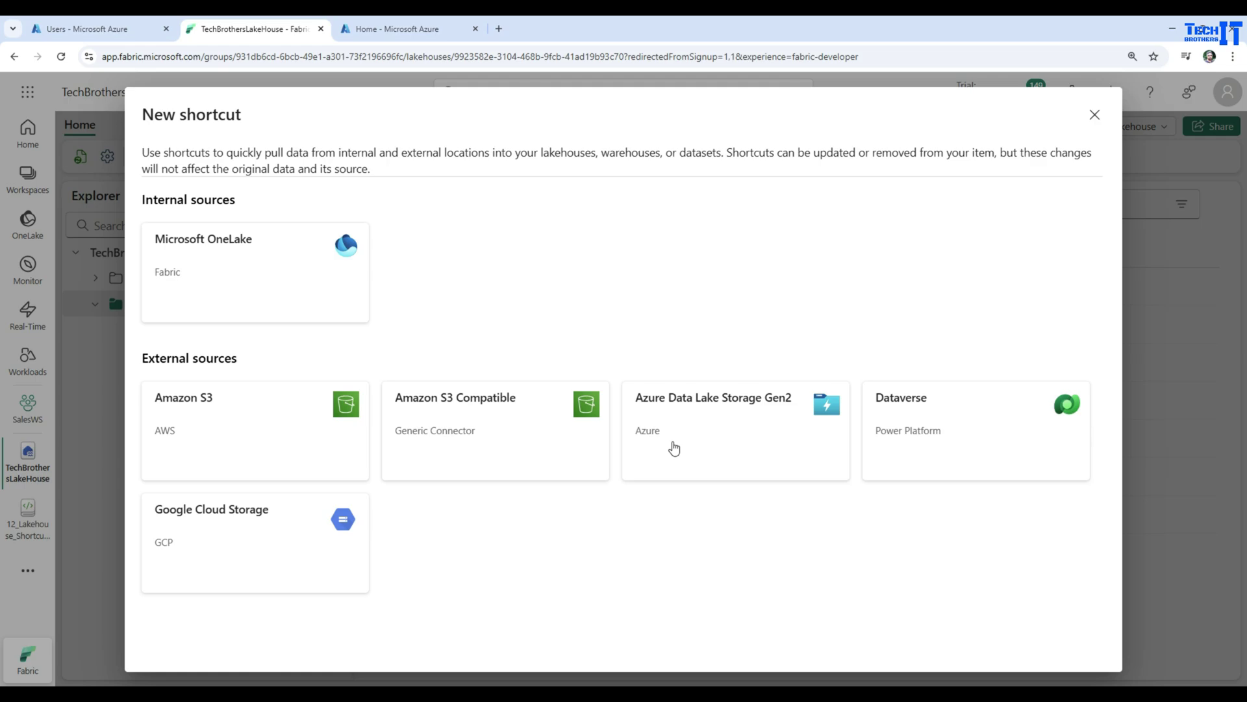
{"action": "left_click", "coordinate": [673, 447]}
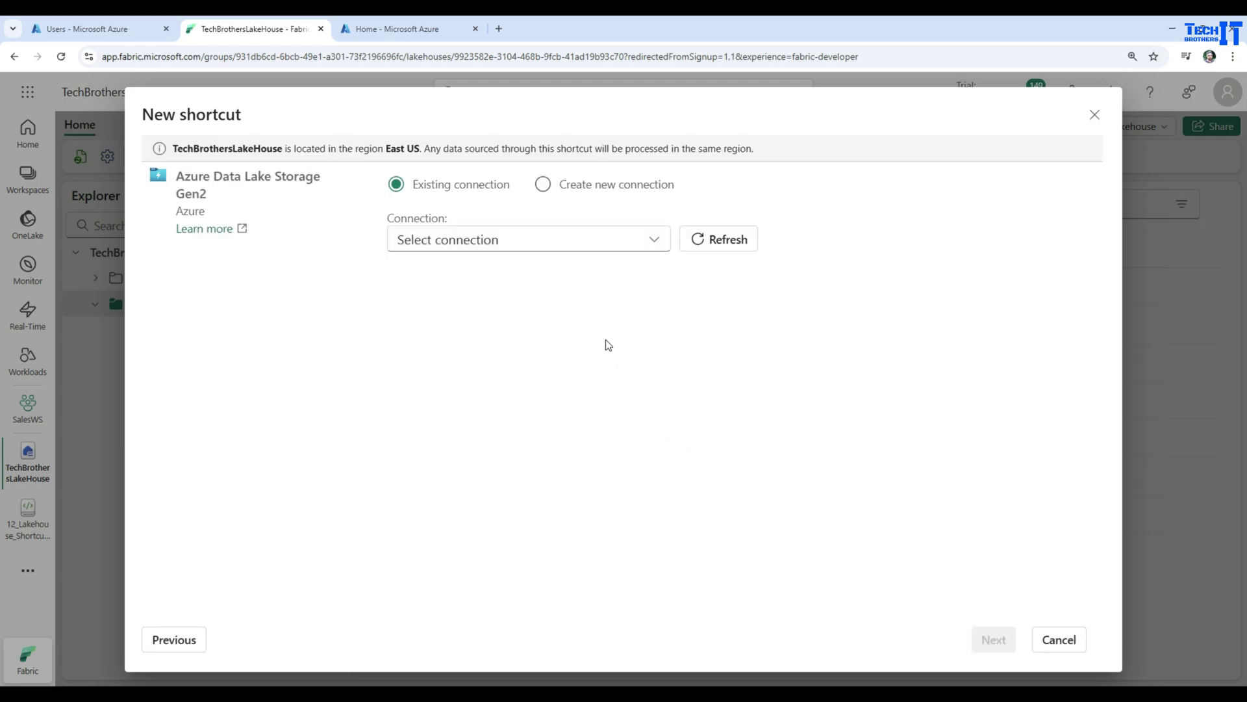
{"action": "left_click", "coordinate": [553, 188]}
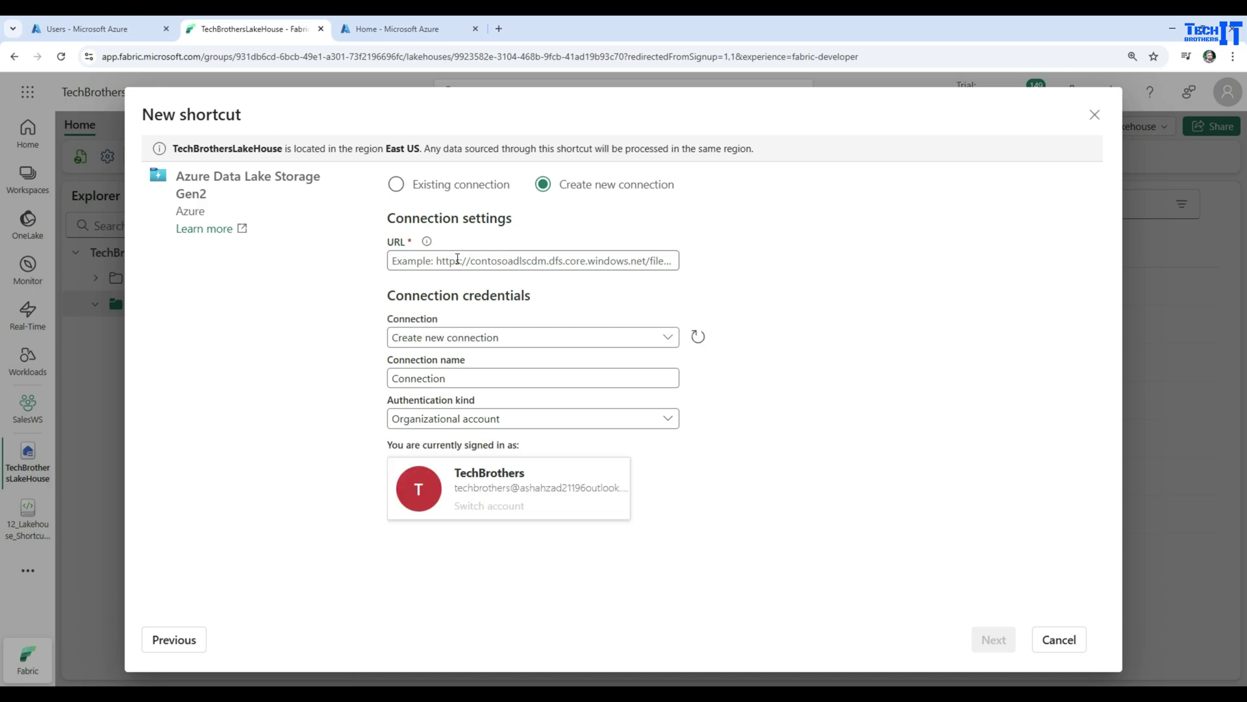
{"action": "left_click", "coordinate": [549, 261]}
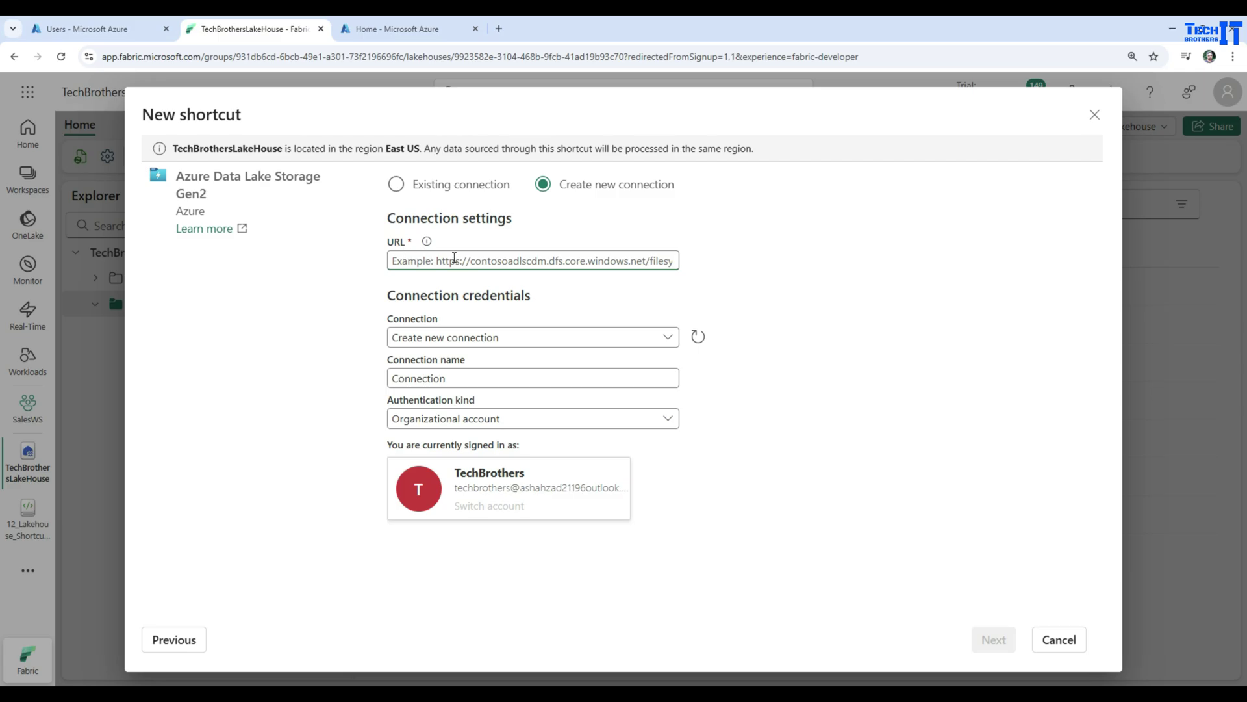
Step: Switch to the Azure portal and examine the input folder of synpasecontainer in the techbrotherssynapsestg storage account
{"action": "left_click", "coordinate": [384, 29]}
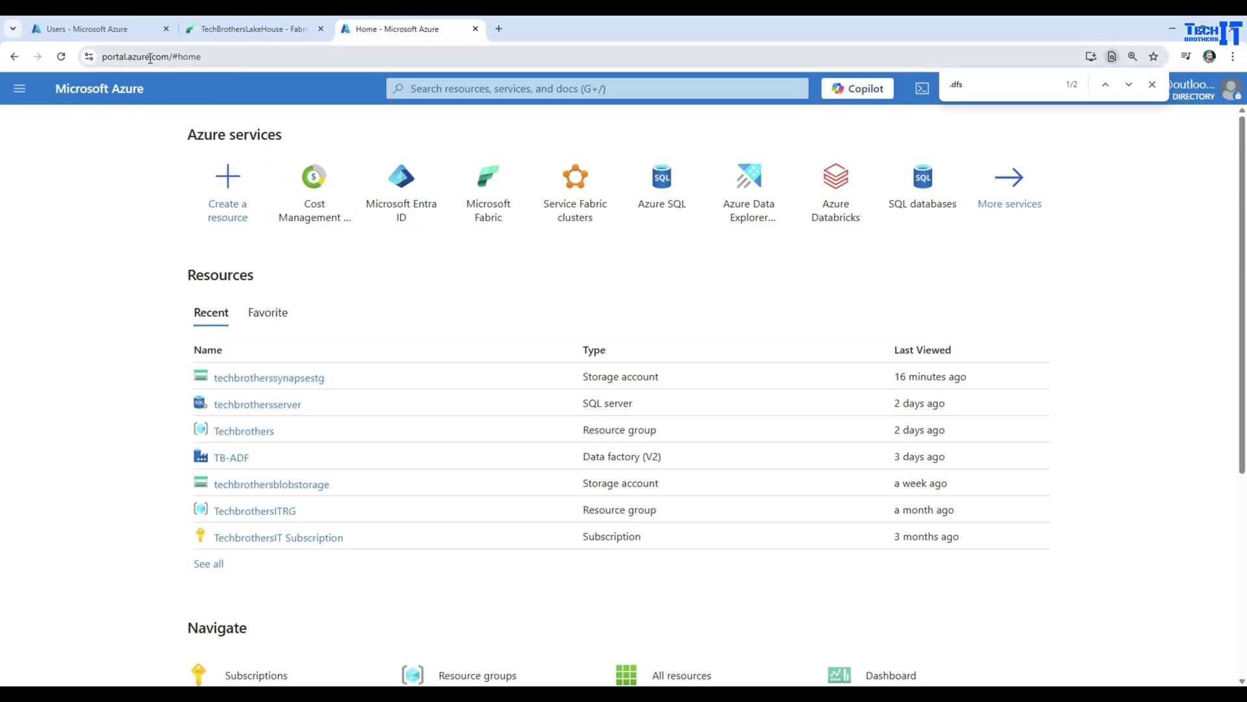
{"action": "left_click", "coordinate": [281, 383]}
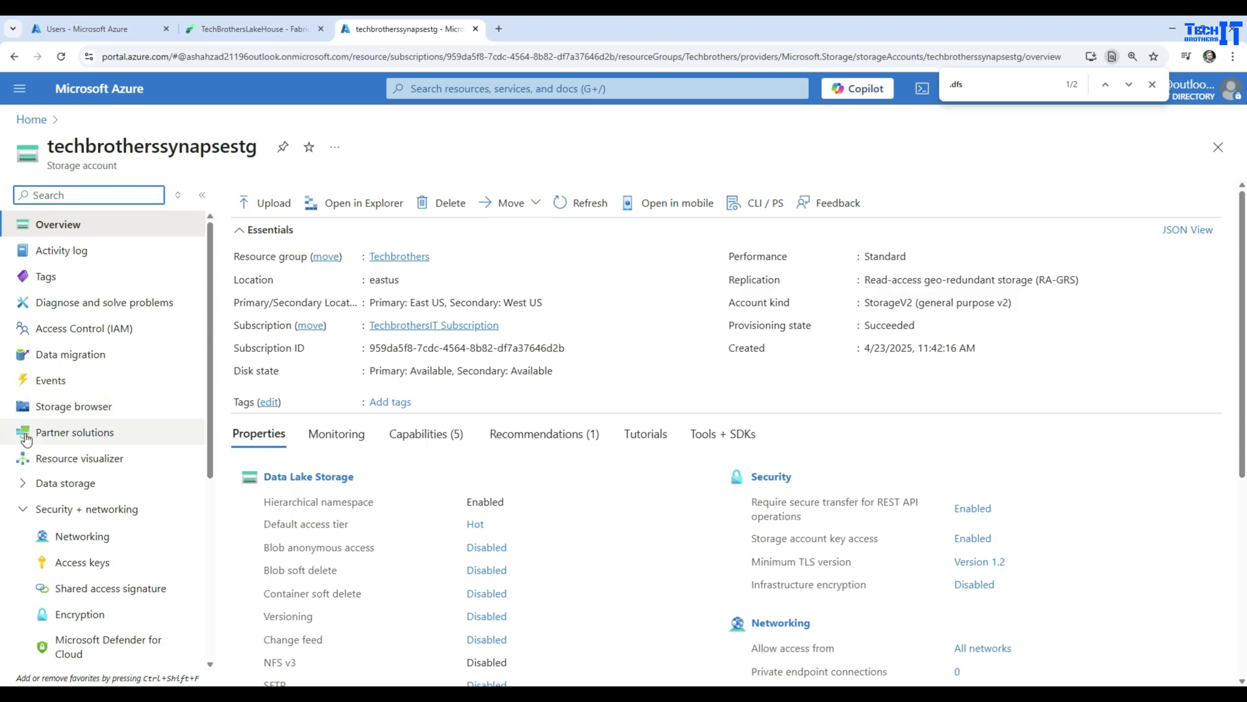
{"action": "left_click", "coordinate": [23, 510]}
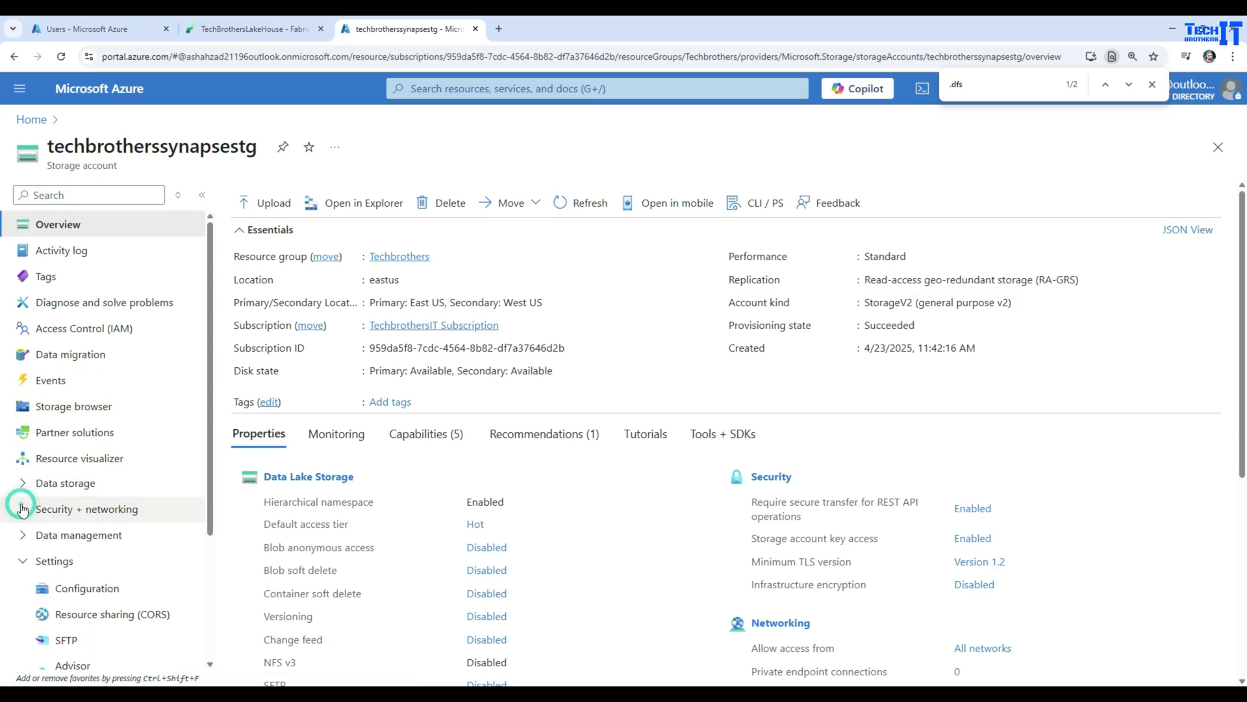
{"action": "left_click", "coordinate": [23, 483]}
{"action": "left_click", "coordinate": [93, 518]}
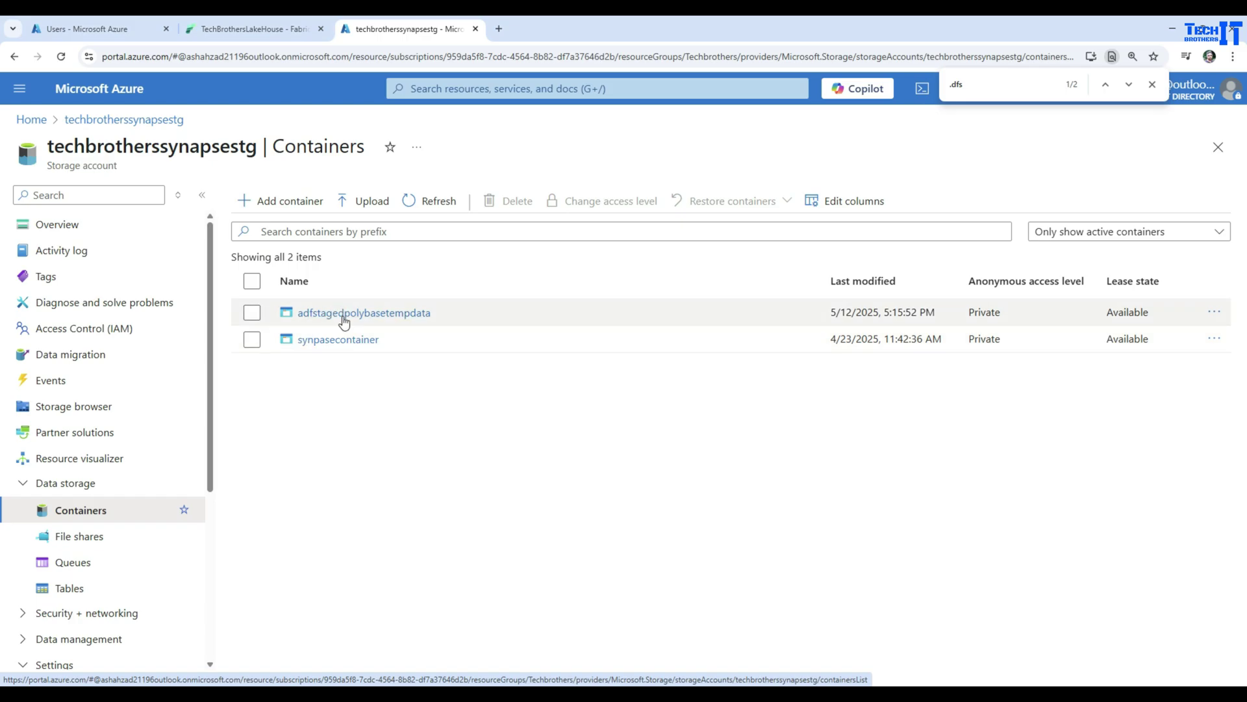
{"action": "left_click", "coordinate": [331, 341]}
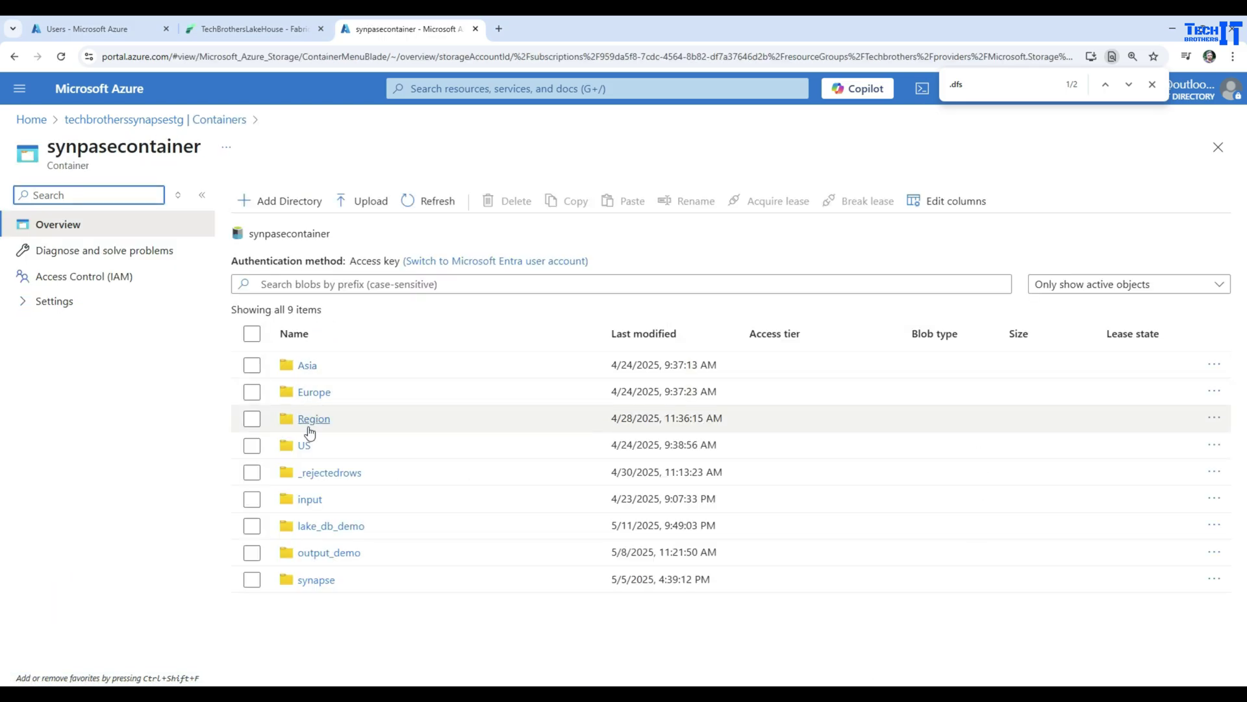
{"action": "left_click", "coordinate": [319, 505]}
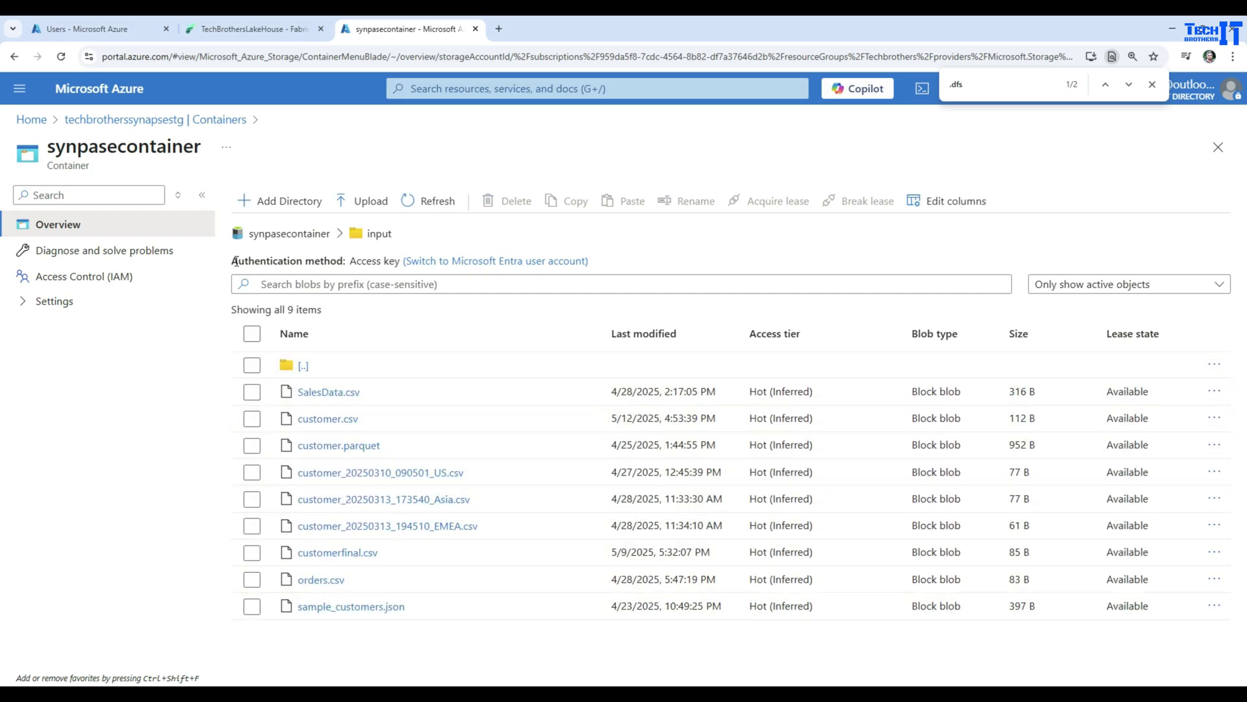
Step: Copy the primary Data Lake Storage endpoint URL from the Endpoints settings of the techbrotherssynapsestg storage account
{"action": "left_click", "coordinate": [133, 121]}
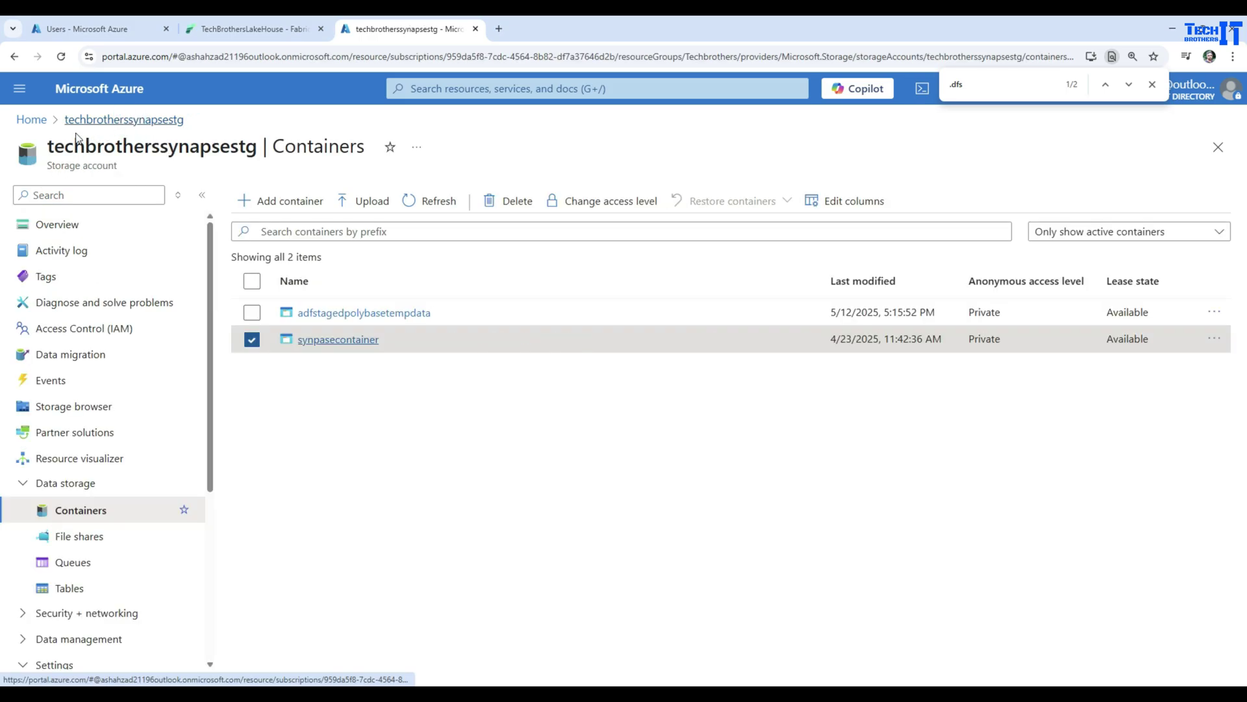
{"action": "scroll", "coordinate": [87, 404], "scroll_direction": "down", "scroll_amount": 3}
{"action": "scroll", "coordinate": [84, 403], "scroll_direction": "down", "scroll_amount": 1}
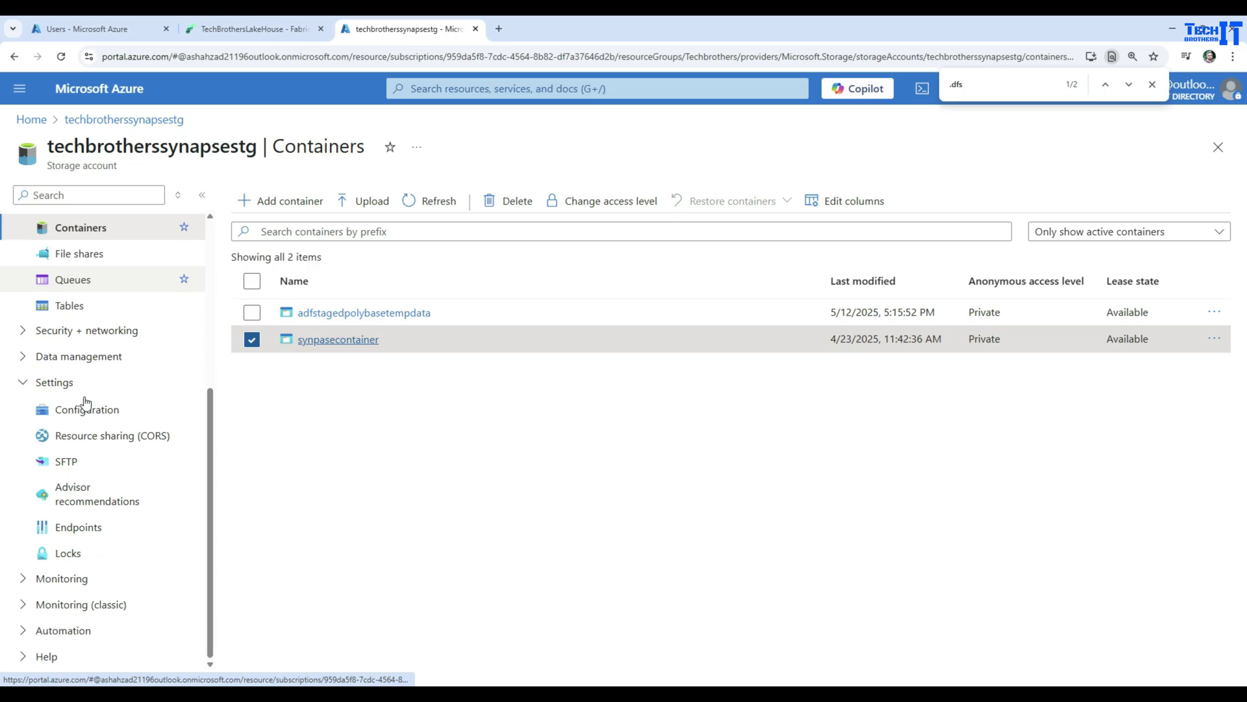
{"action": "left_click", "coordinate": [78, 528]}
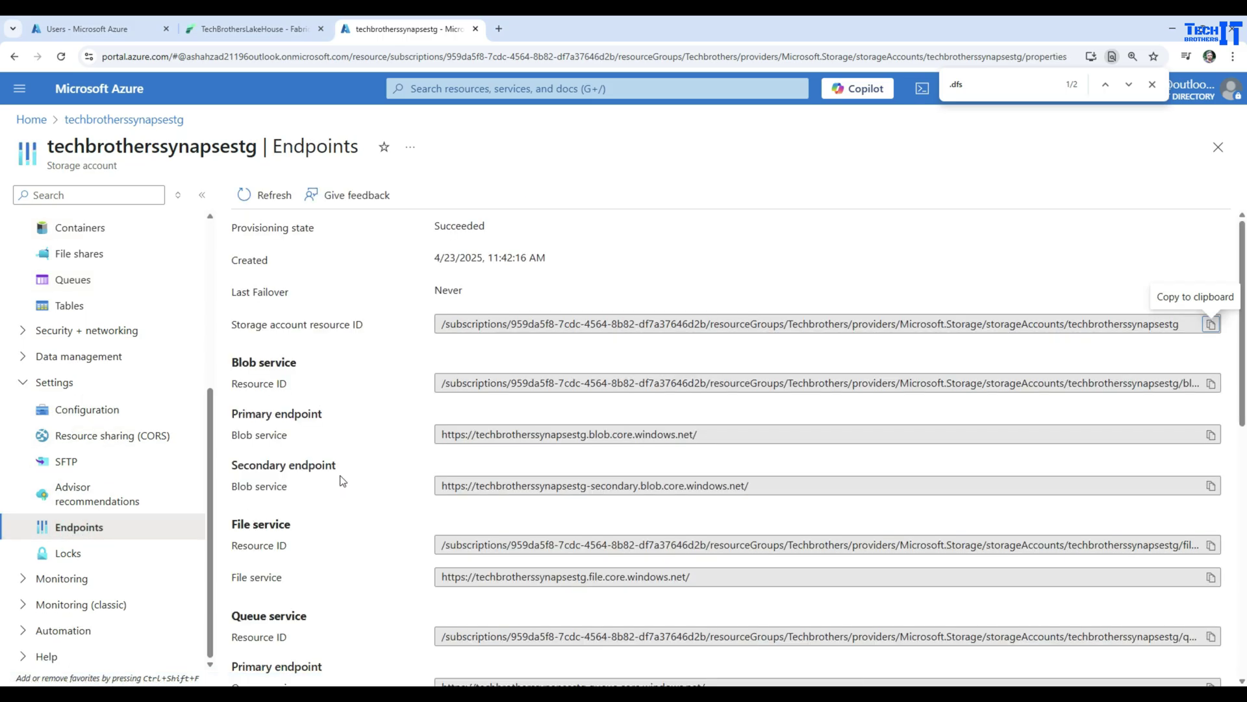
{"action": "scroll", "coordinate": [278, 437], "scroll_direction": "down", "scroll_amount": 2}
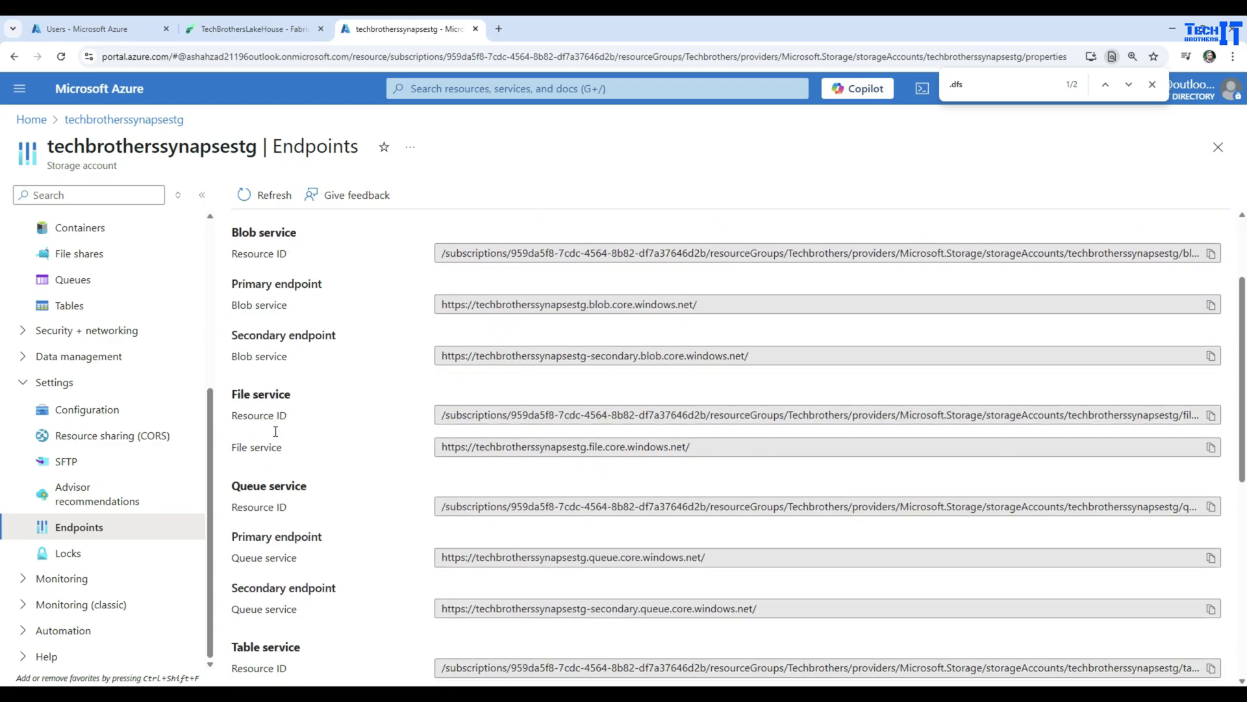
{"action": "scroll", "coordinate": [277, 437], "scroll_direction": "down", "scroll_amount": 3}
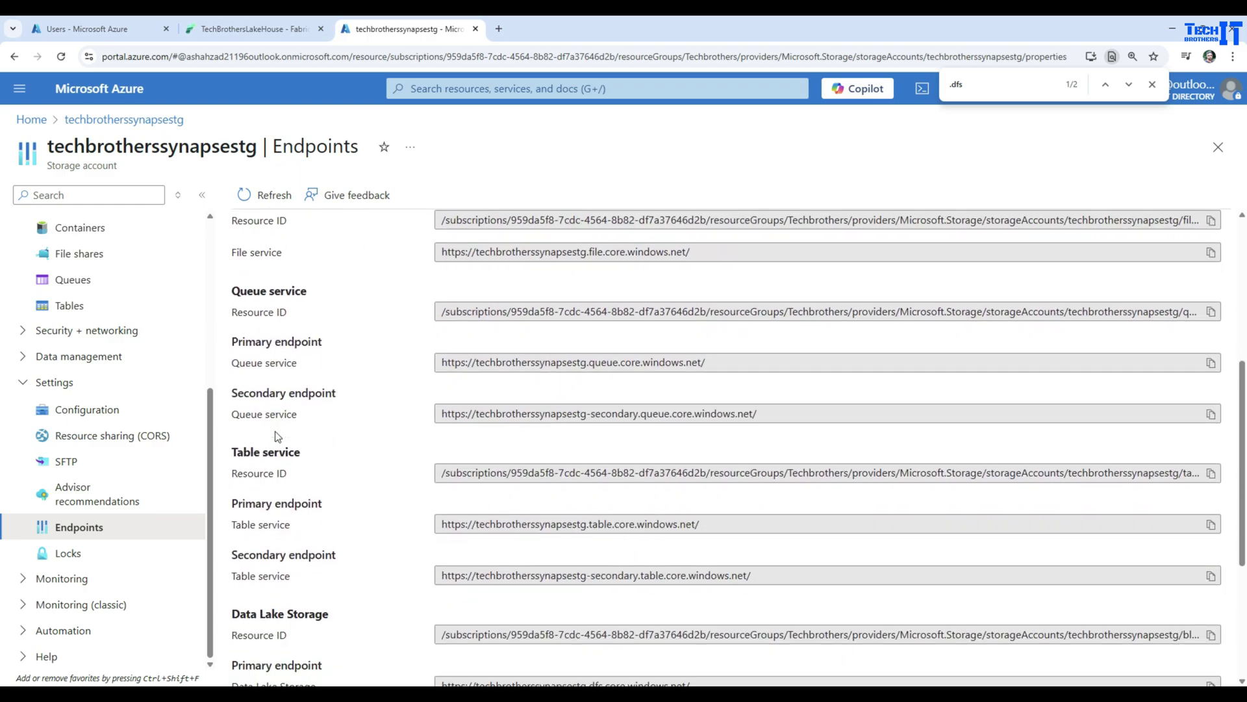
{"action": "scroll", "coordinate": [278, 437], "scroll_direction": "down", "scroll_amount": 3}
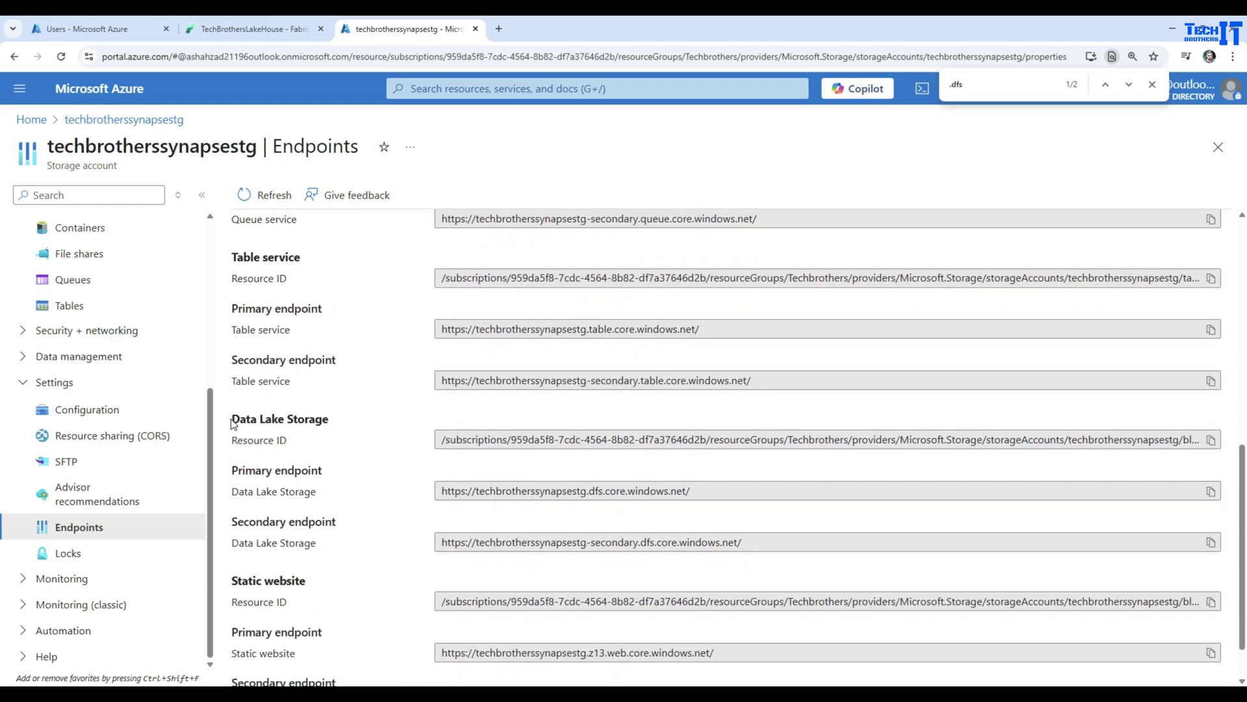
{"action": "left_click_drag", "start_coordinate": [233, 423], "coordinate": [332, 423]}
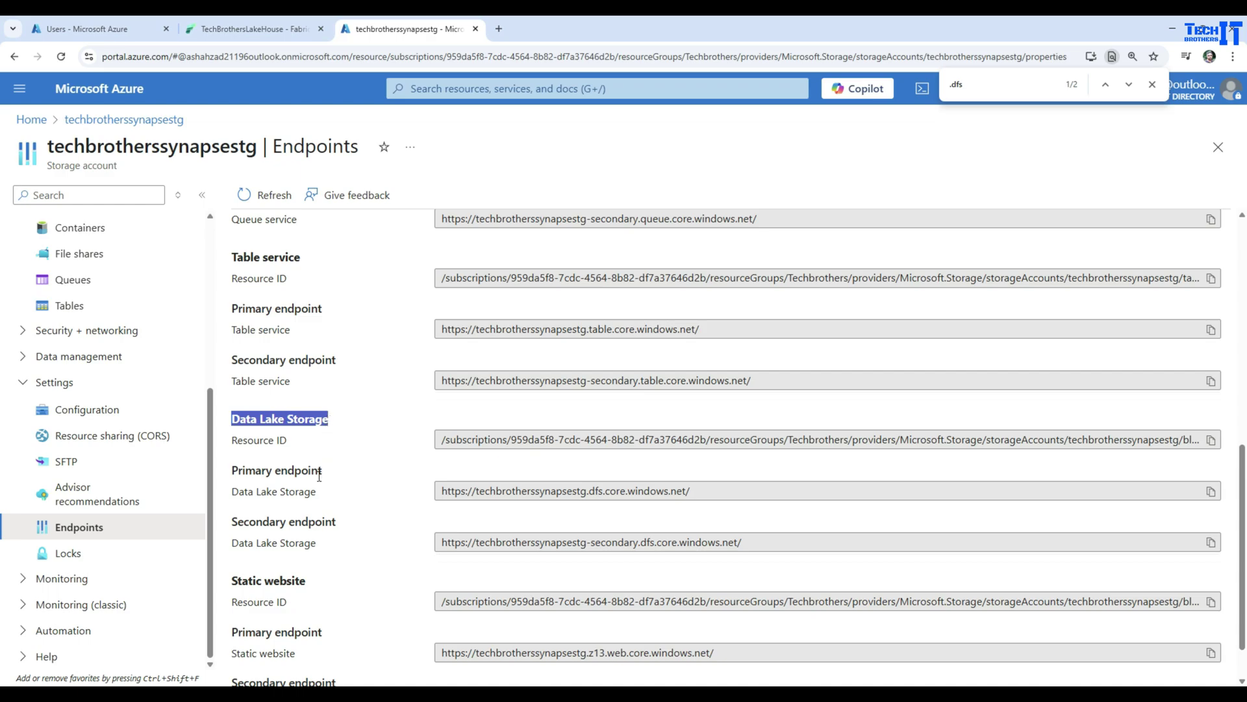
{"action": "left_click_drag", "start_coordinate": [234, 474], "coordinate": [339, 480]}
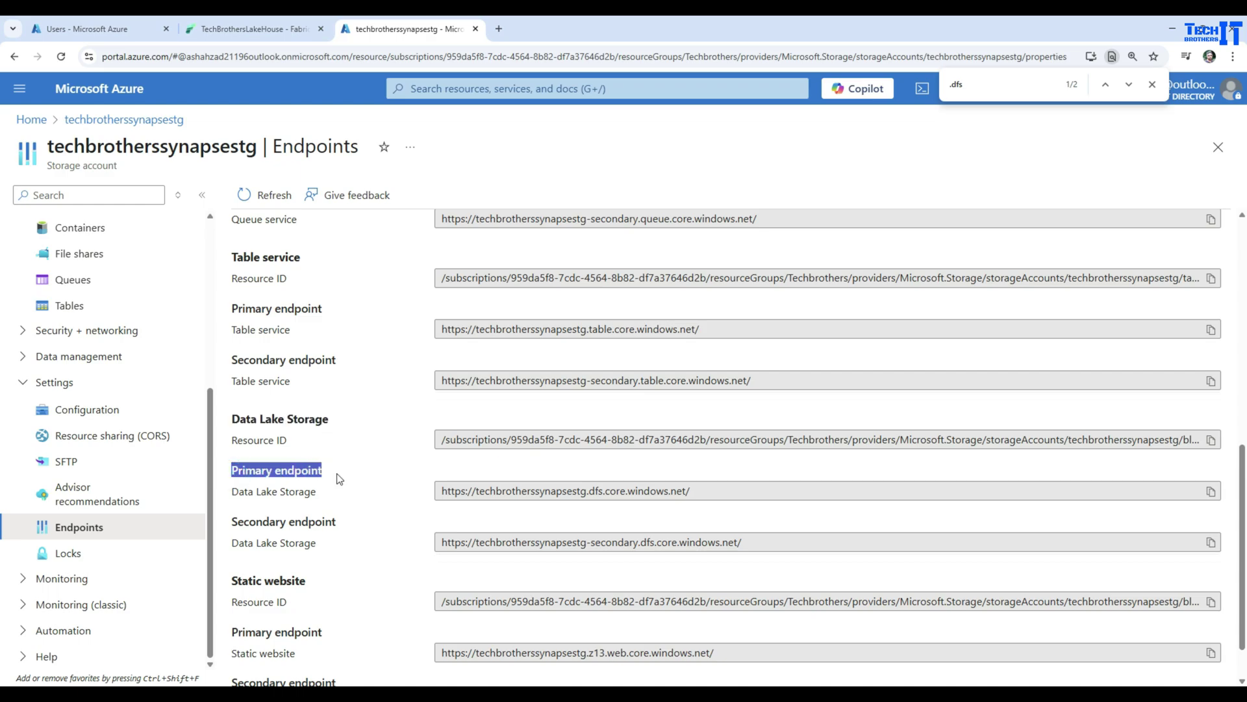
{"action": "left_click_drag", "start_coordinate": [588, 492], "coordinate": [690, 491]}
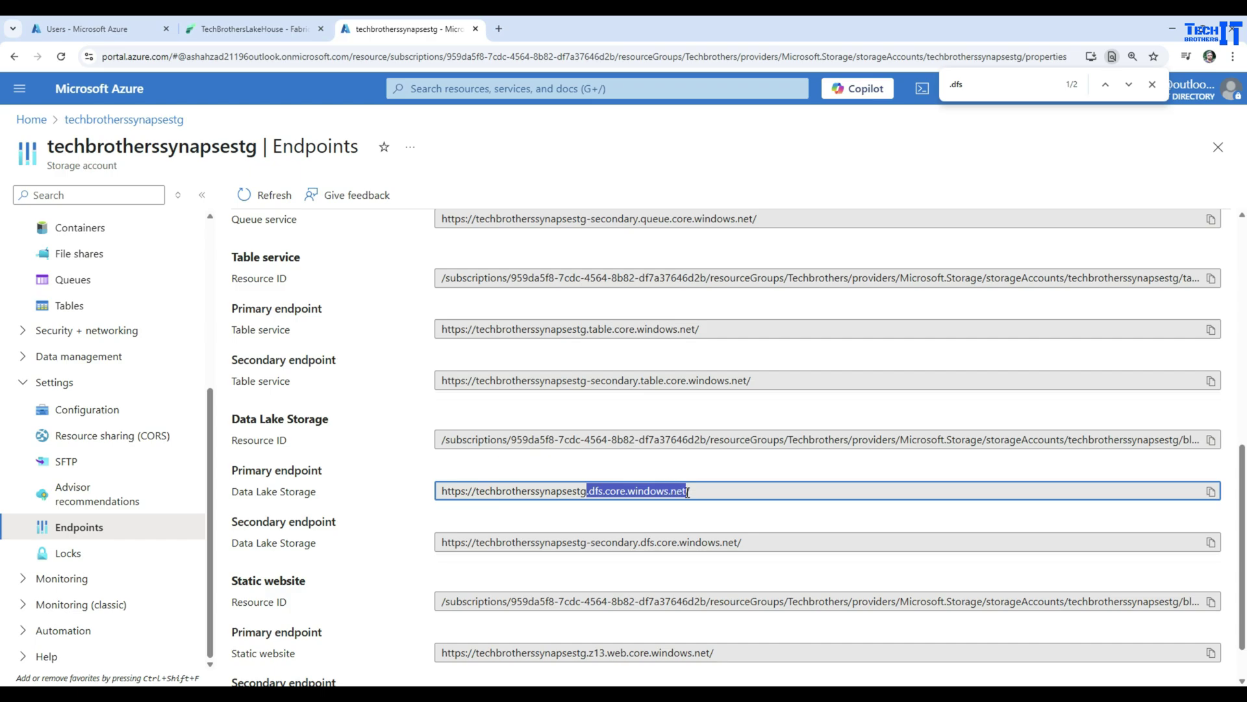
{"action": "left_click", "coordinate": [709, 491]}
{"action": "left_click", "coordinate": [1211, 491]}
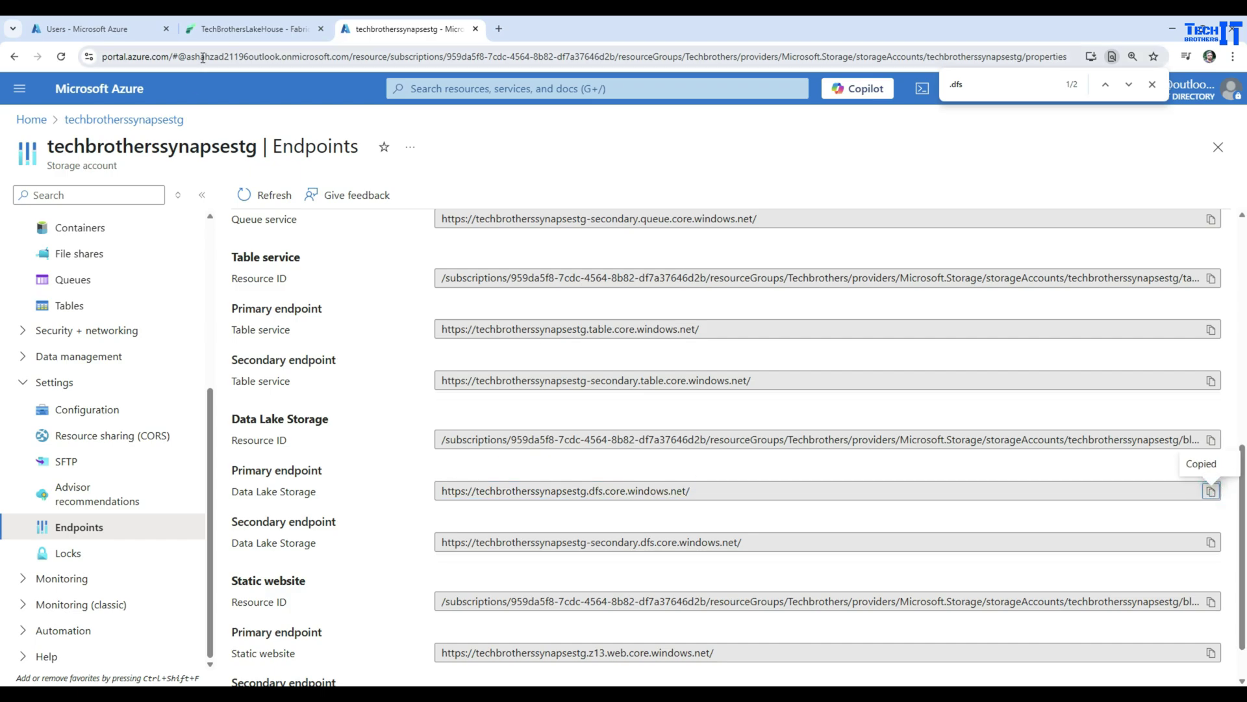
{"action": "left_click", "coordinate": [261, 33]}
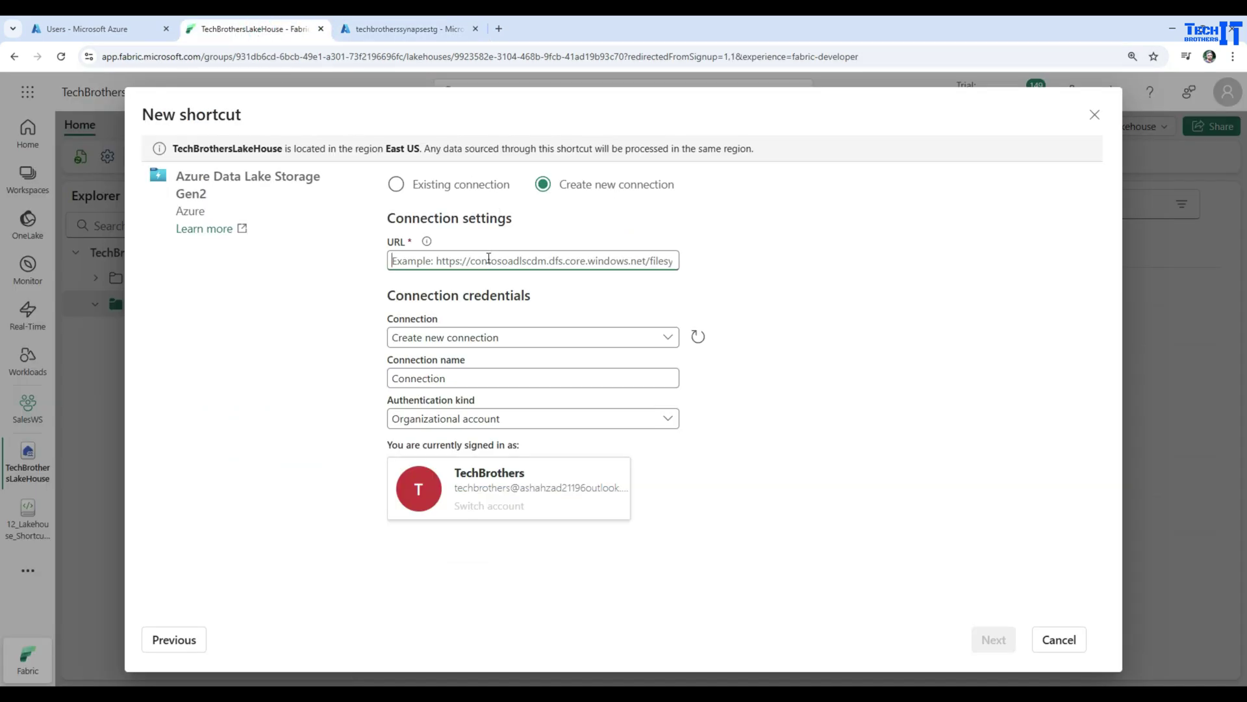
{"action": "key", "text": "ctrl+v"}
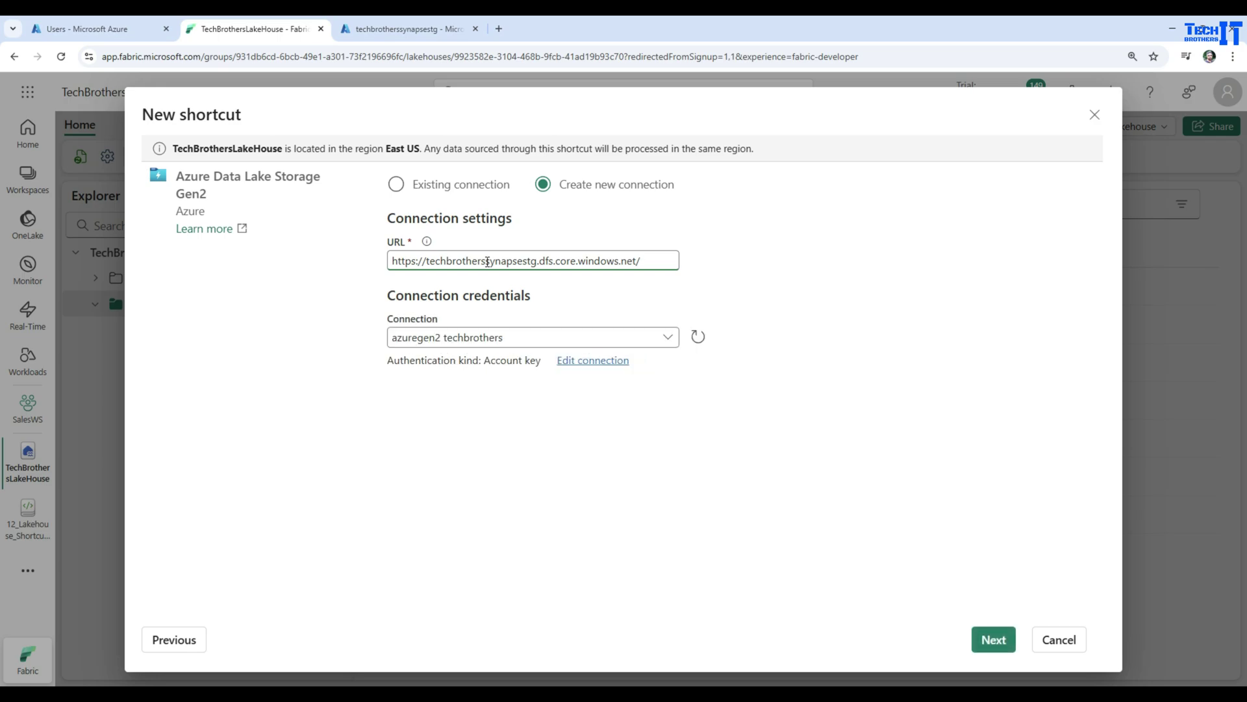
{"action": "left_click", "coordinate": [472, 342]}
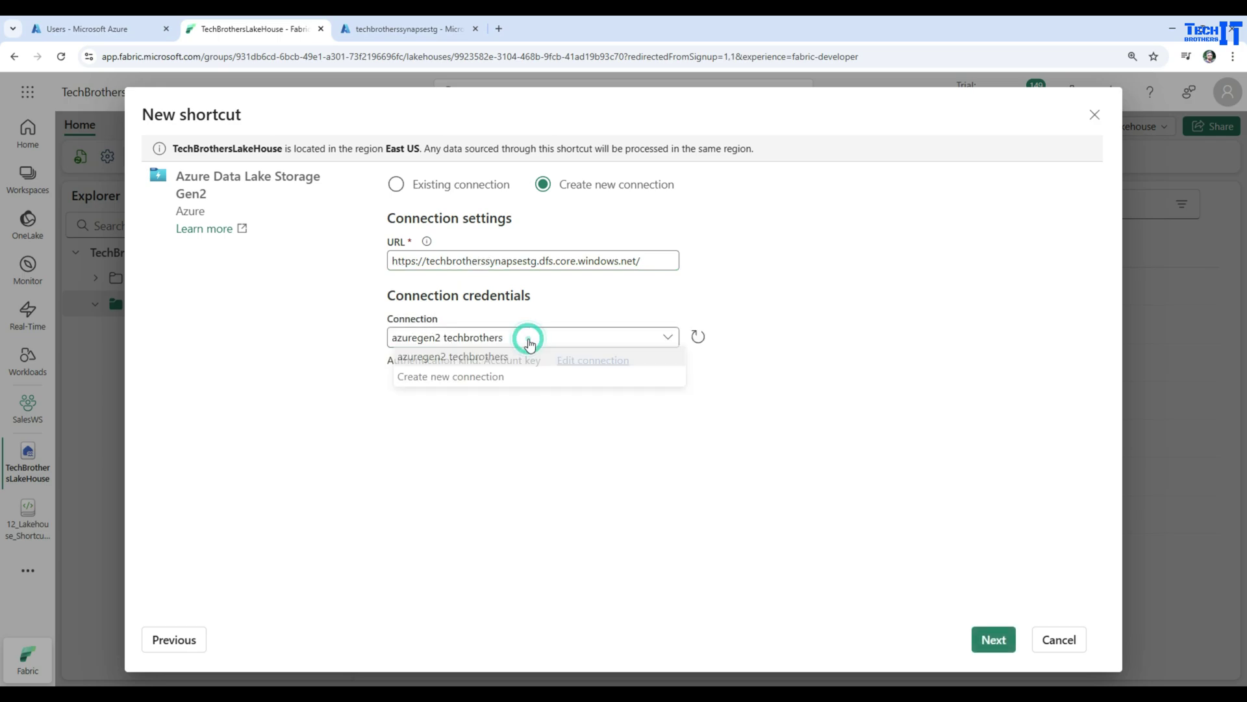
{"action": "left_click", "coordinate": [454, 382]}
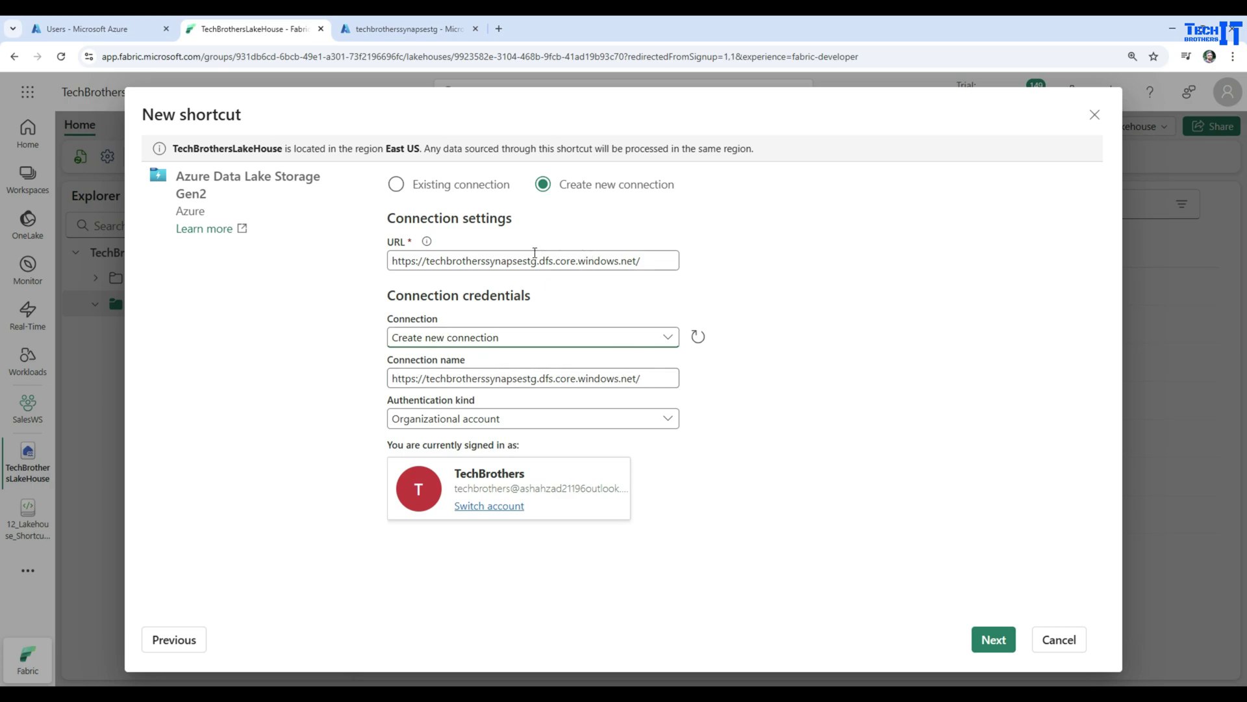
Step: Name the new connection SynapseContainerShortcut and set its authentication kind to Account key
{"action": "left_click_drag", "start_coordinate": [652, 260], "coordinate": [390, 260]}
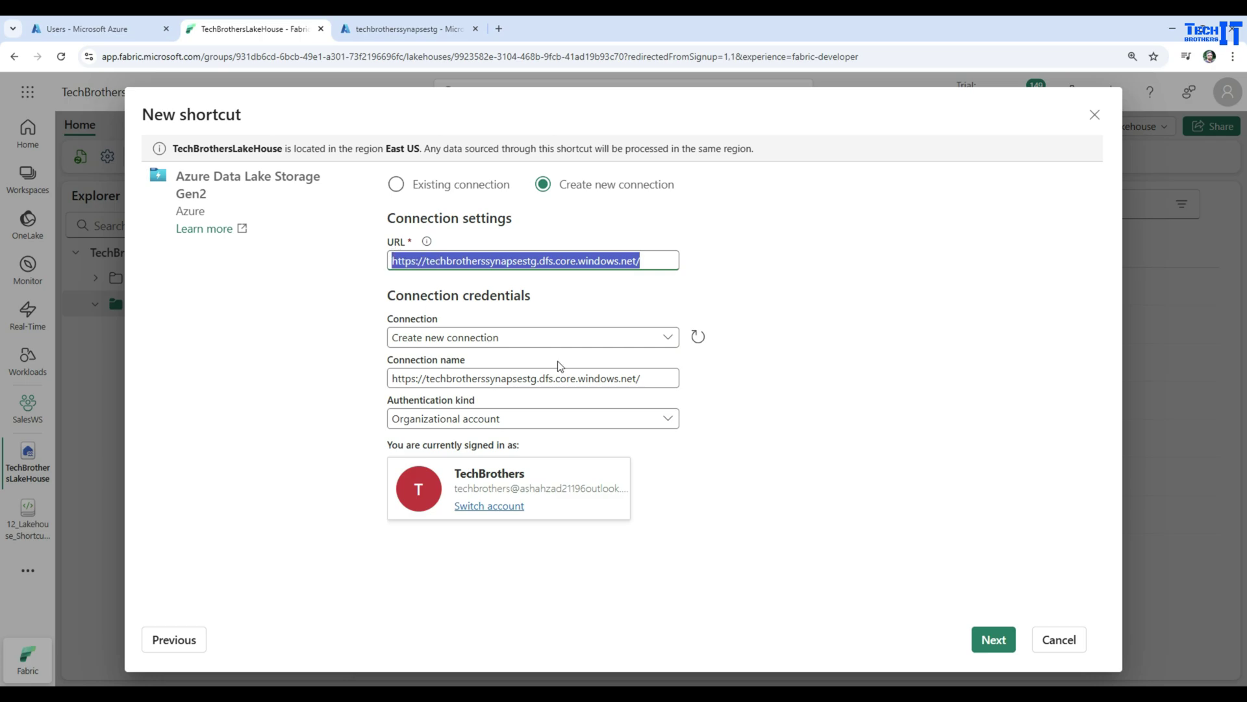
{"action": "left_click_drag", "start_coordinate": [655, 378], "coordinate": [391, 378]}
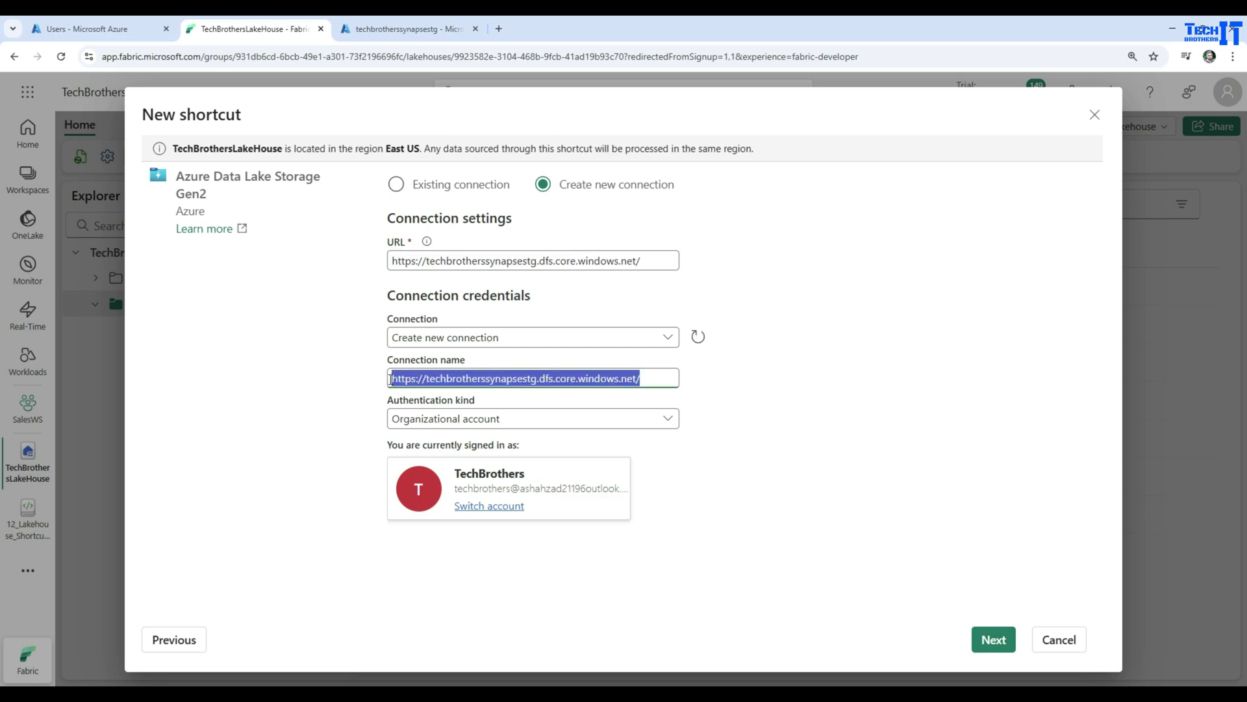
{"action": "type", "text": "seContainerShortcut"}
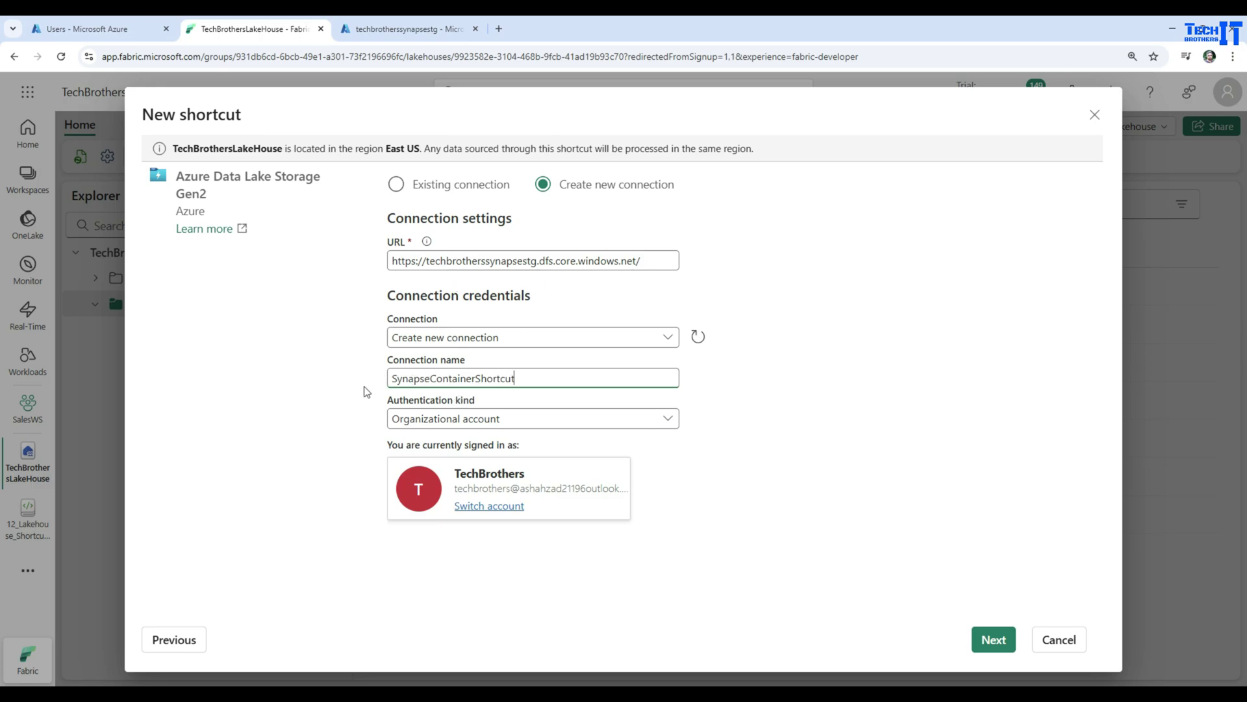
{"action": "left_click", "coordinate": [421, 424]}
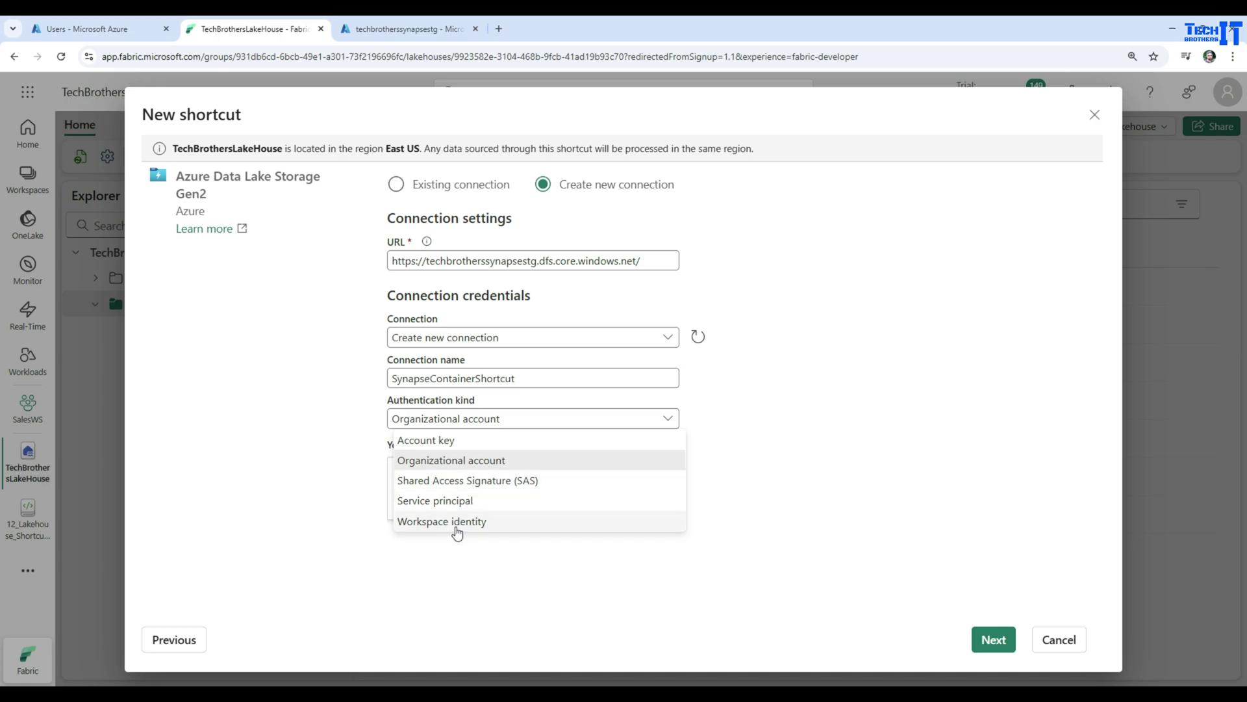
{"action": "left_click", "coordinate": [438, 440]}
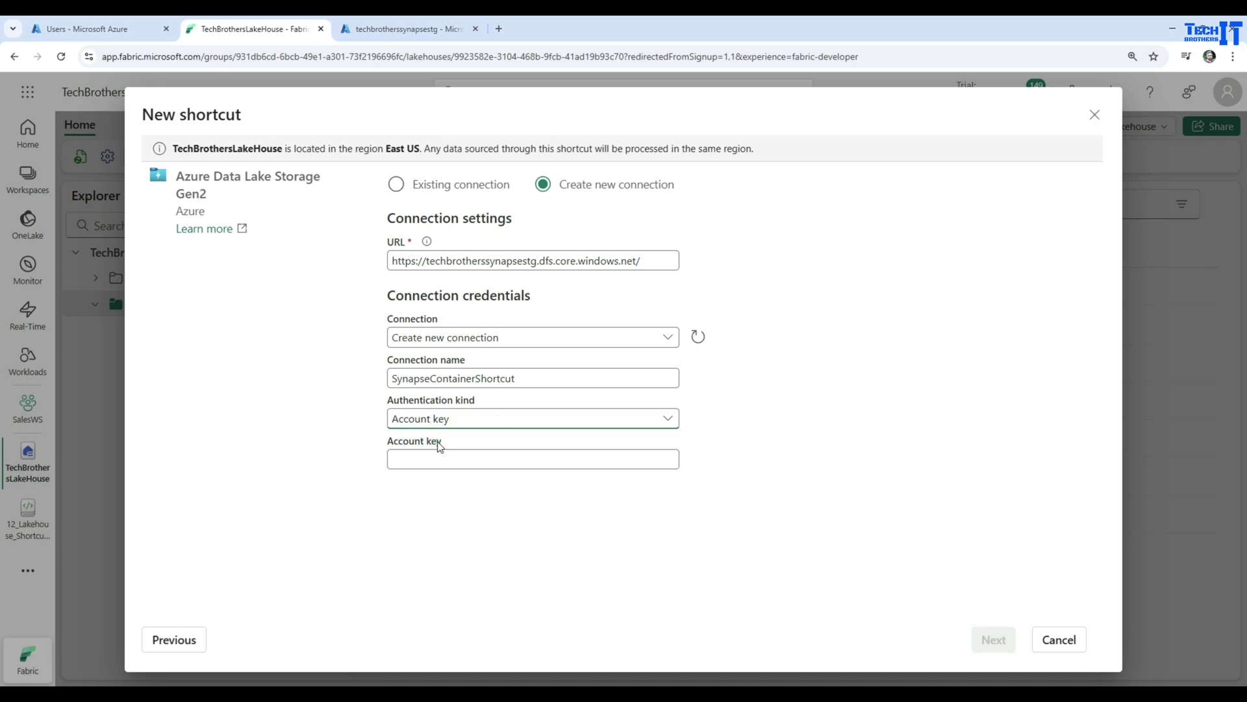
Step: Switch to the Azure portal and copy the key1 access key of the techbrotherssynapsestg storage account
{"action": "left_click", "coordinate": [388, 31]}
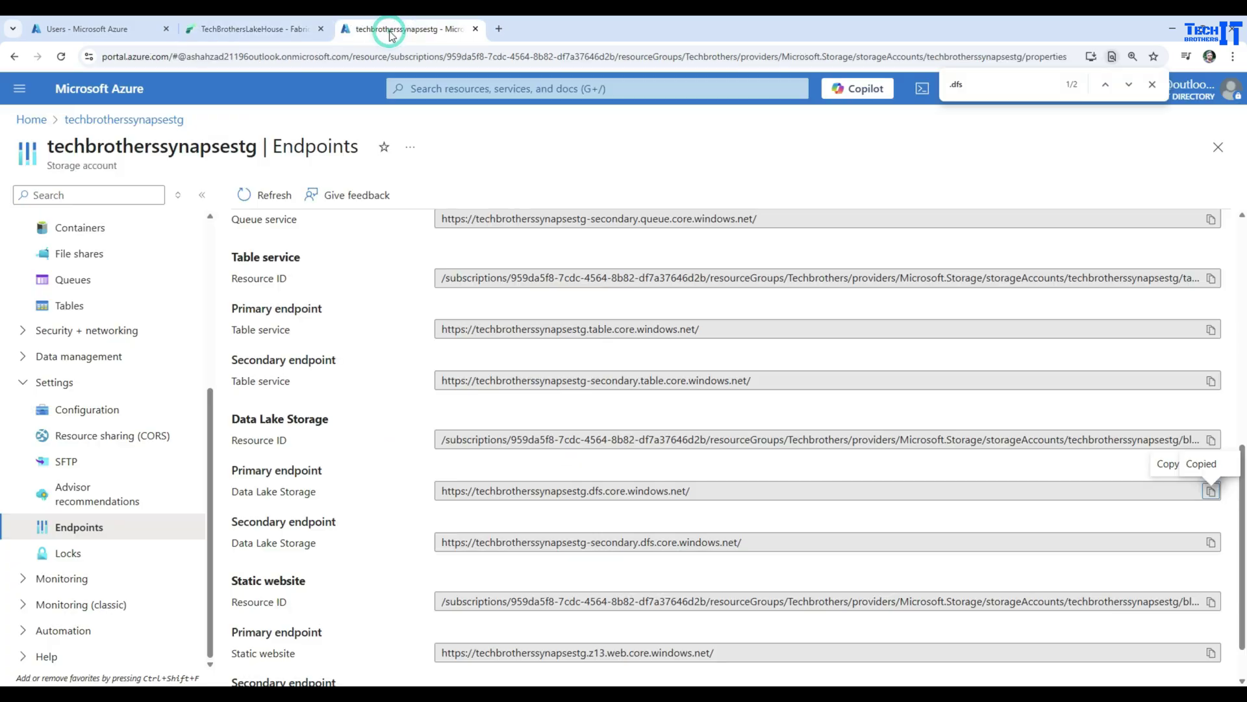
{"action": "scroll", "coordinate": [94, 260], "scroll_direction": "up", "scroll_amount": 5}
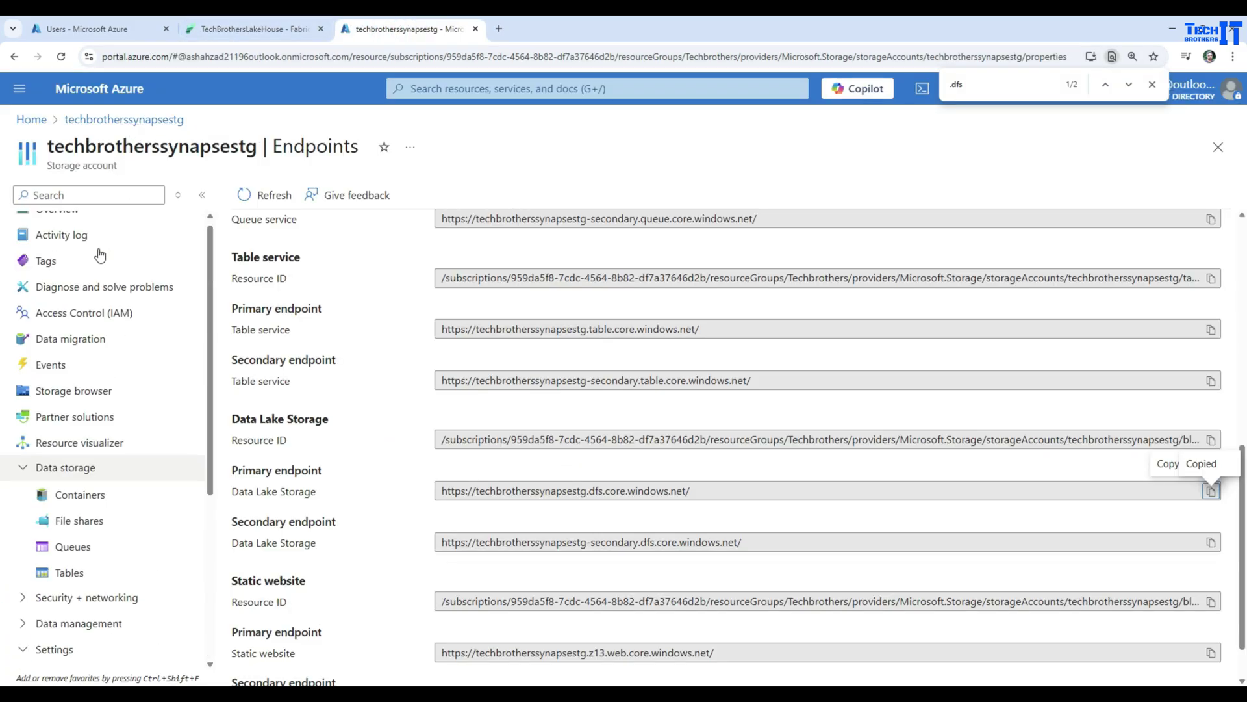
{"action": "left_click", "coordinate": [23, 483]}
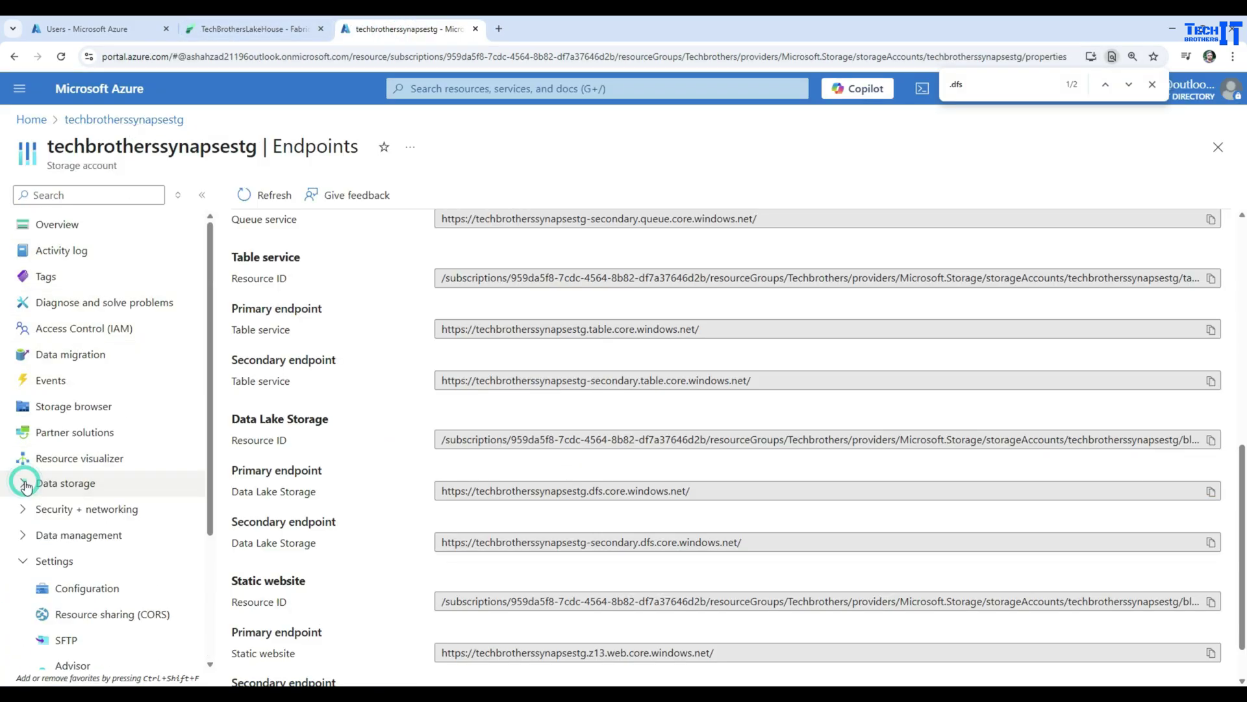
{"action": "left_click", "coordinate": [22, 509]}
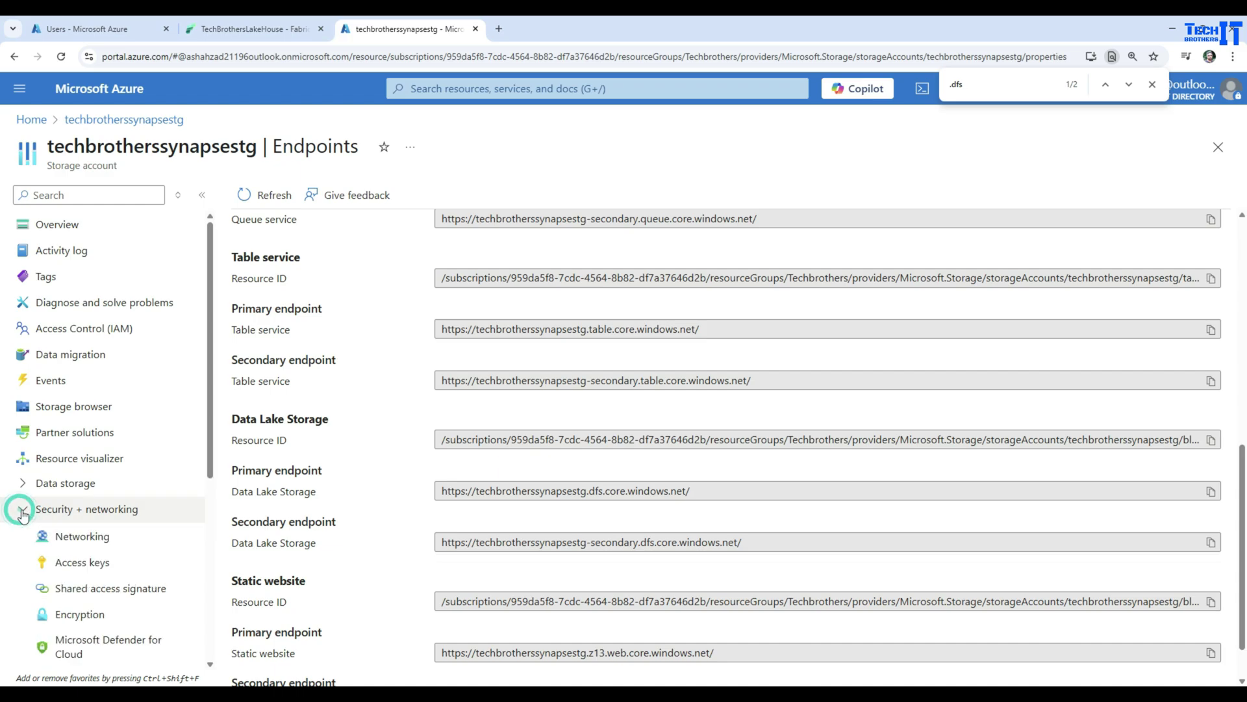
{"action": "scroll", "coordinate": [80, 401], "scroll_direction": "down", "scroll_amount": 3}
{"action": "left_click", "coordinate": [88, 366]}
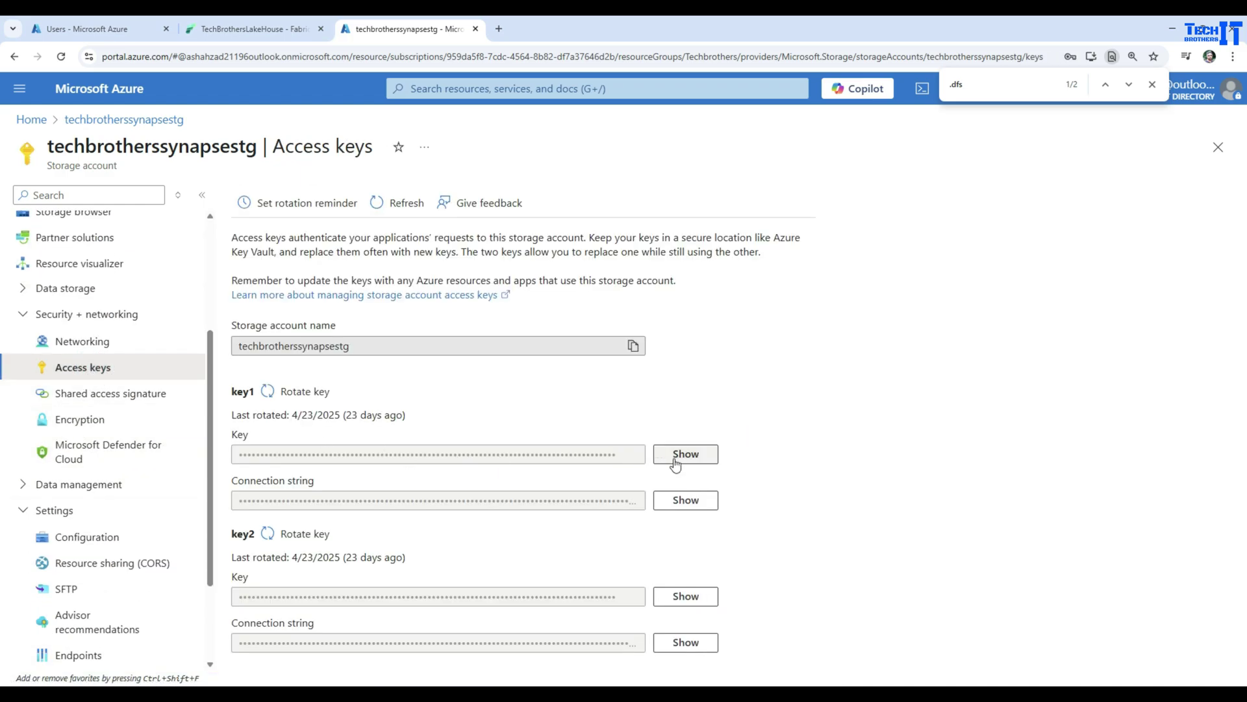
{"action": "left_click", "coordinate": [677, 461]}
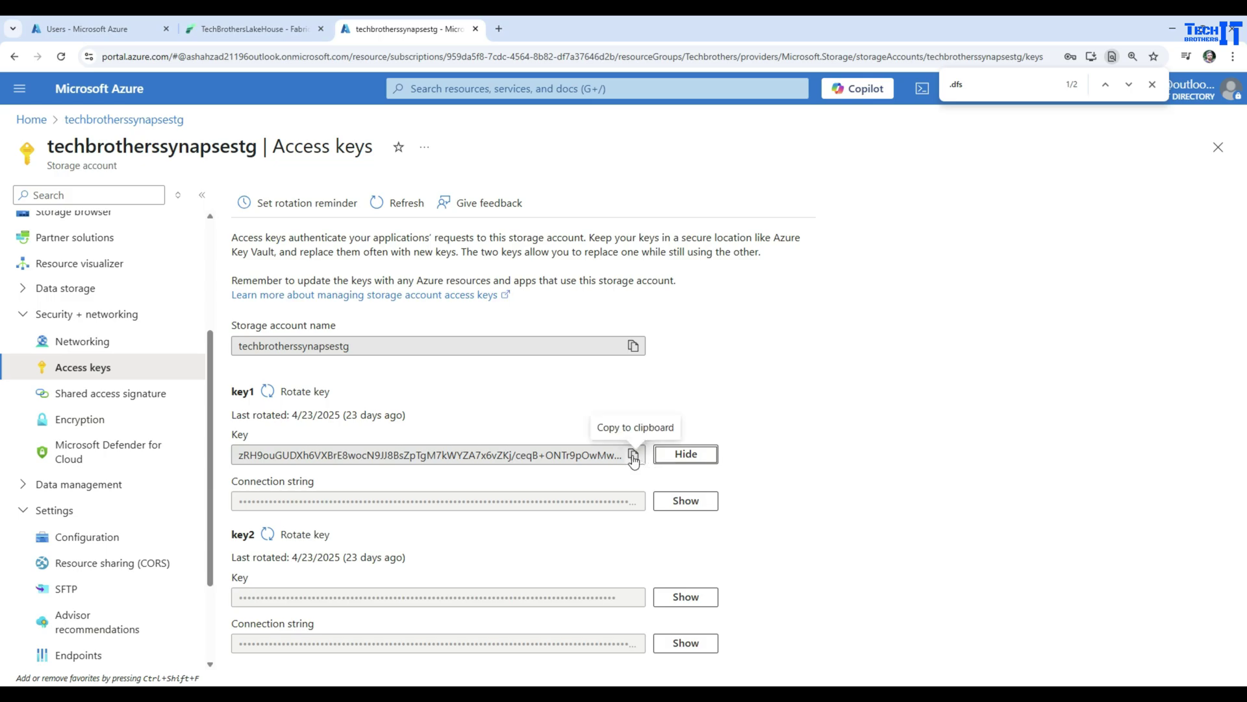
{"action": "left_click", "coordinate": [633, 455]}
Step: Return to the Fabric shortcut setup, paste the storage account key, and continue to the directory selection
{"action": "left_click", "coordinate": [260, 29]}
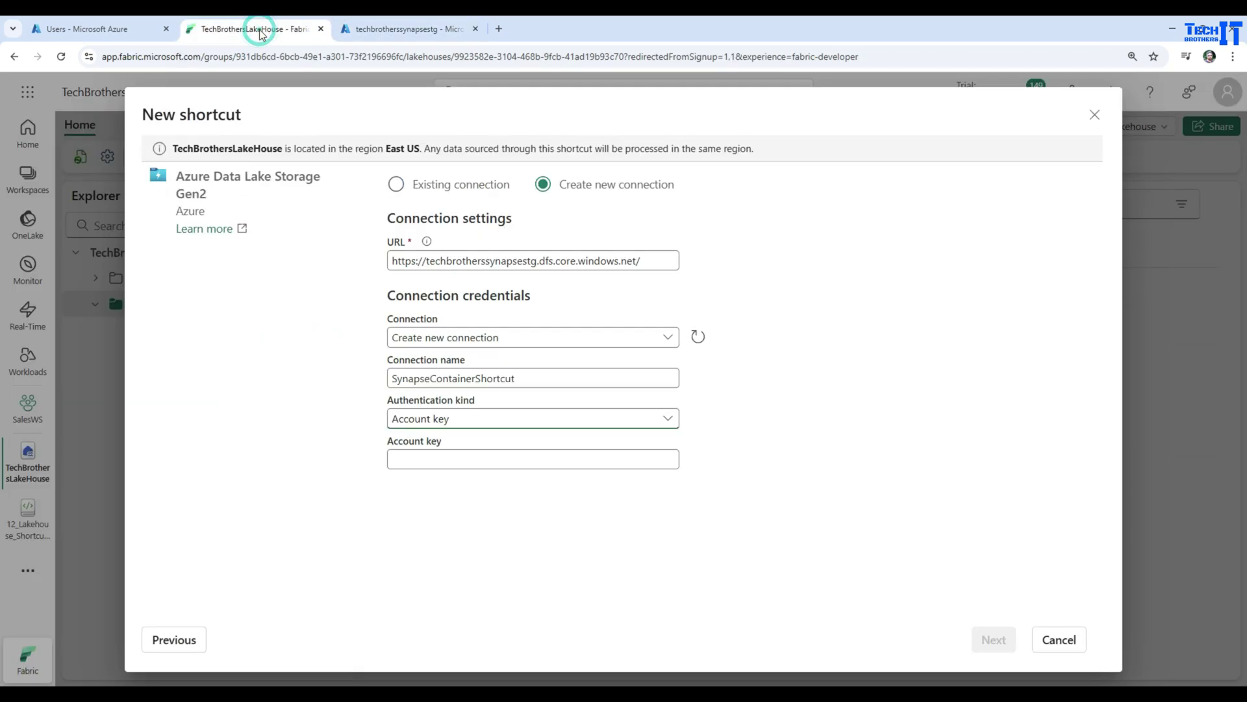
{"action": "left_click", "coordinate": [455, 459]}
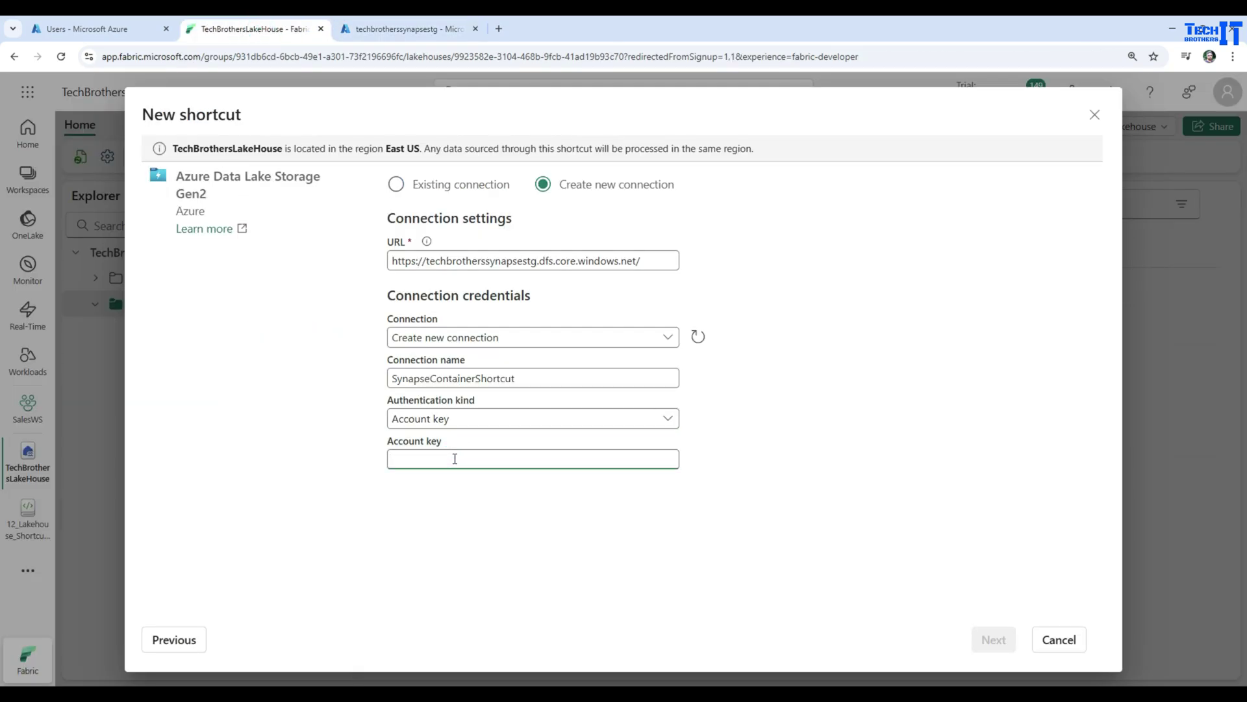
{"action": "key", "text": "ctrl+v"}
{"action": "left_click", "coordinate": [993, 639]}
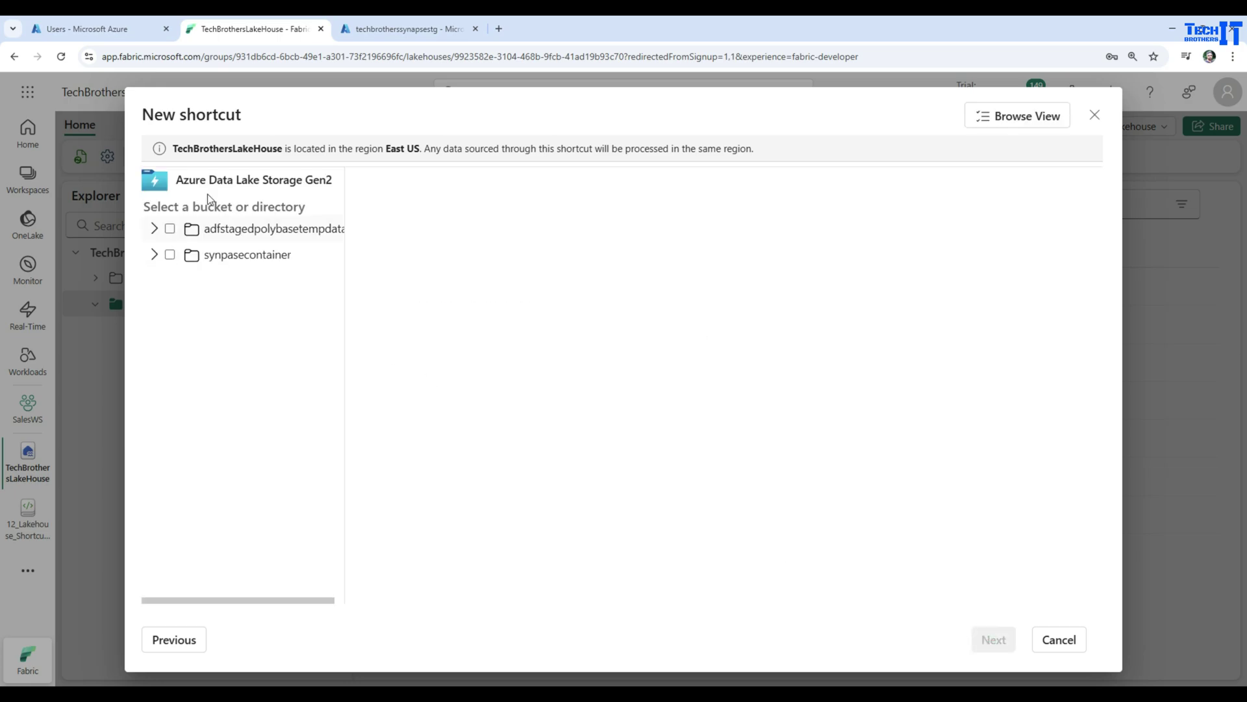
Step: Expand synpasecontainer and select only its input, lake_db_demo and output_demo folders for the shortcut
{"action": "left_click", "coordinate": [170, 256]}
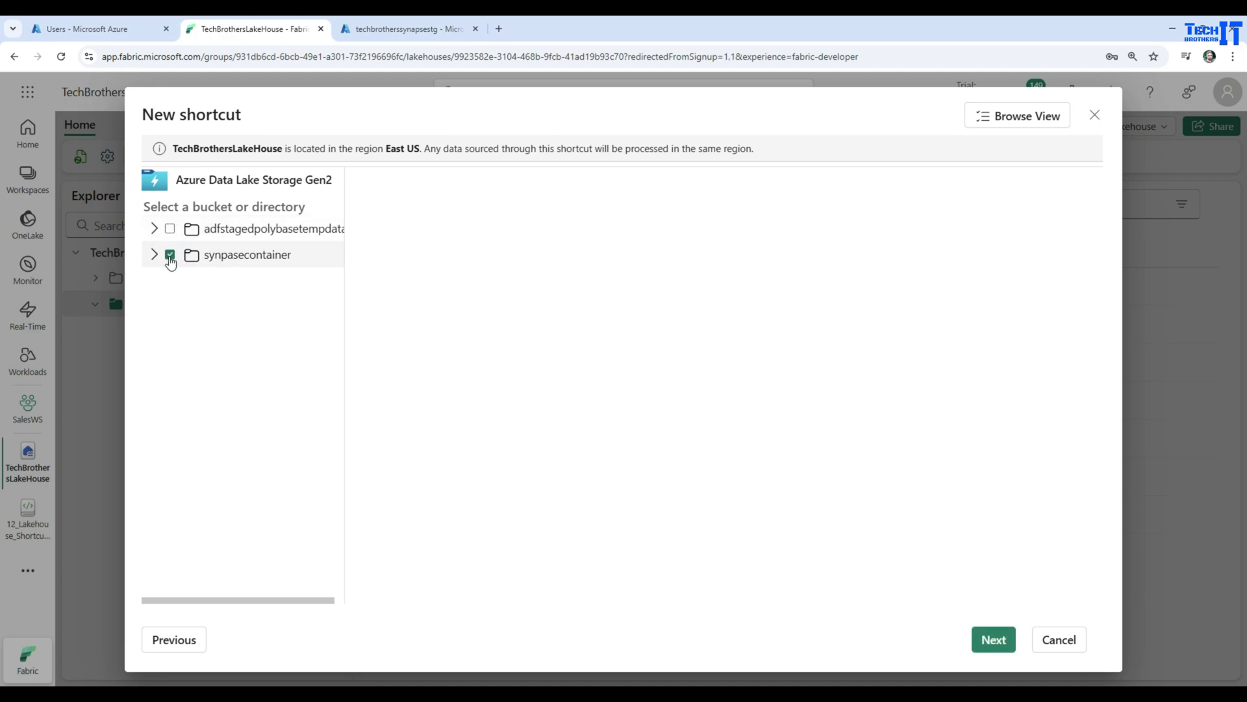
{"action": "left_click", "coordinate": [170, 256]}
{"action": "left_click", "coordinate": [154, 255]}
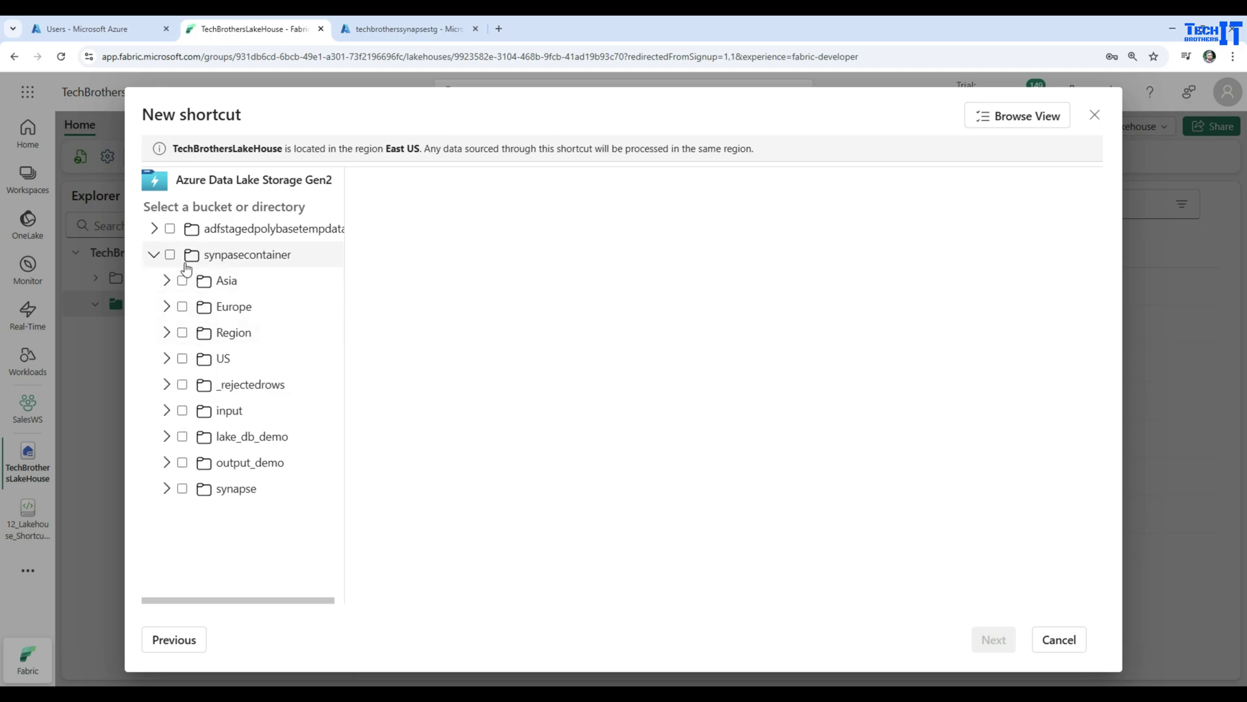
{"action": "left_click", "coordinate": [182, 411]}
{"action": "left_click", "coordinate": [182, 437]}
{"action": "left_click", "coordinate": [181, 463]}
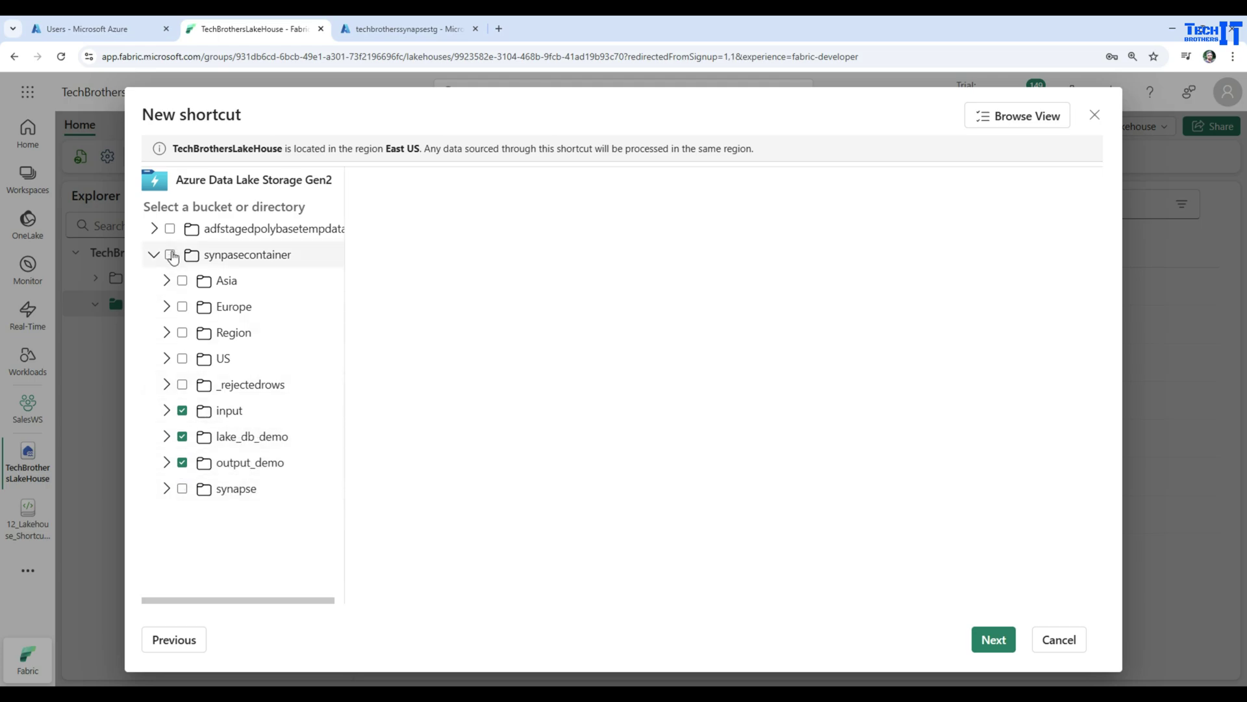
Step: Select the whole synpasecontainer, clearing its input, lake_db_demo and output_demo folders, and create the shortcut under Files
{"action": "left_click", "coordinate": [171, 255]}
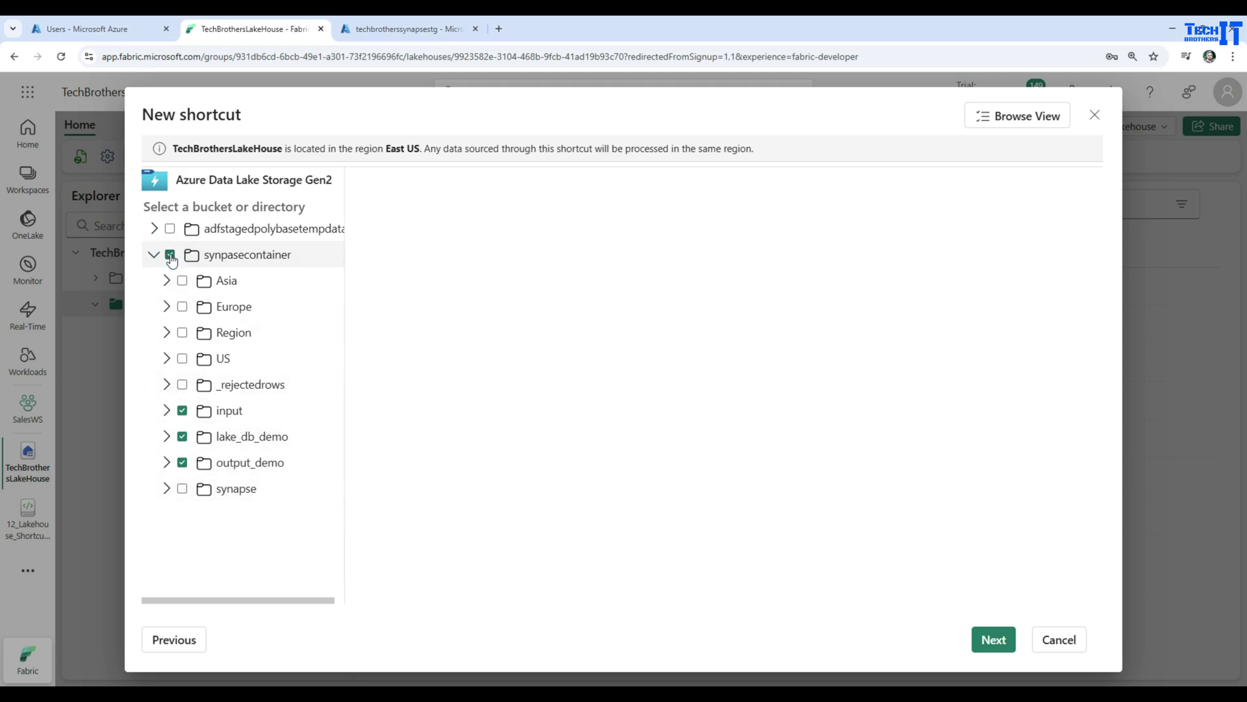
{"action": "left_click", "coordinate": [182, 411]}
{"action": "left_click", "coordinate": [182, 437]}
{"action": "left_click", "coordinate": [181, 463]}
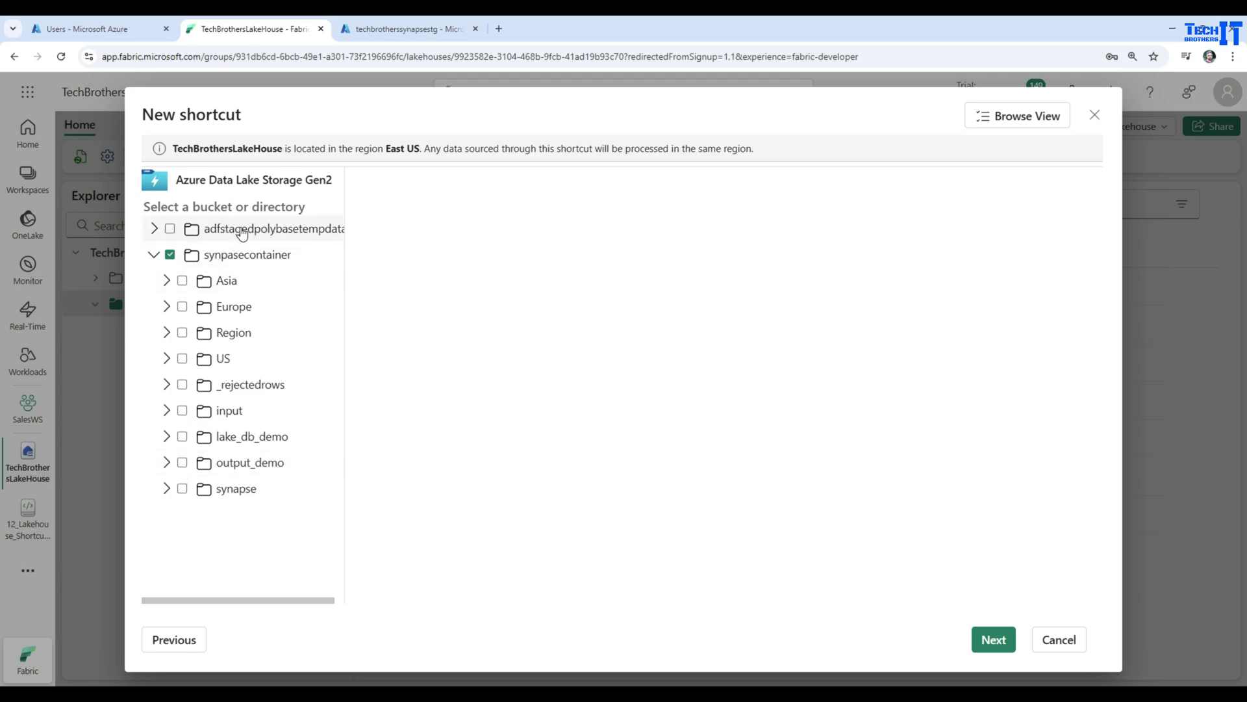
{"action": "left_click", "coordinate": [981, 639]}
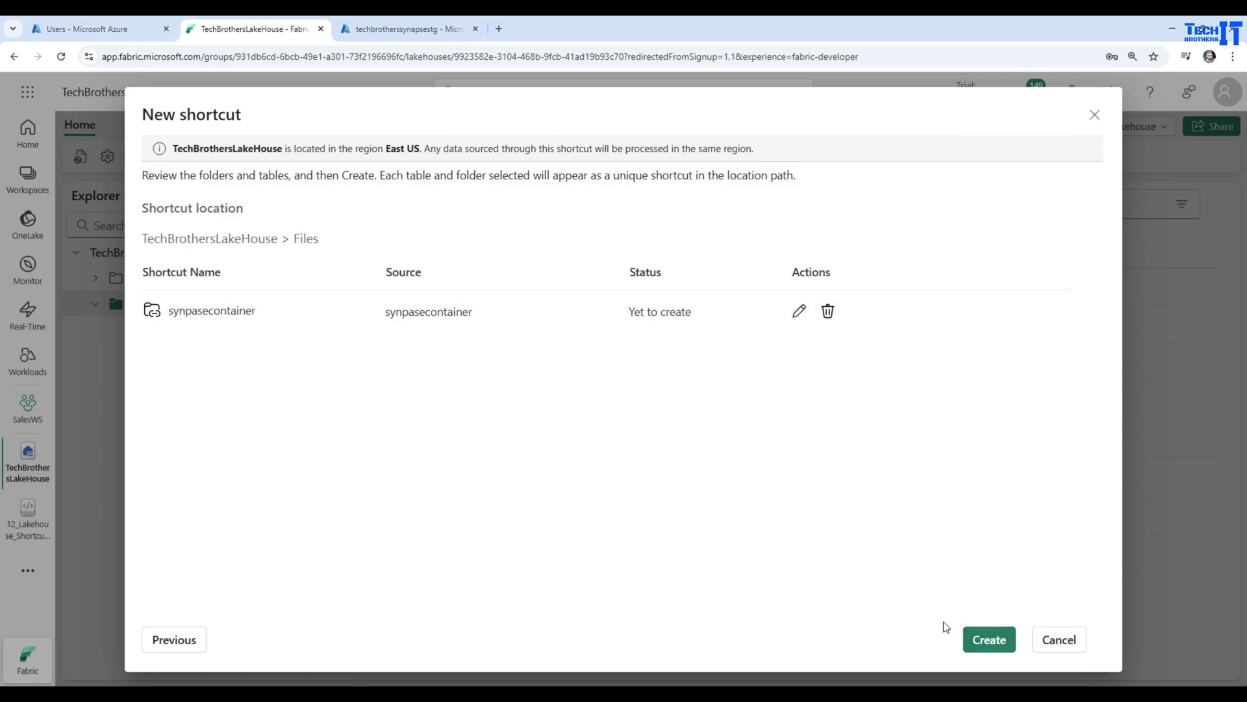
{"action": "left_click", "coordinate": [988, 639]}
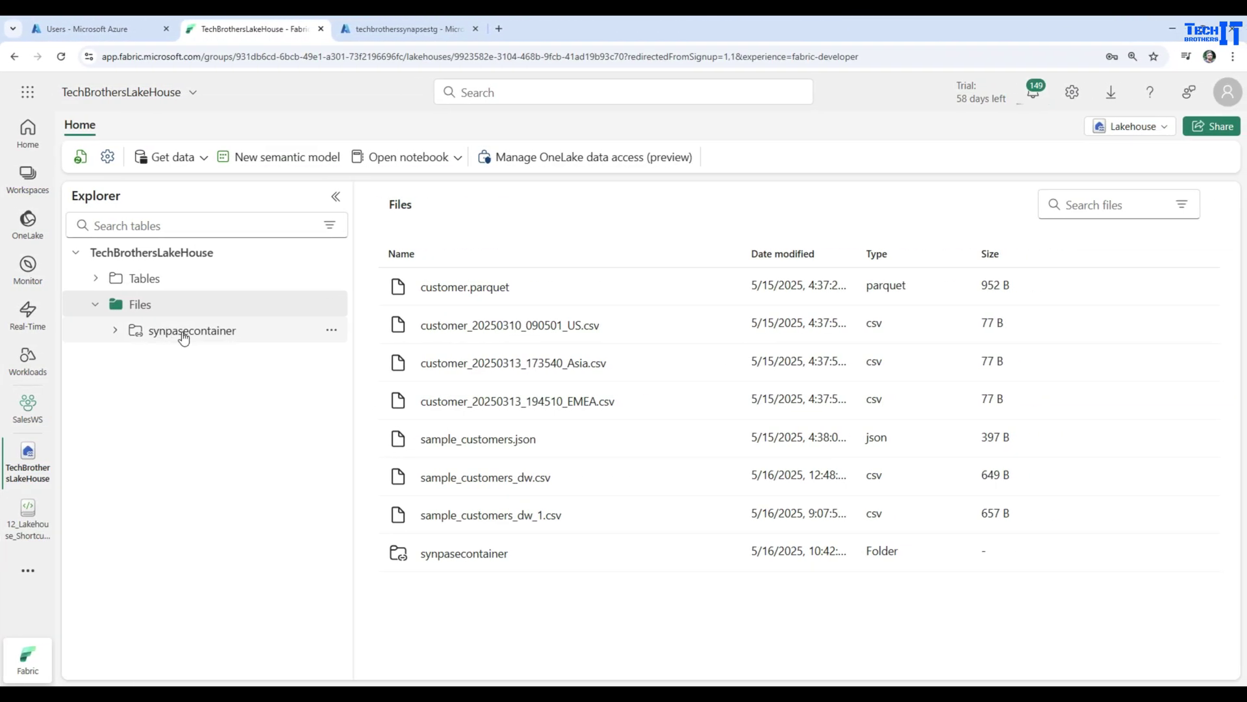
Step: Open the new synpasecontainer shortcut under Files and look over its folders and available actions
{"action": "left_click", "coordinate": [188, 339]}
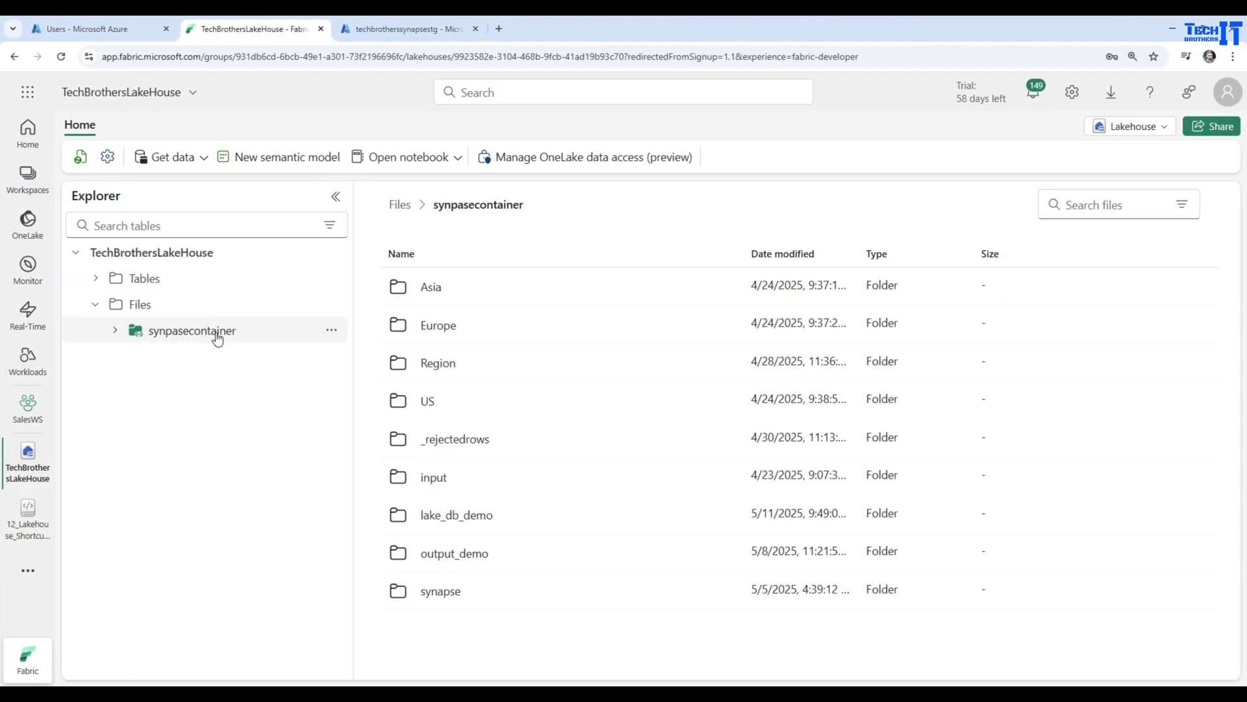
{"action": "left_click", "coordinate": [332, 330]}
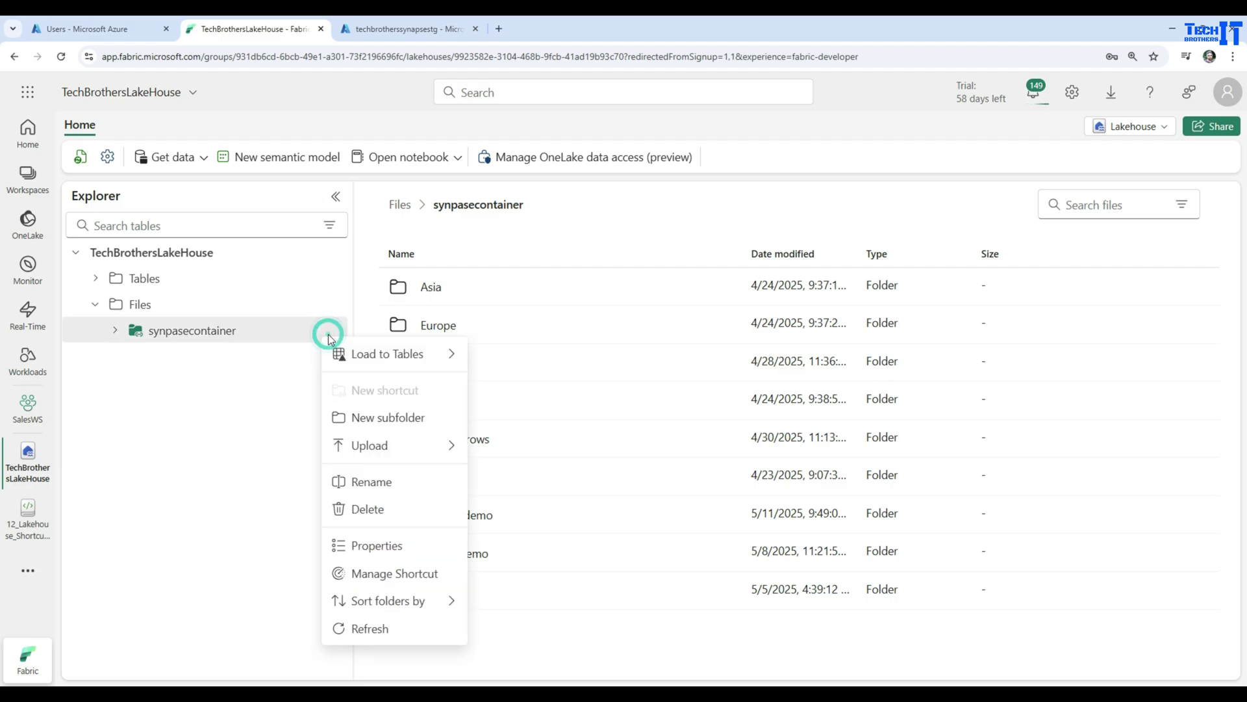
{"action": "left_click", "coordinate": [195, 334]}
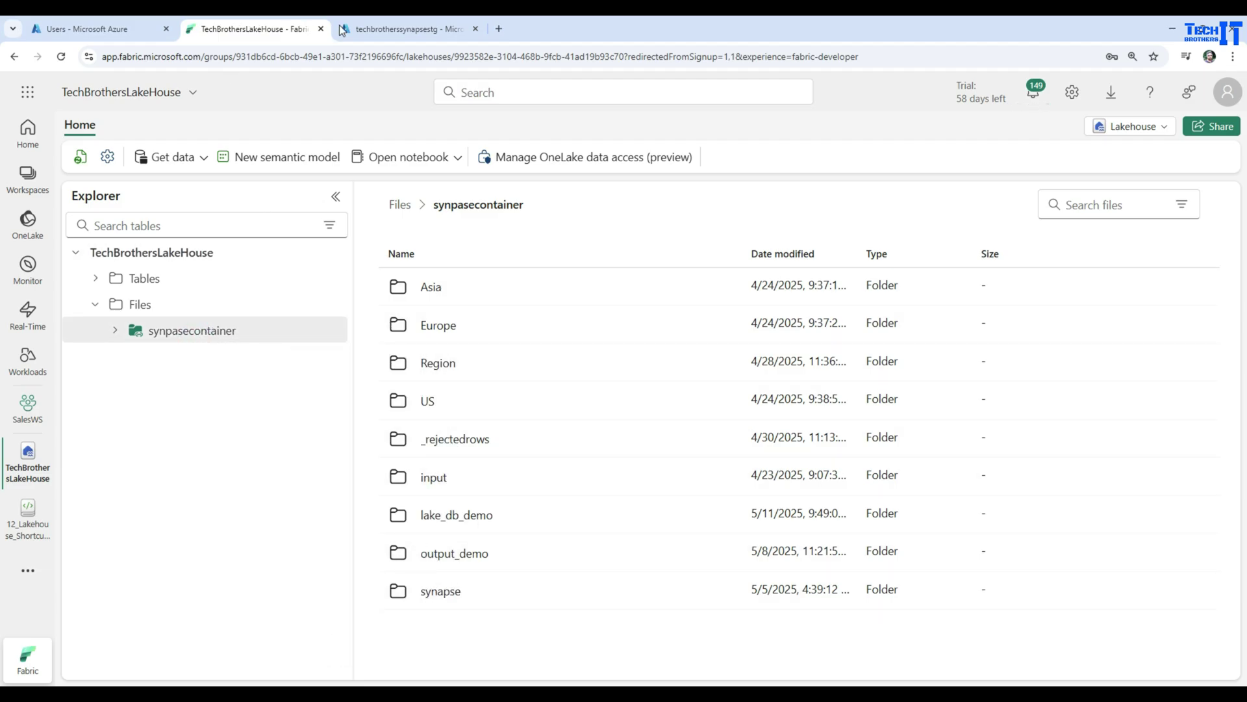
Step: Switch to the Azure portal and open the input folder of synpasecontainer in the techbrotherssynapsestg storage account
{"action": "left_click", "coordinate": [383, 28]}
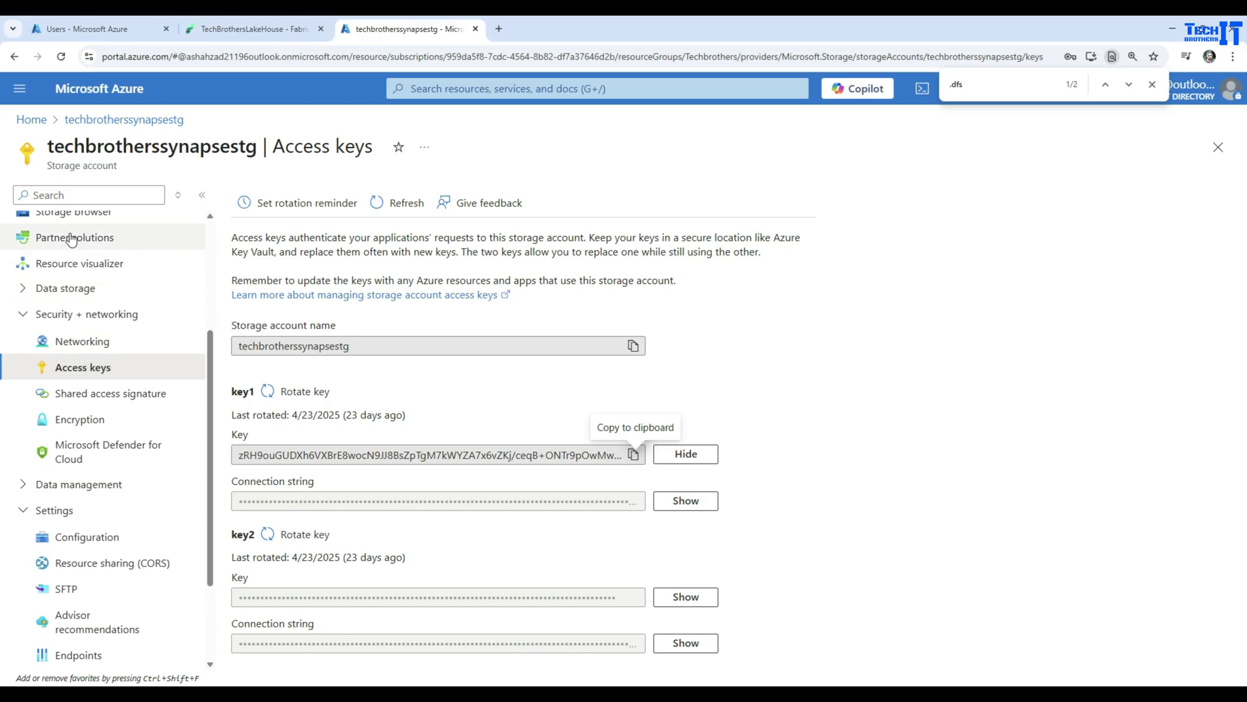
{"action": "scroll", "coordinate": [92, 337], "scroll_direction": "up", "scroll_amount": 2}
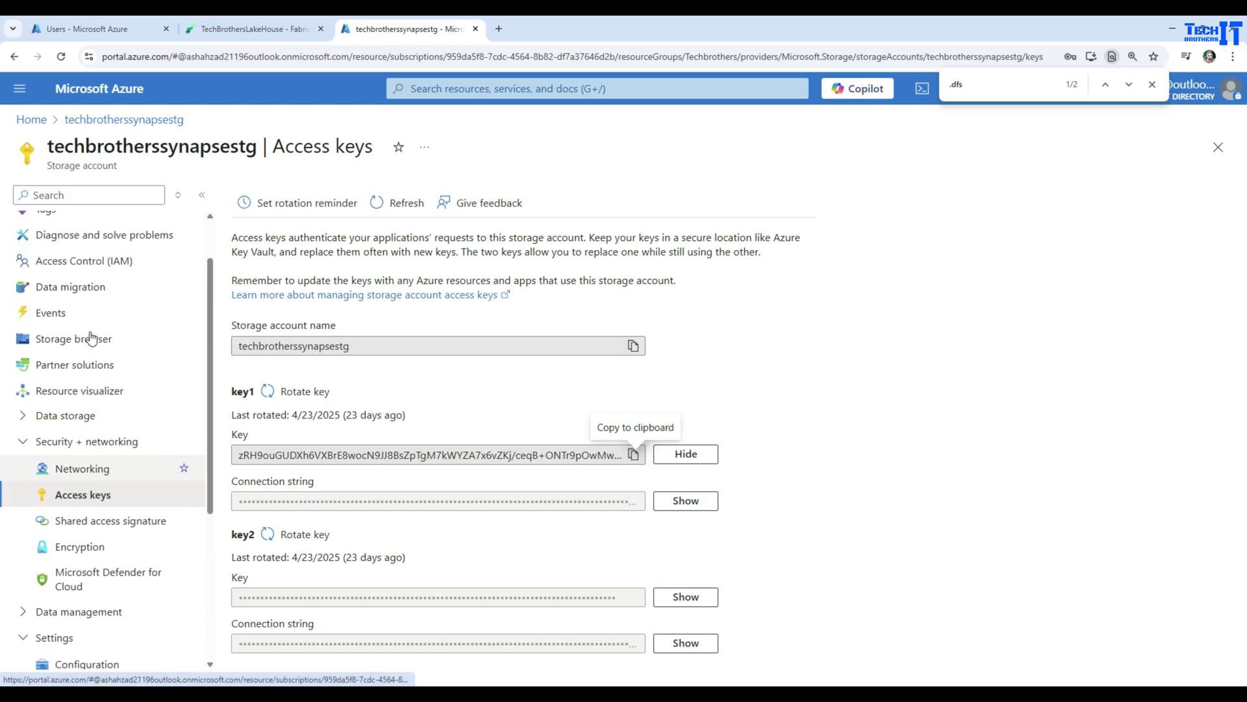
{"action": "left_click", "coordinate": [80, 416]}
{"action": "left_click", "coordinate": [83, 445]}
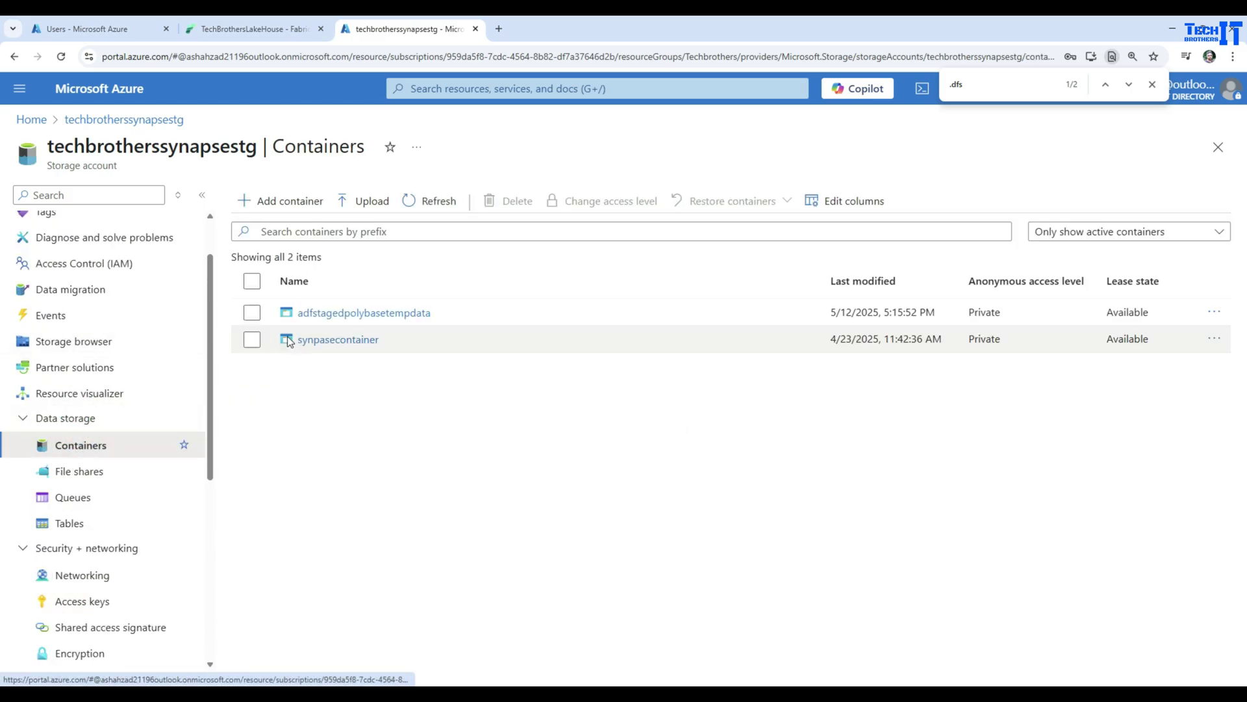
{"action": "left_click", "coordinate": [315, 339]}
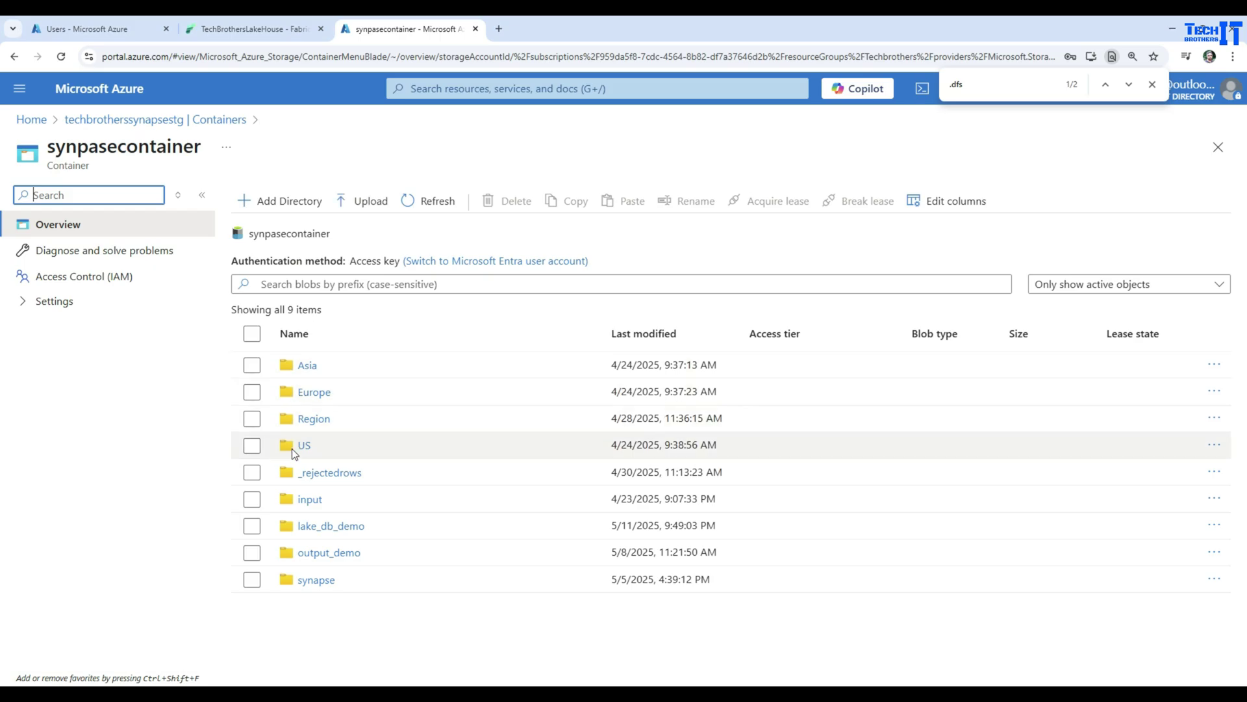
{"action": "left_click", "coordinate": [309, 501]}
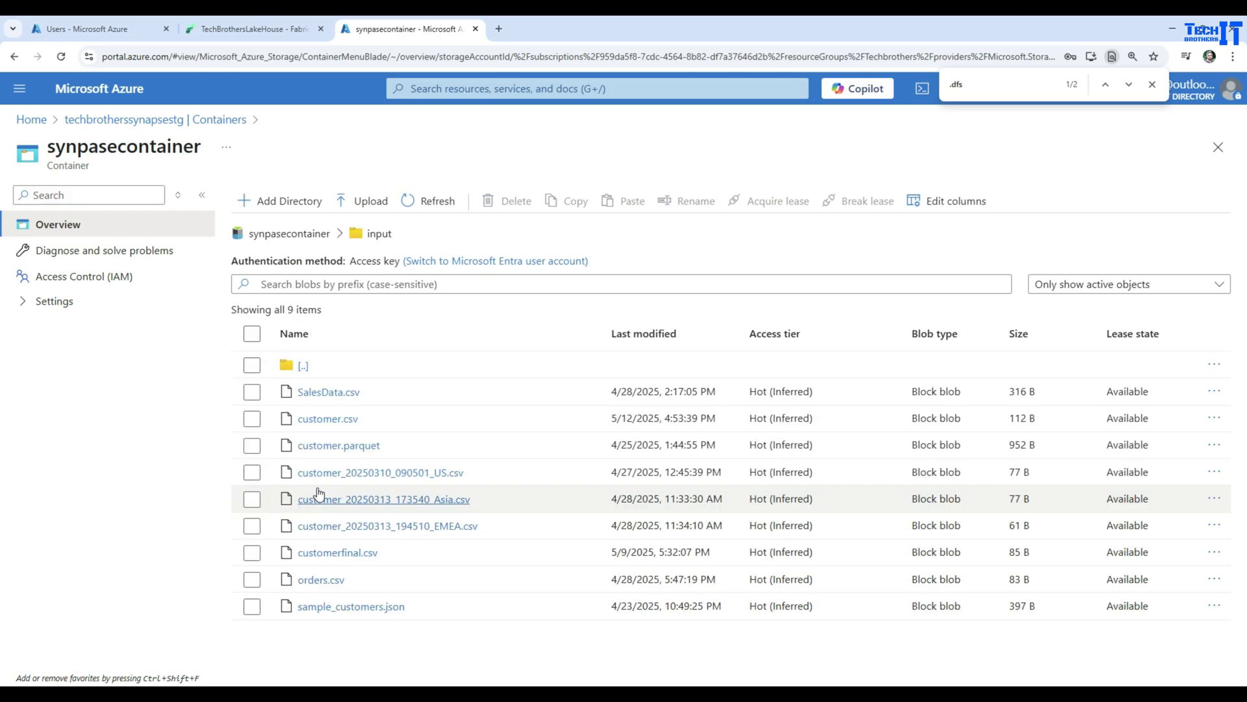
Step: Return to the Fabric lakehouse and open the input folder inside the synpasecontainer shortcut under Files
{"action": "left_click", "coordinate": [247, 30]}
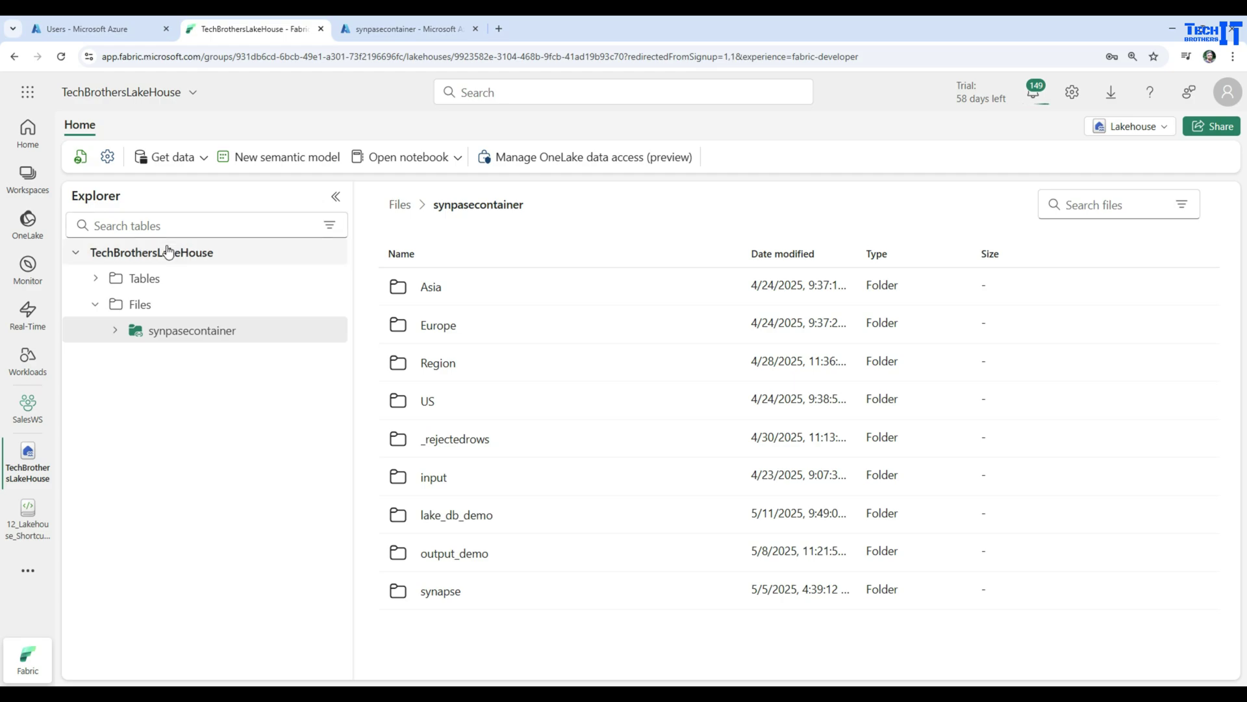
{"action": "left_click", "coordinate": [96, 304]}
{"action": "left_click", "coordinate": [143, 306]}
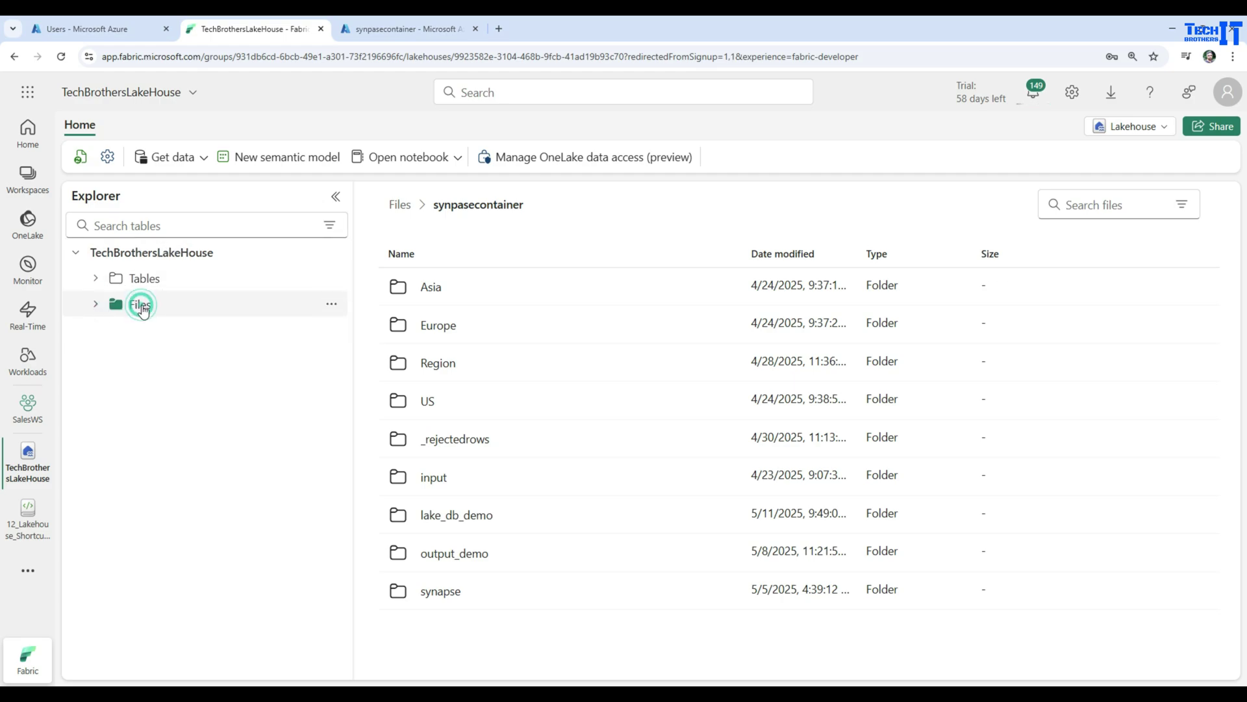
{"action": "left_click", "coordinate": [94, 305]}
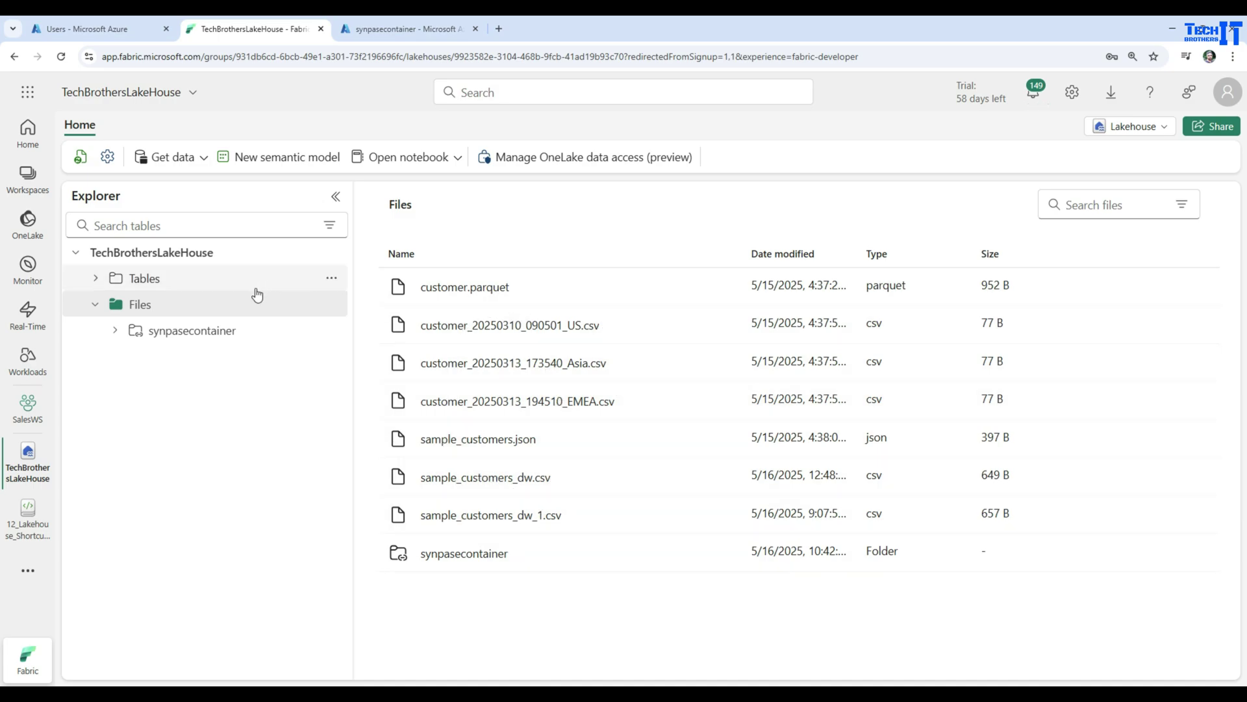
{"action": "left_click", "coordinate": [432, 556]}
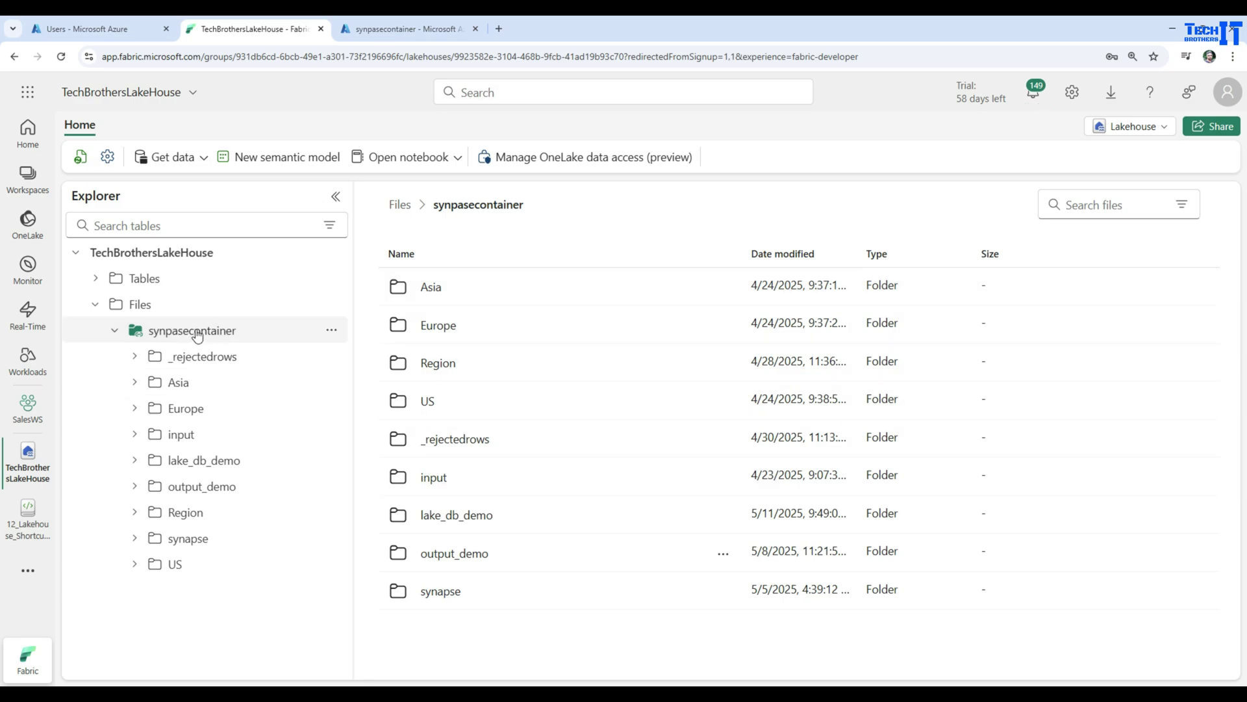
{"action": "left_click", "coordinate": [419, 481]}
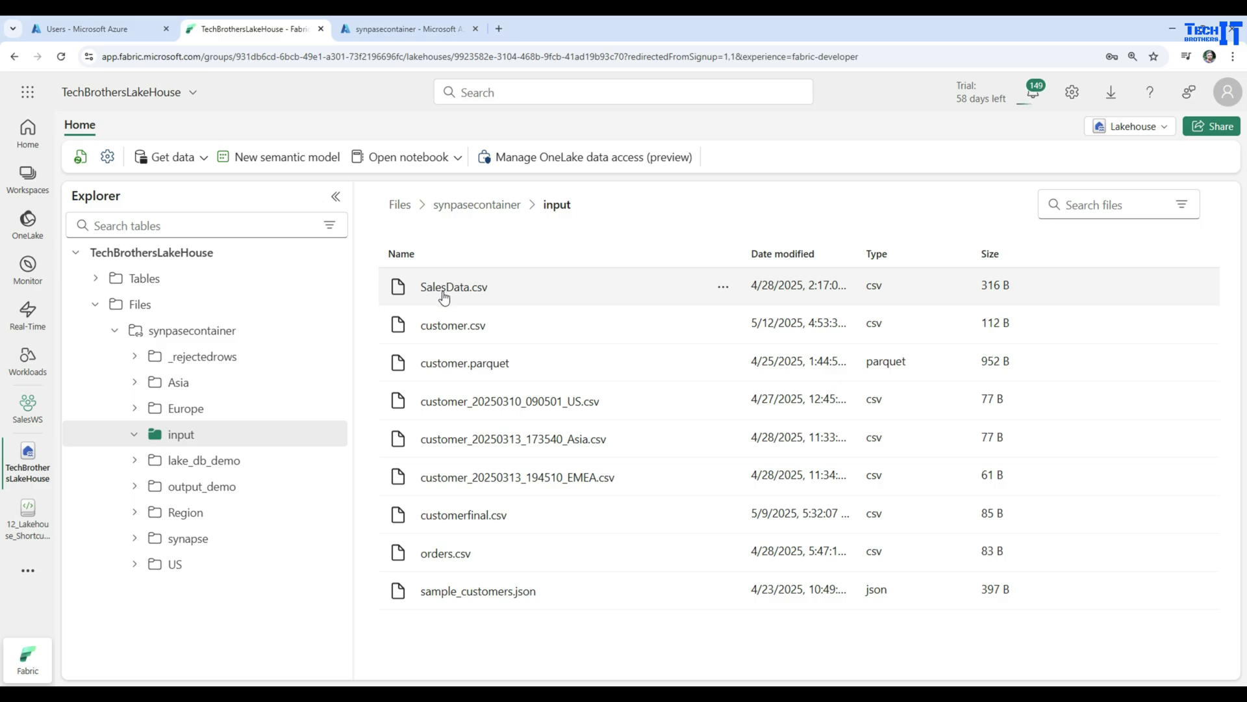
Step: Load SalesData.csv from the input folder into a new table named salesdata, with its header as column names and a comma separator
{"action": "left_click", "coordinate": [724, 287]}
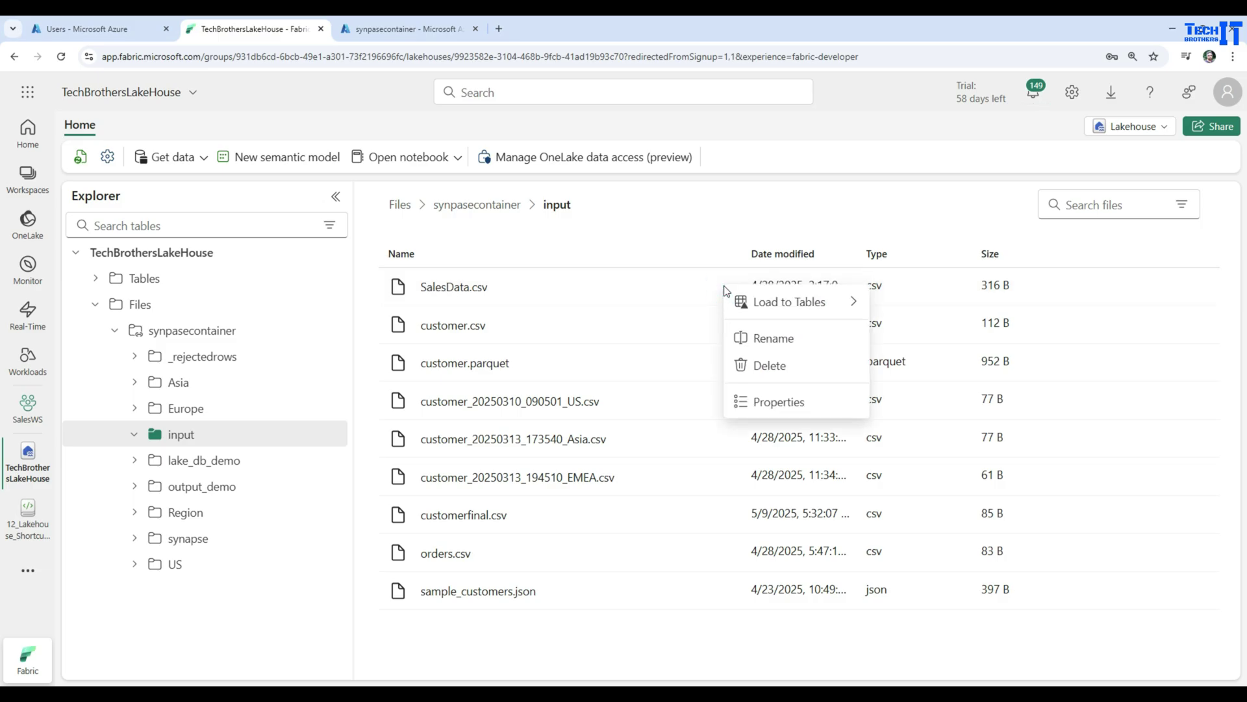
{"action": "mouse_move", "coordinate": [752, 310]}
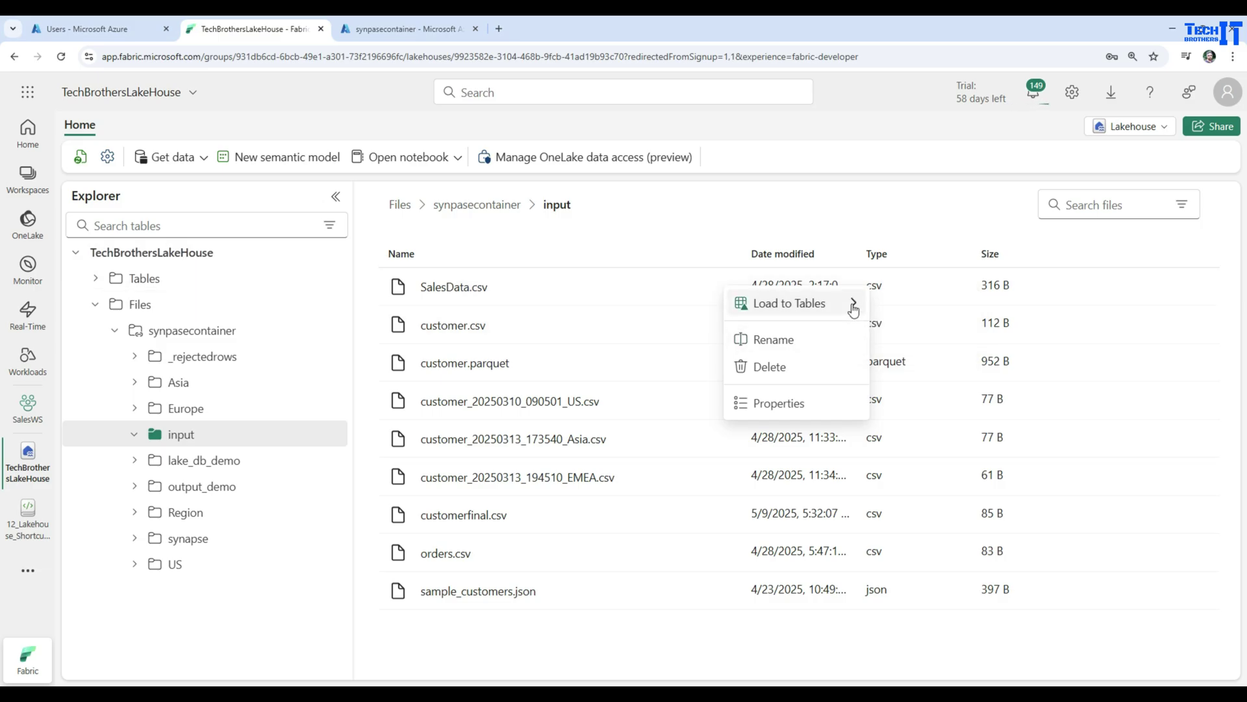
{"action": "mouse_move", "coordinate": [853, 307]}
{"action": "left_click", "coordinate": [906, 308]}
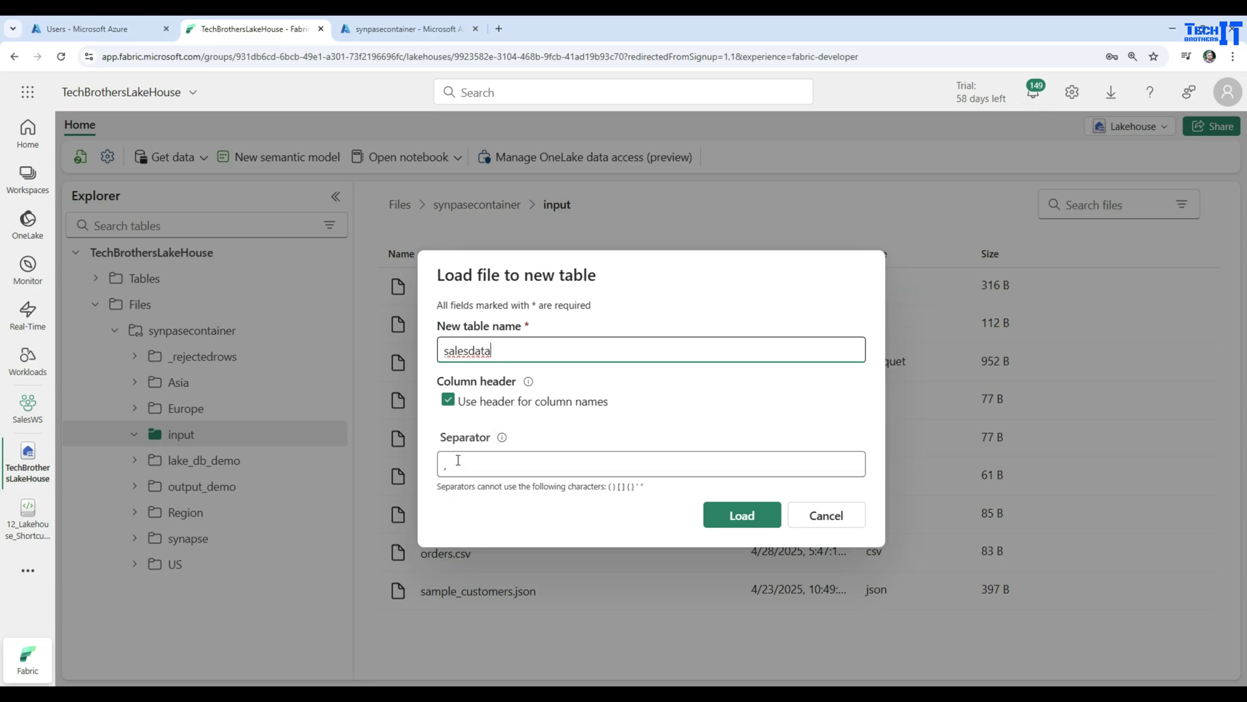
{"action": "left_click", "coordinate": [732, 514]}
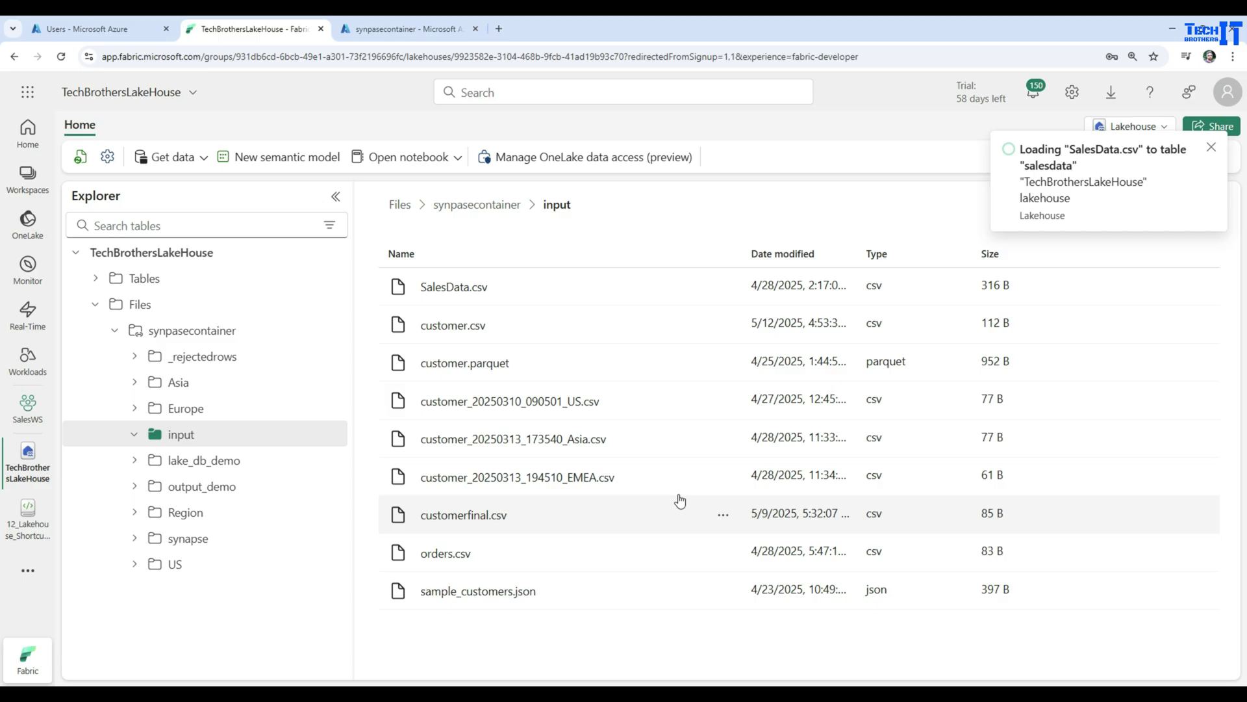
Step: Expand and refresh the lakehouse's Tables until salesdata is listed, and check the actions available for that table
{"action": "left_click", "coordinate": [95, 278]}
{"action": "left_click", "coordinate": [323, 286]}
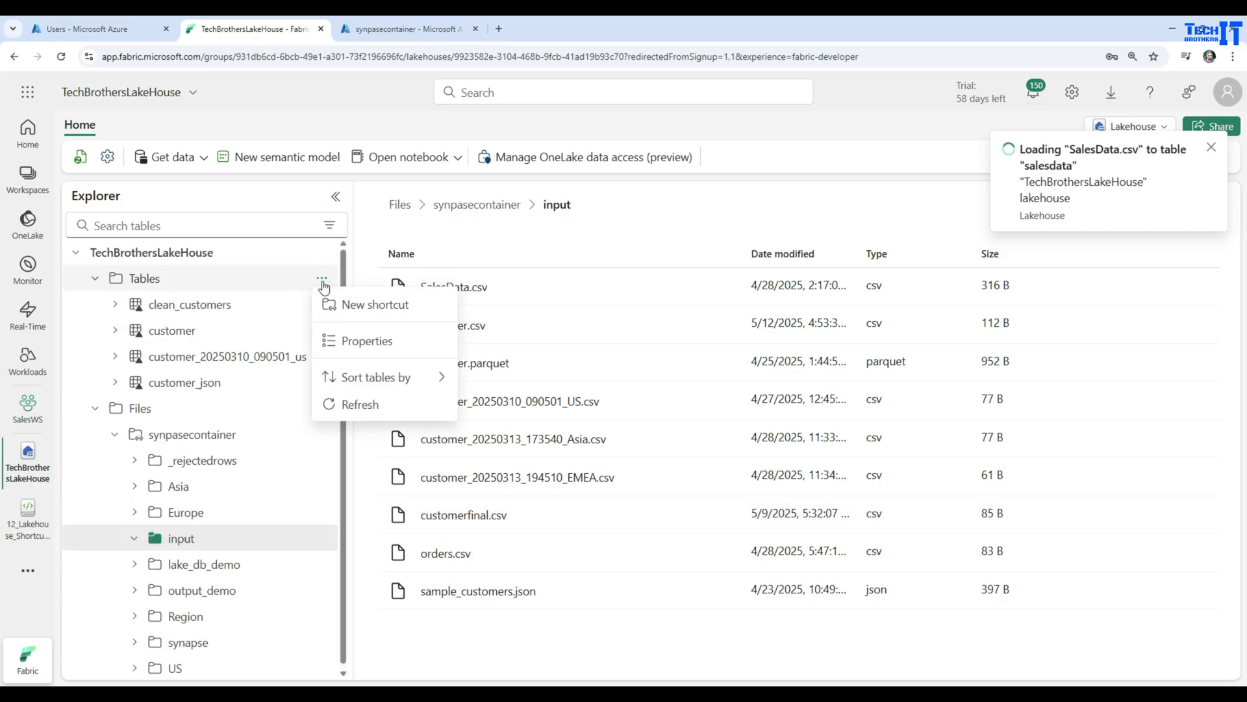
{"action": "left_click", "coordinate": [354, 405]}
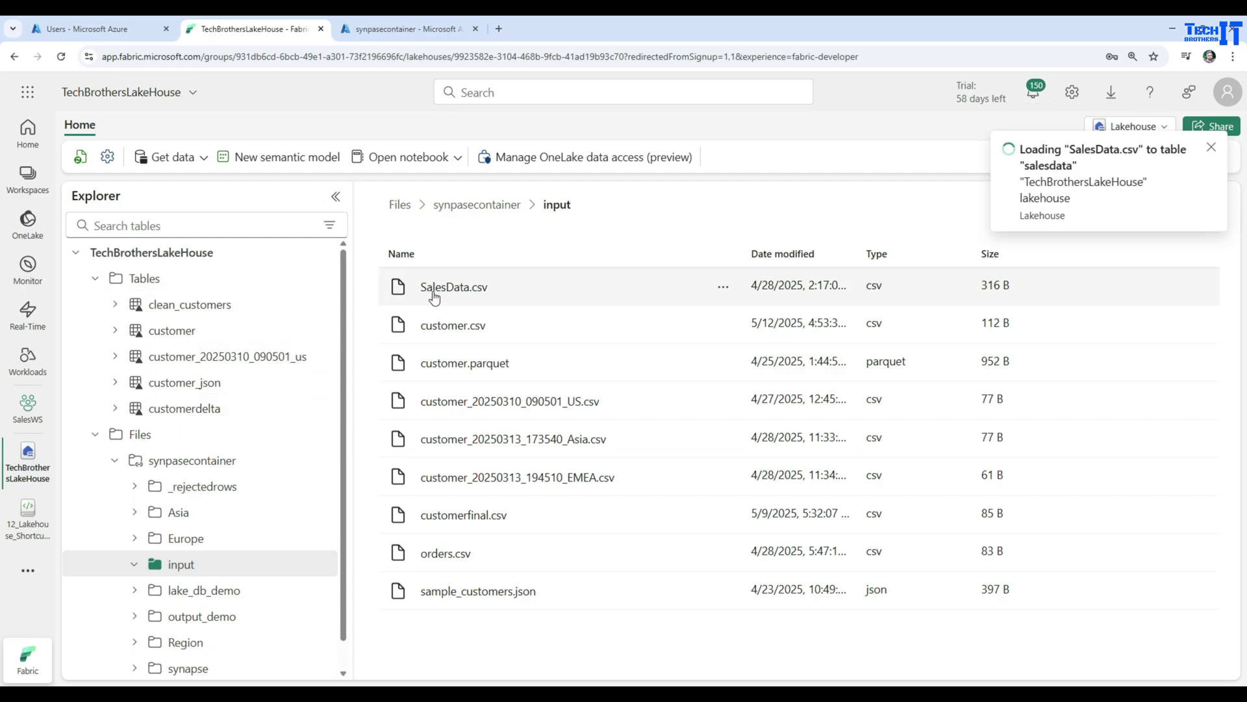
{"action": "left_click", "coordinate": [322, 278]}
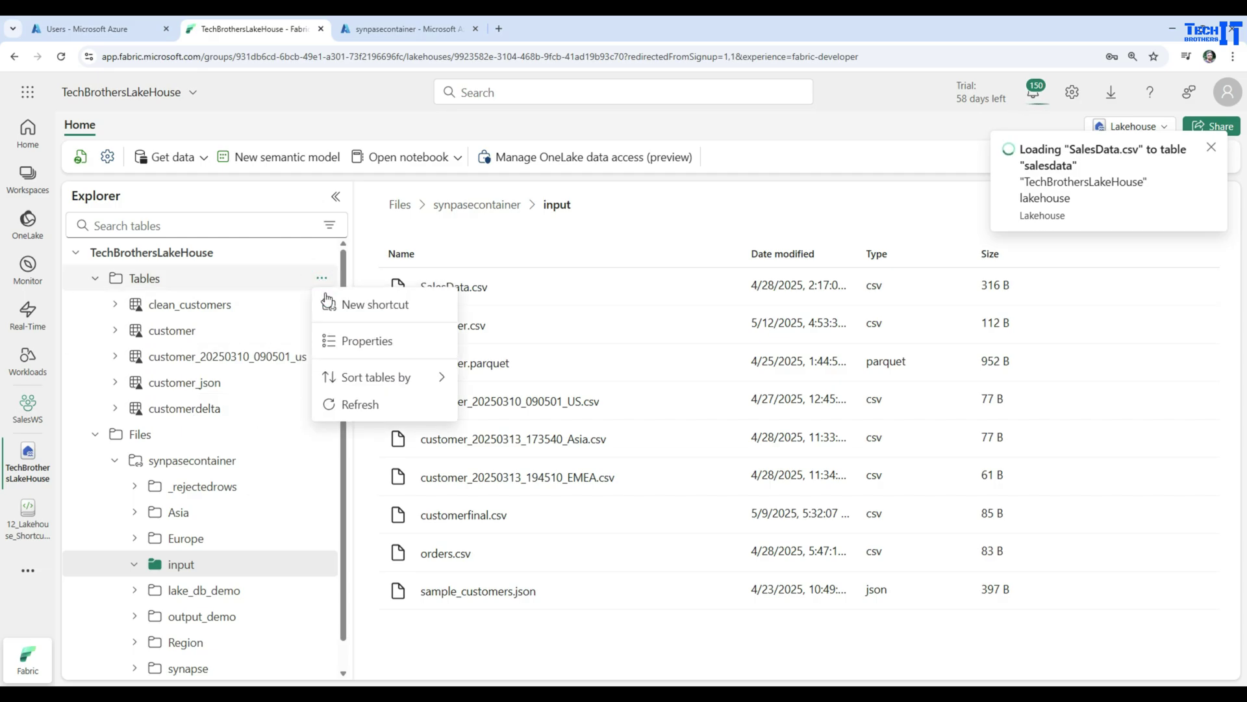
{"action": "left_click", "coordinate": [348, 405]}
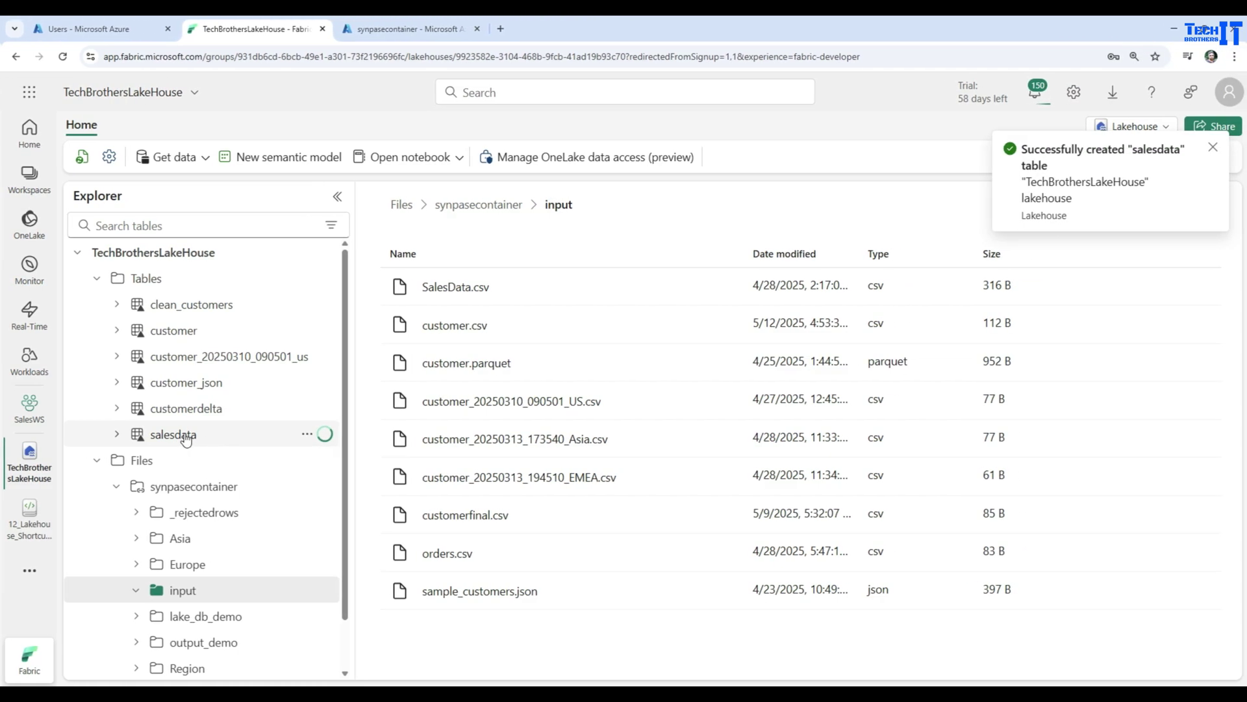
{"action": "left_click", "coordinate": [322, 435]}
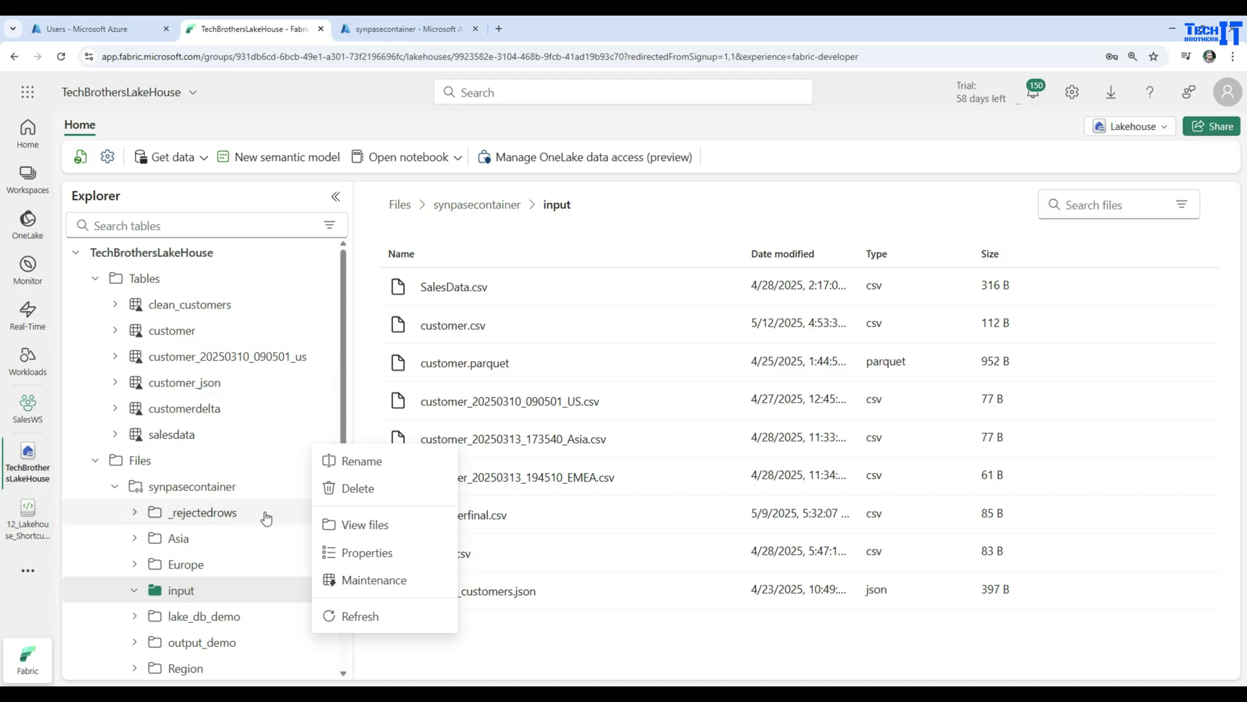
{"action": "left_click", "coordinate": [802, 202]}
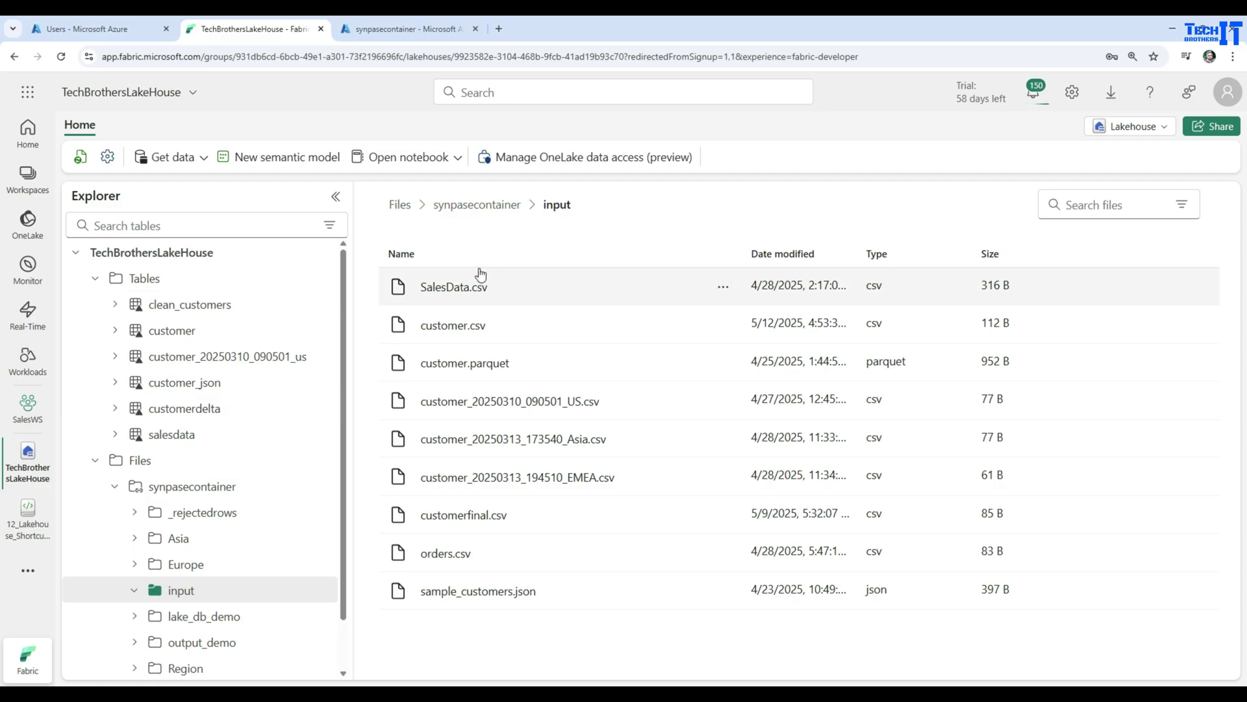
Step: Create a new notebook from the lakehouse and browse its Files to the input folder of synpasecontainer
{"action": "left_click", "coordinate": [458, 158]}
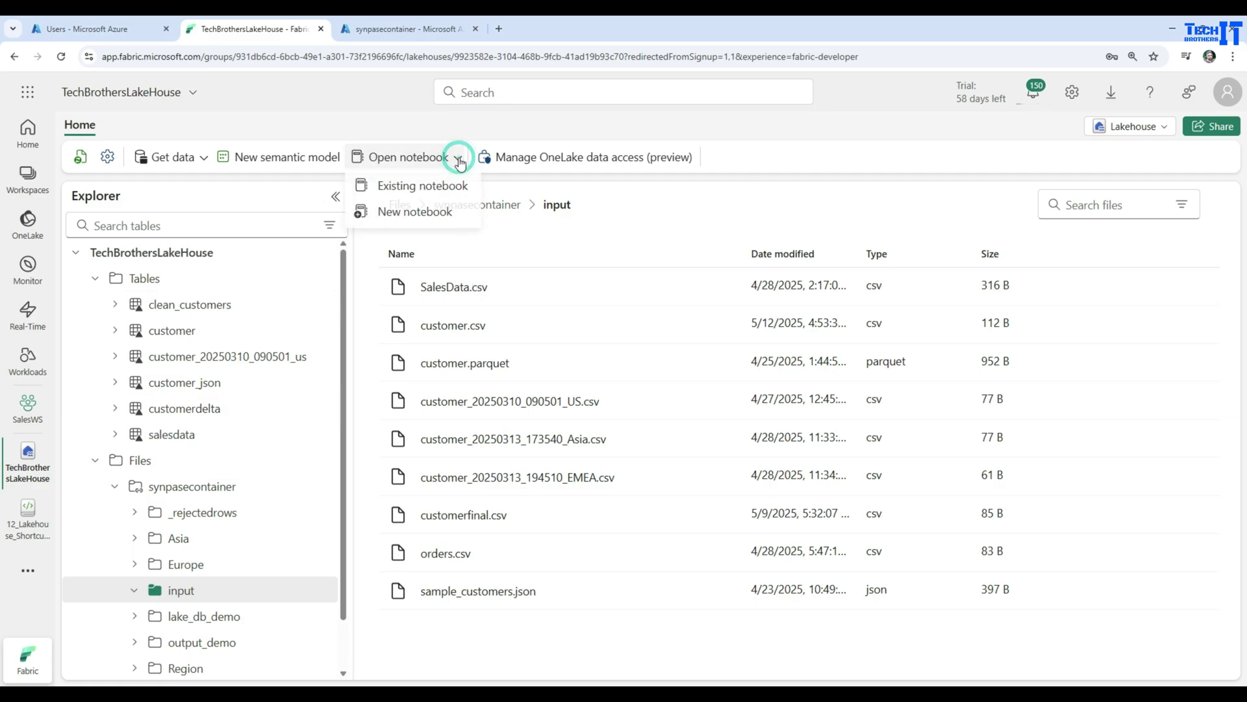
{"action": "left_click", "coordinate": [419, 219]}
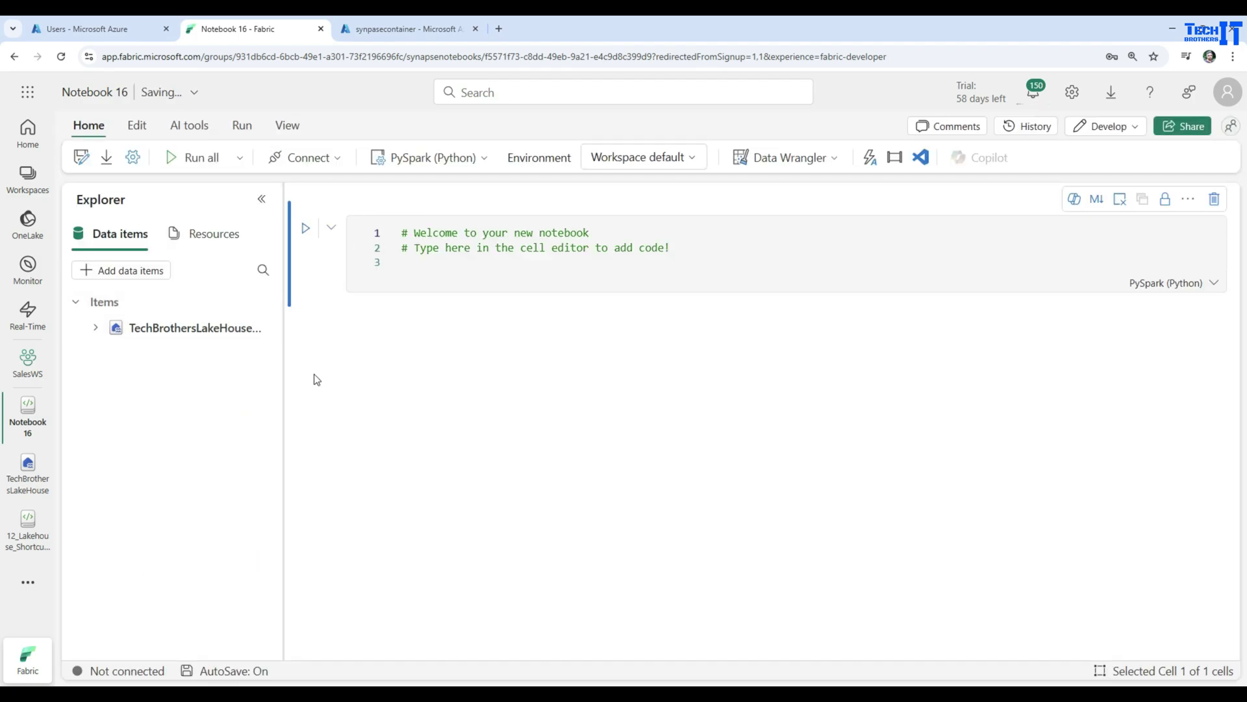
{"action": "left_click", "coordinate": [95, 327]}
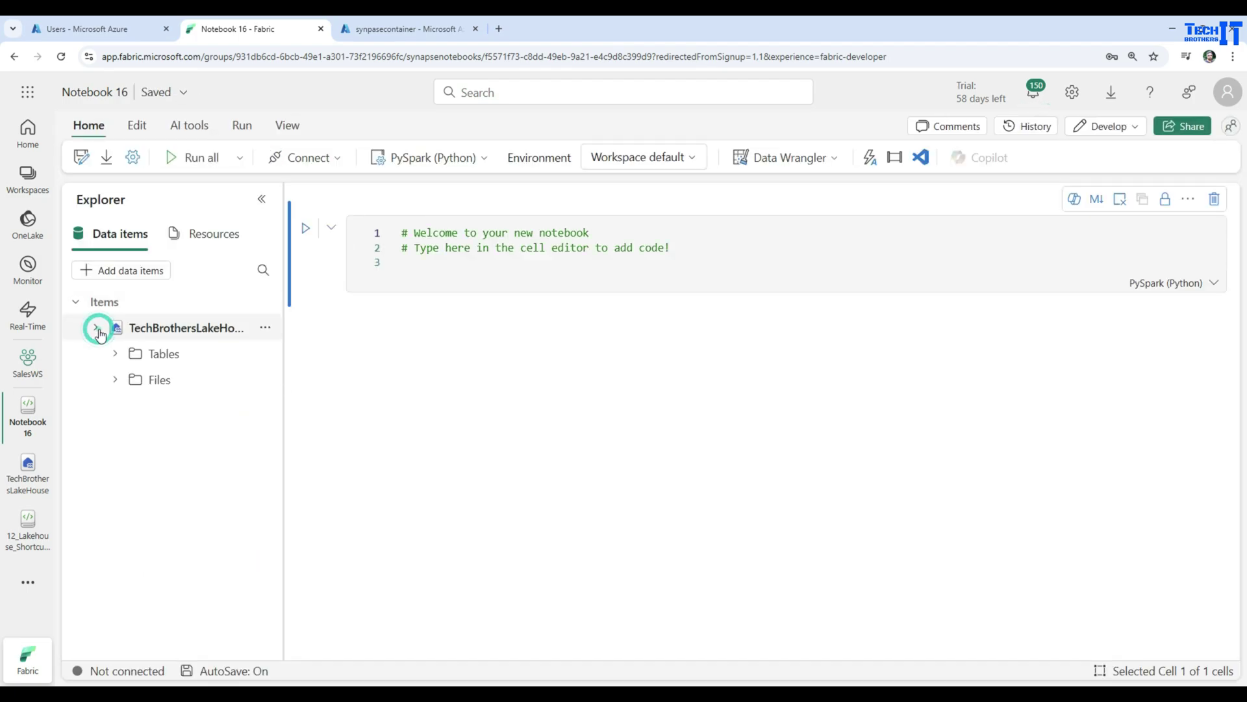
{"action": "left_click", "coordinate": [151, 383]}
{"action": "left_click", "coordinate": [309, 439]}
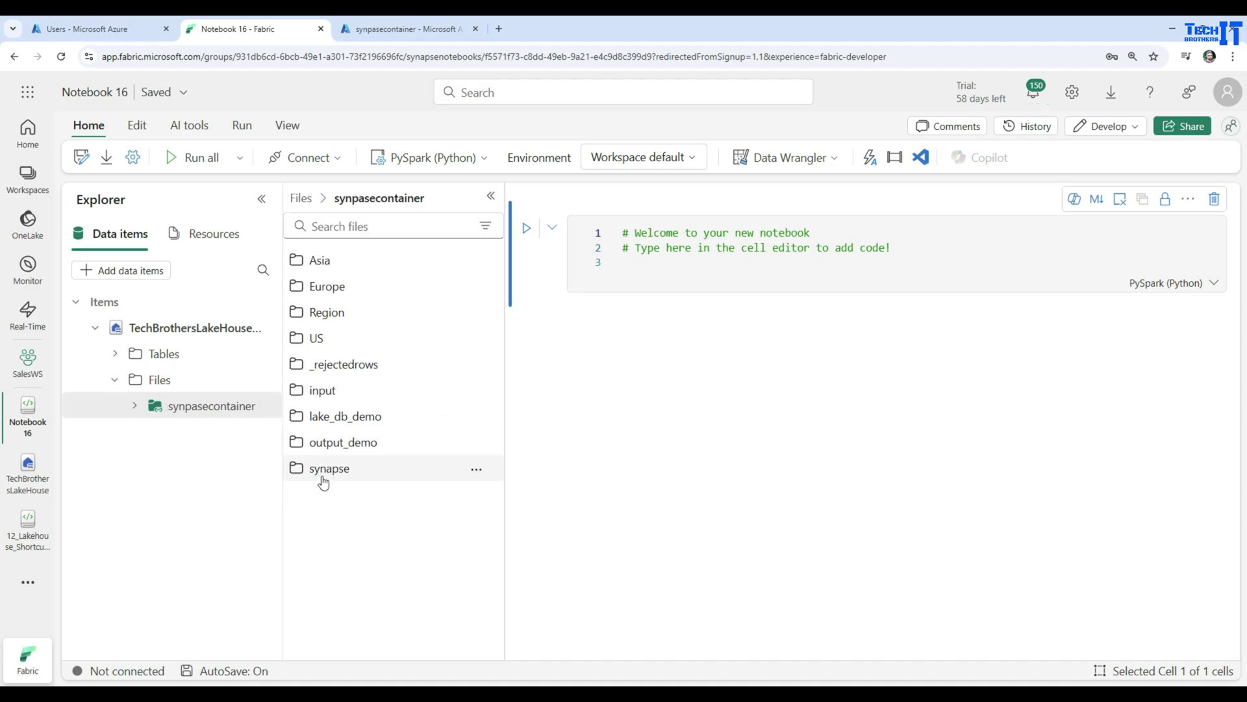
{"action": "left_click", "coordinate": [323, 390]}
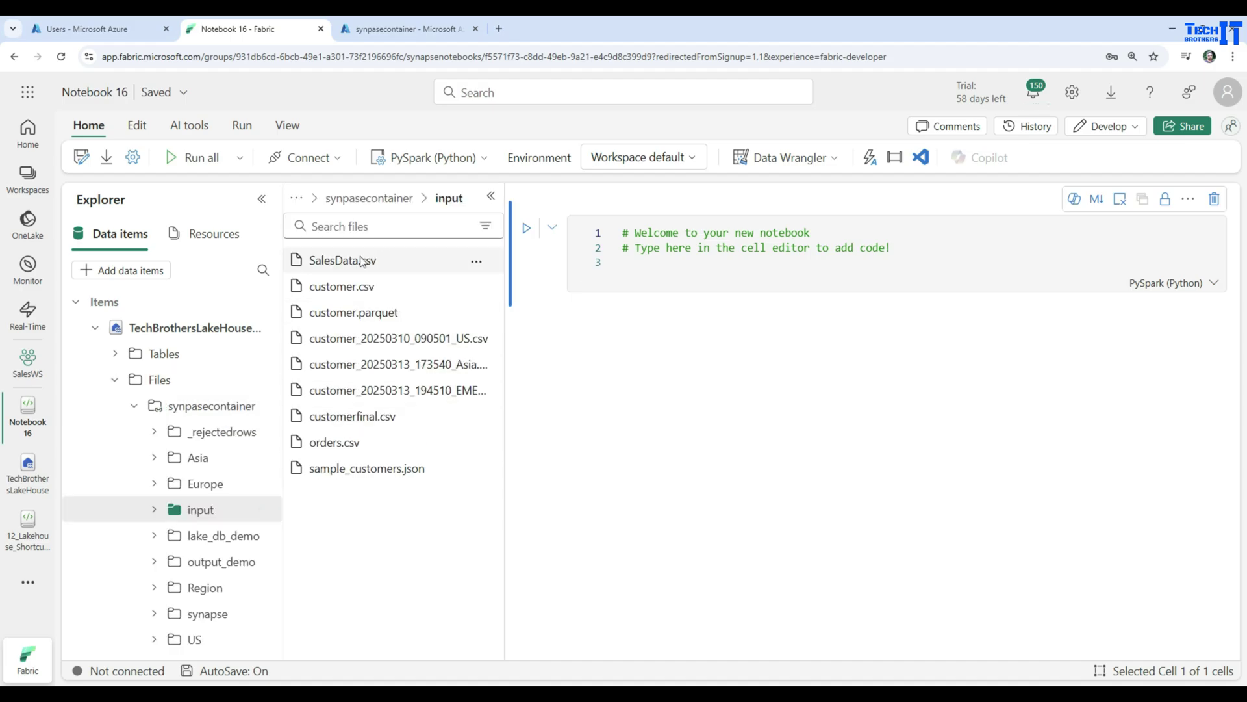
Step: Insert code into the notebook cell that reads SalesData.csv from the shortcut's input folder into a Spark DataFrame, and run it
{"action": "left_click_drag", "start_coordinate": [345, 260], "coordinate": [682, 267]}
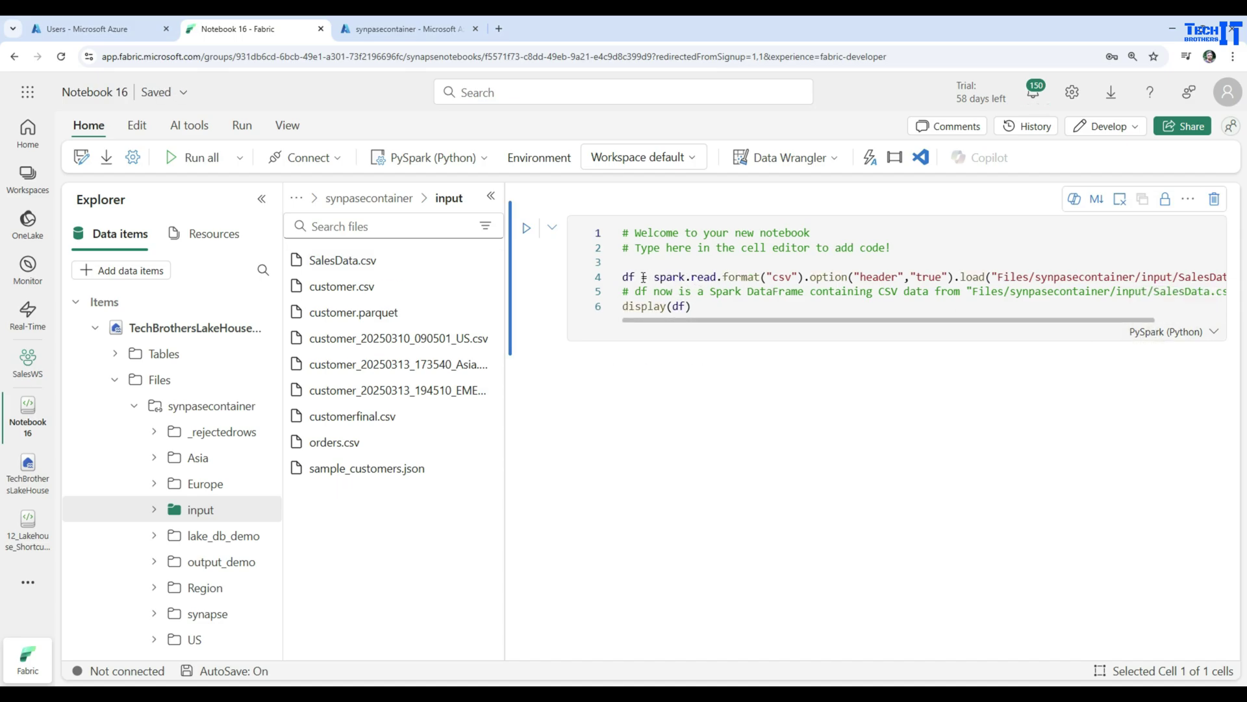
{"action": "left_click_drag", "start_coordinate": [635, 278], "coordinate": [617, 281]}
{"action": "left_click", "coordinate": [716, 308]}
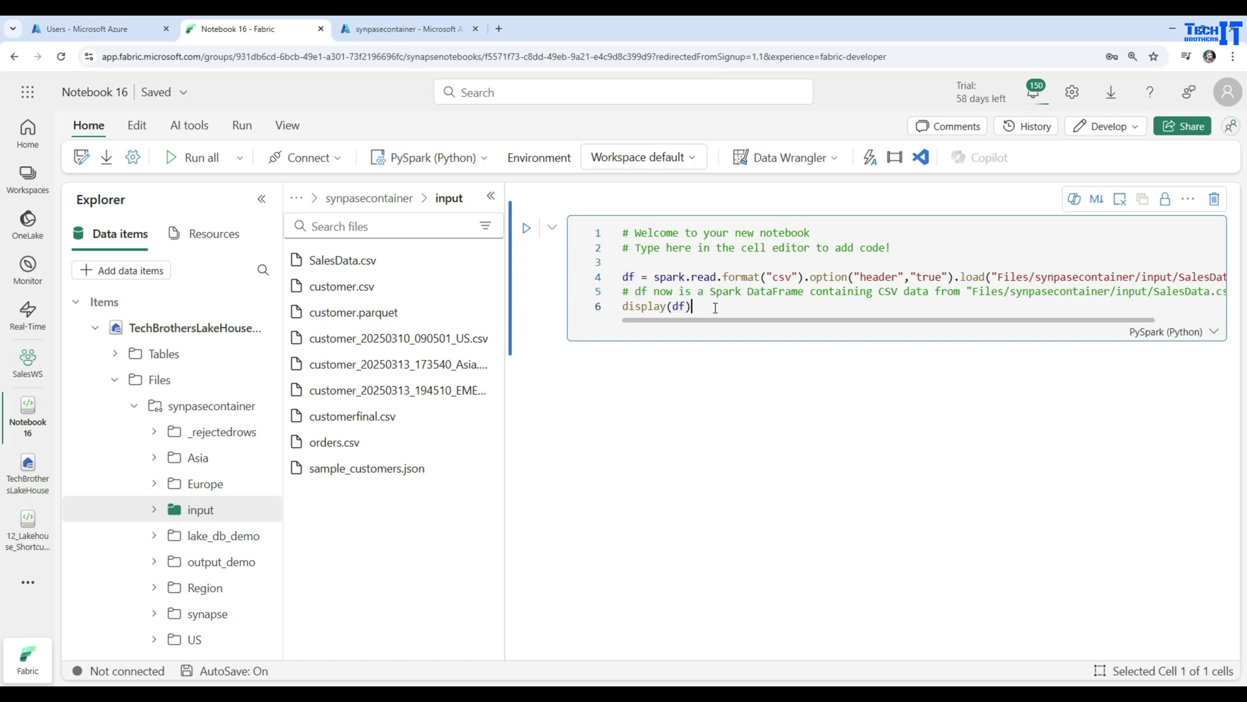
{"action": "left_click_drag", "start_coordinate": [655, 276], "coordinate": [1072, 271]}
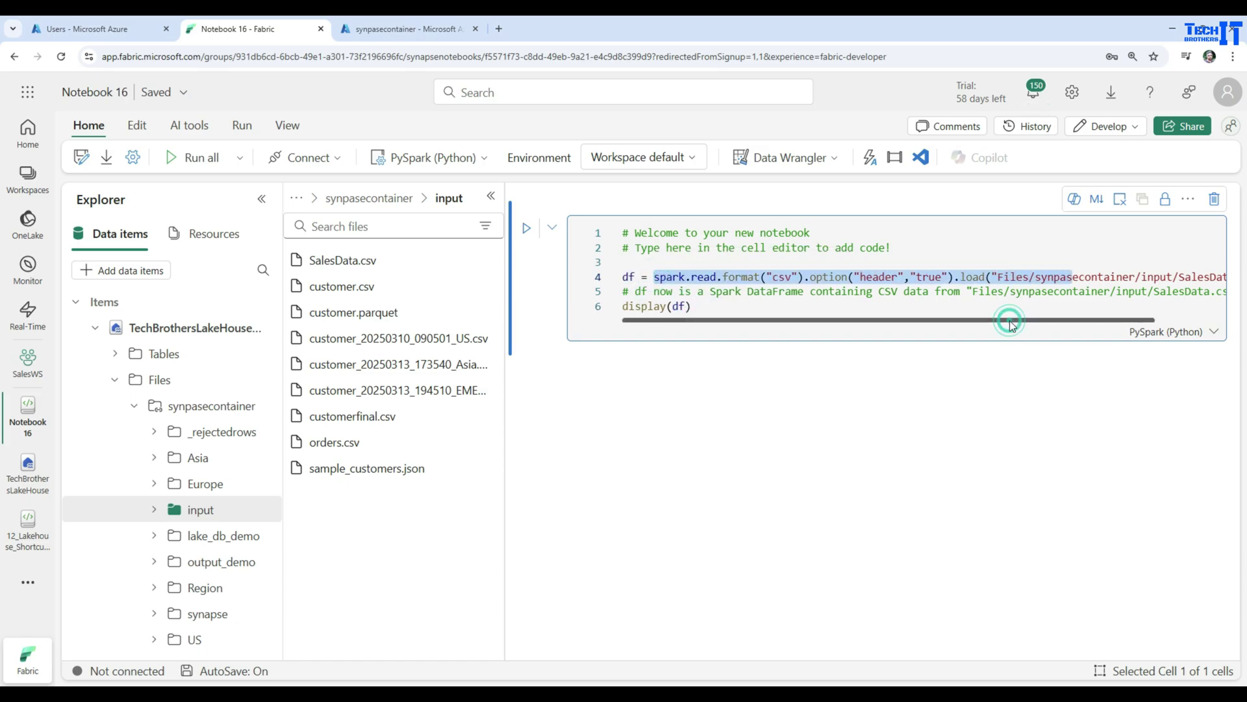
{"action": "scroll", "coordinate": [1014, 312], "scroll_direction": "right", "scroll_amount": 3}
{"action": "left_click", "coordinate": [1036, 276]}
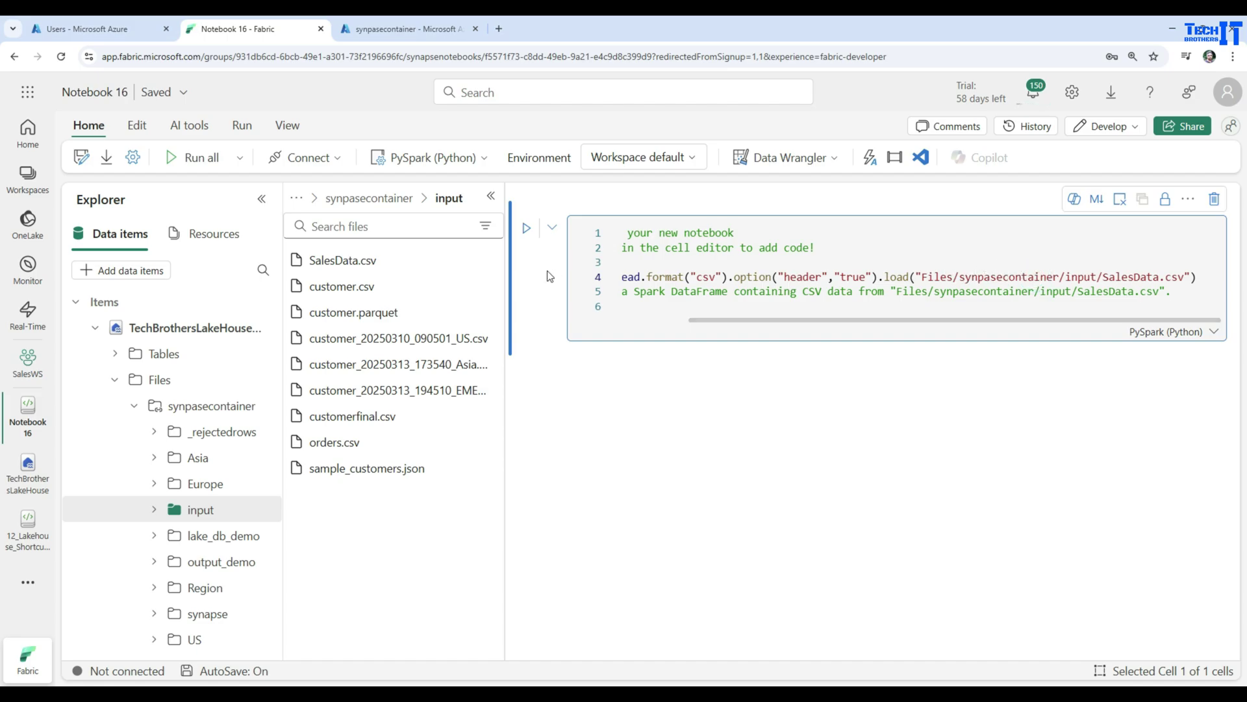
{"action": "left_click", "coordinate": [526, 227]}
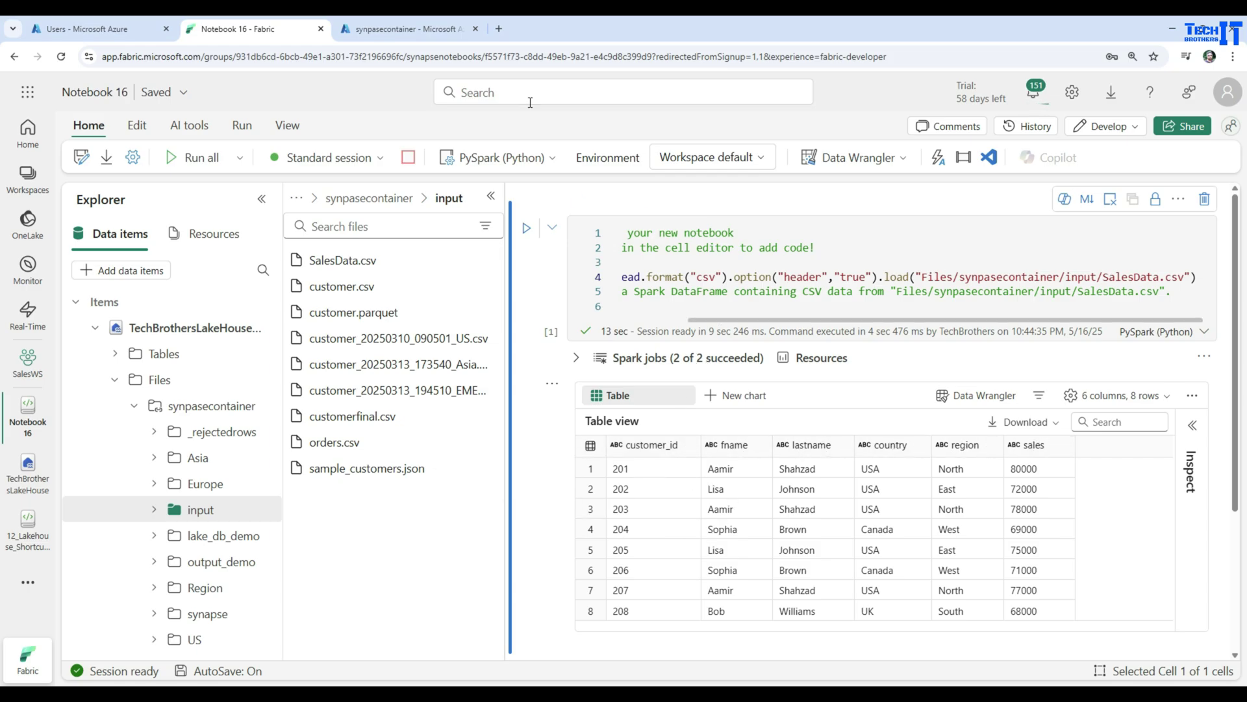
Step: Check the source SalesData.csv in the Azure portal's synpasecontainer input folder, and return to the notebook
{"action": "left_click", "coordinate": [426, 32]}
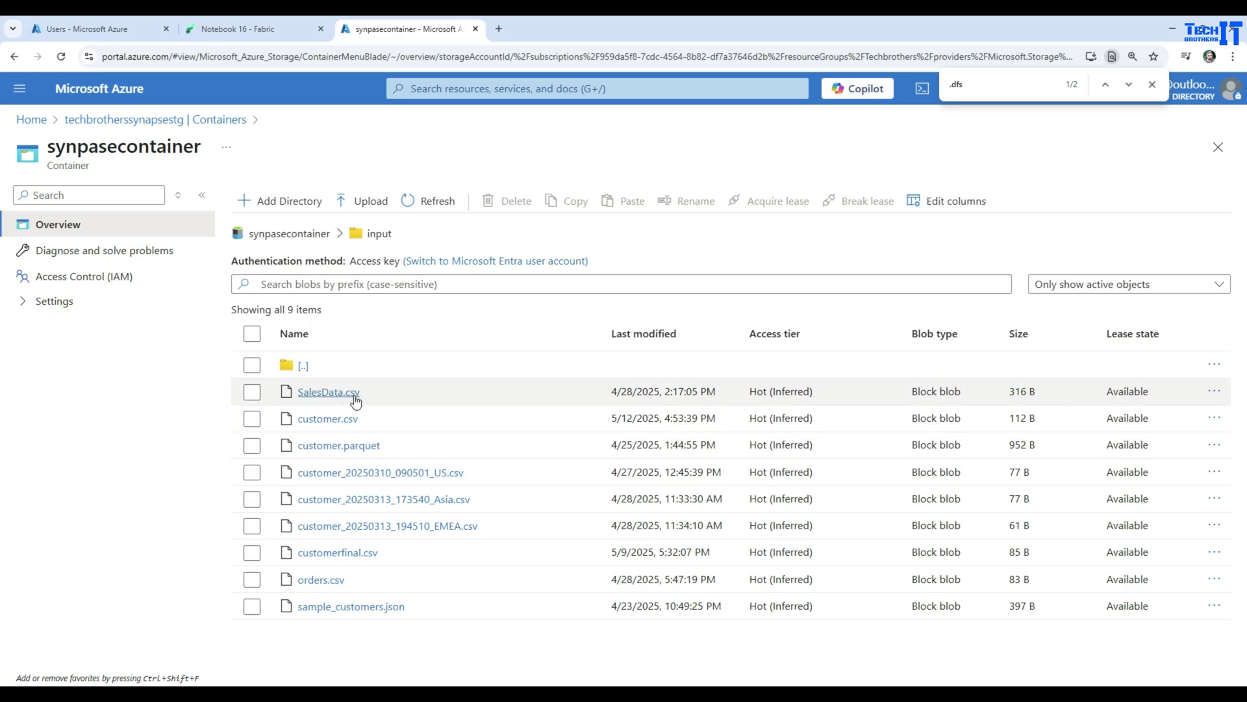
{"action": "left_click", "coordinate": [245, 30]}
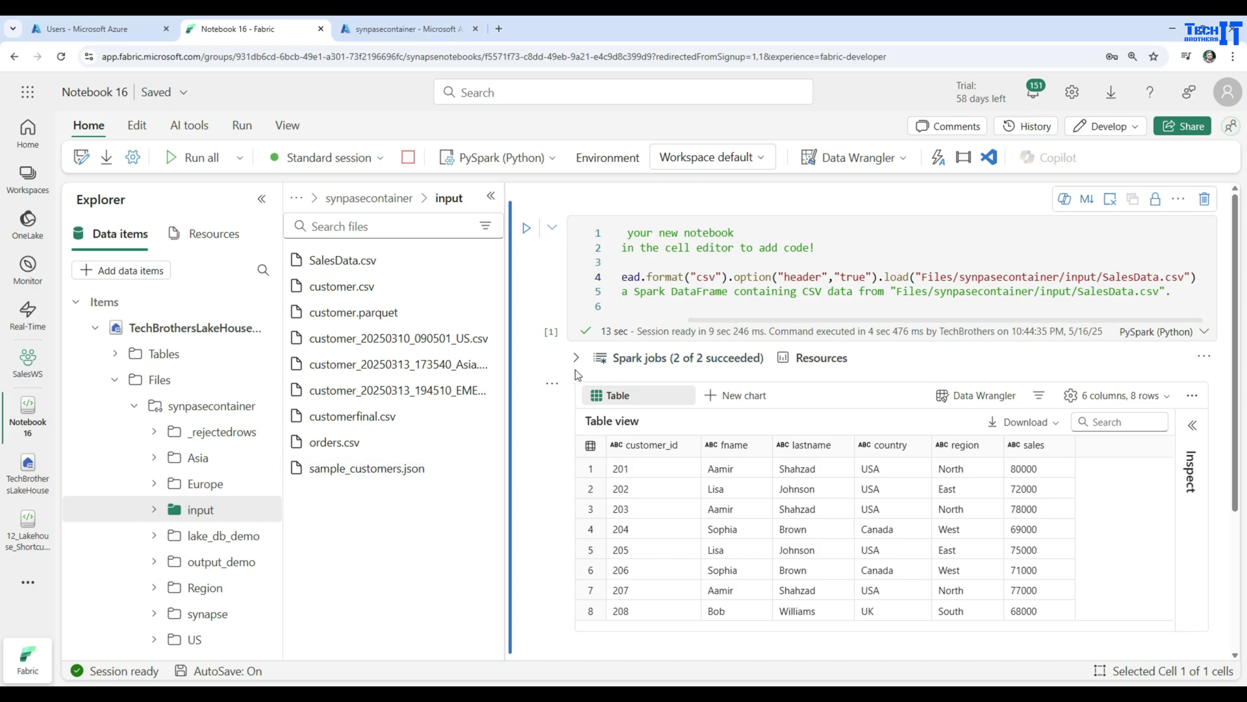
Step: Clear the first cell's output and add a new code cell below it
{"action": "left_click", "coordinate": [555, 385]}
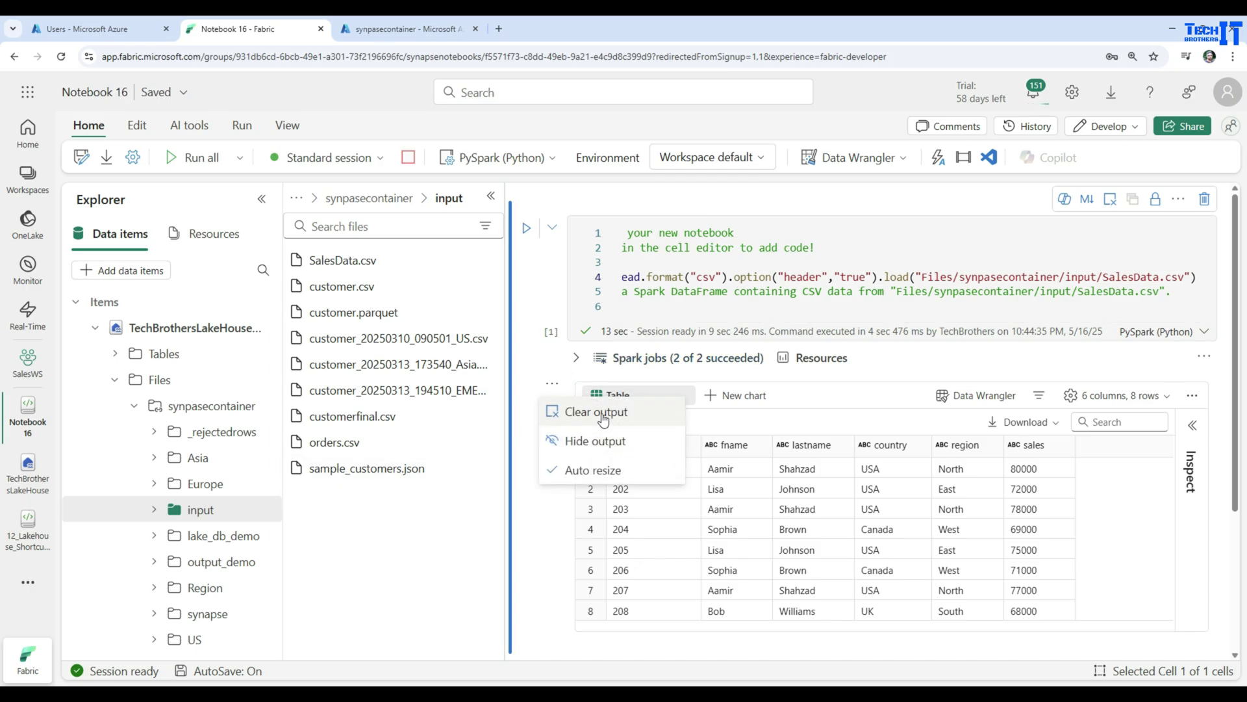
{"action": "left_click", "coordinate": [592, 416]}
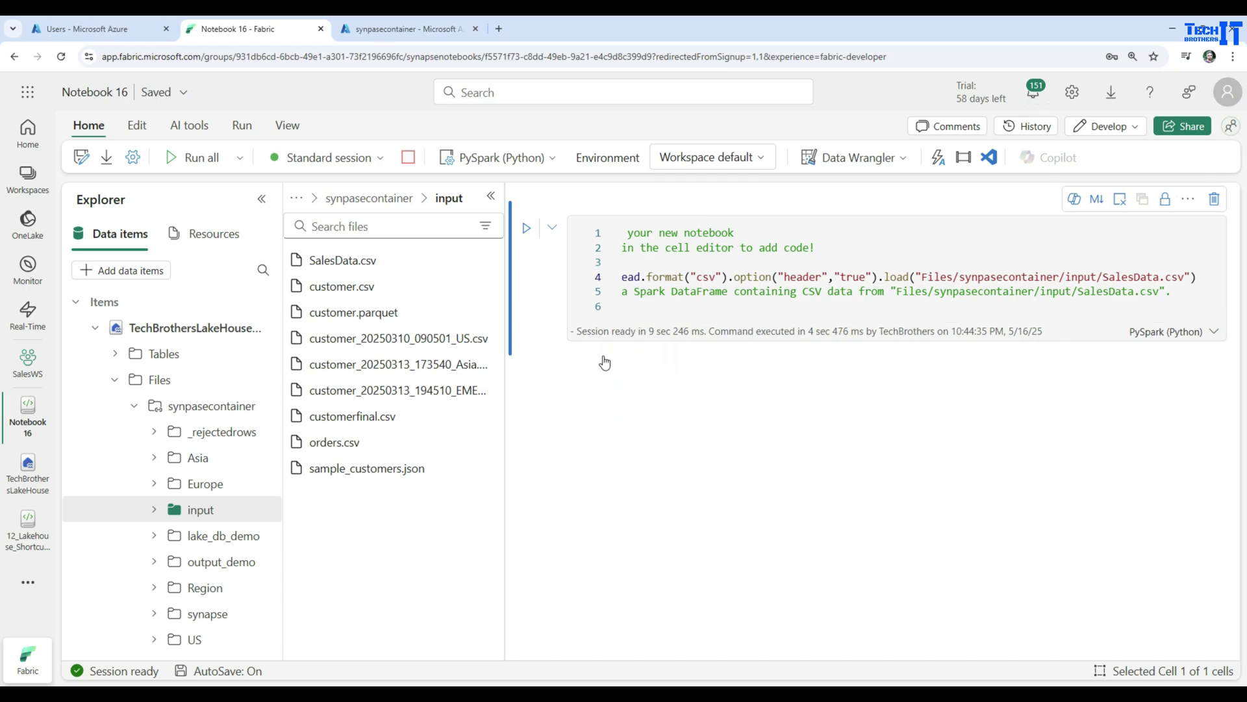
{"action": "left_click", "coordinate": [601, 360]}
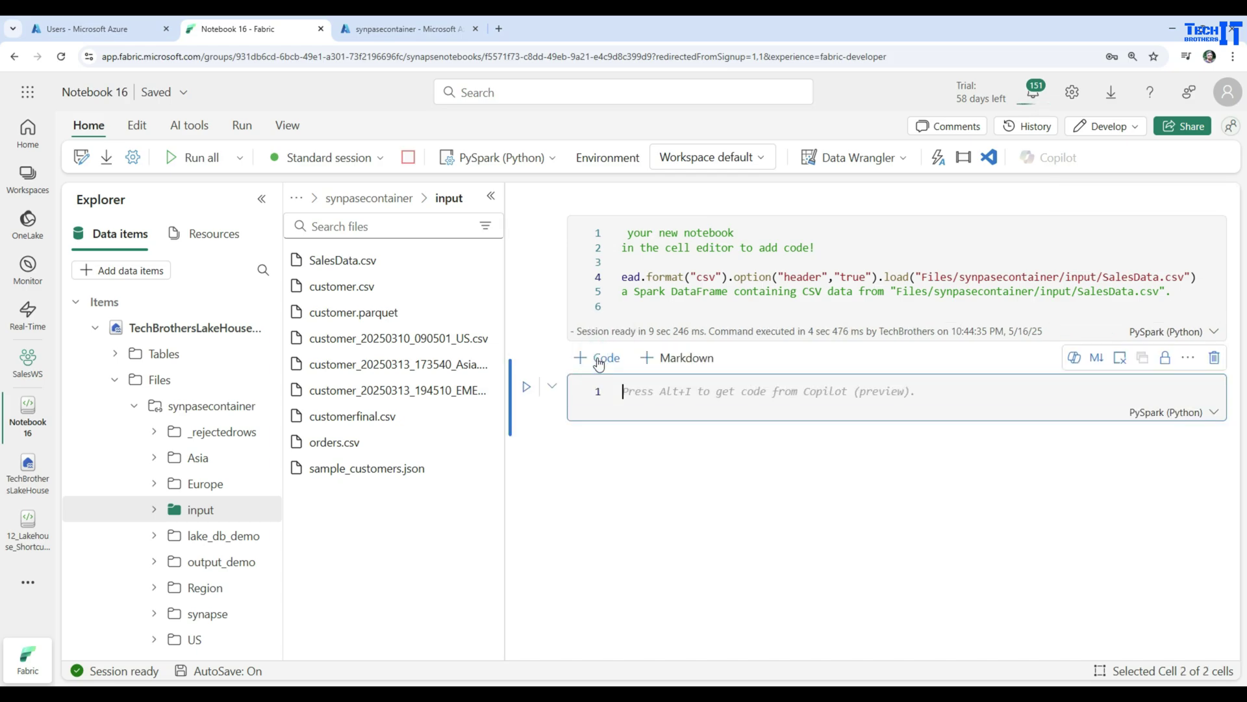
Step: Set the new cell's language to Spark SQL and try to insert loading code for SalesData.csv from the input folder
{"action": "left_click", "coordinate": [1165, 416]}
{"action": "left_click", "coordinate": [1126, 494]}
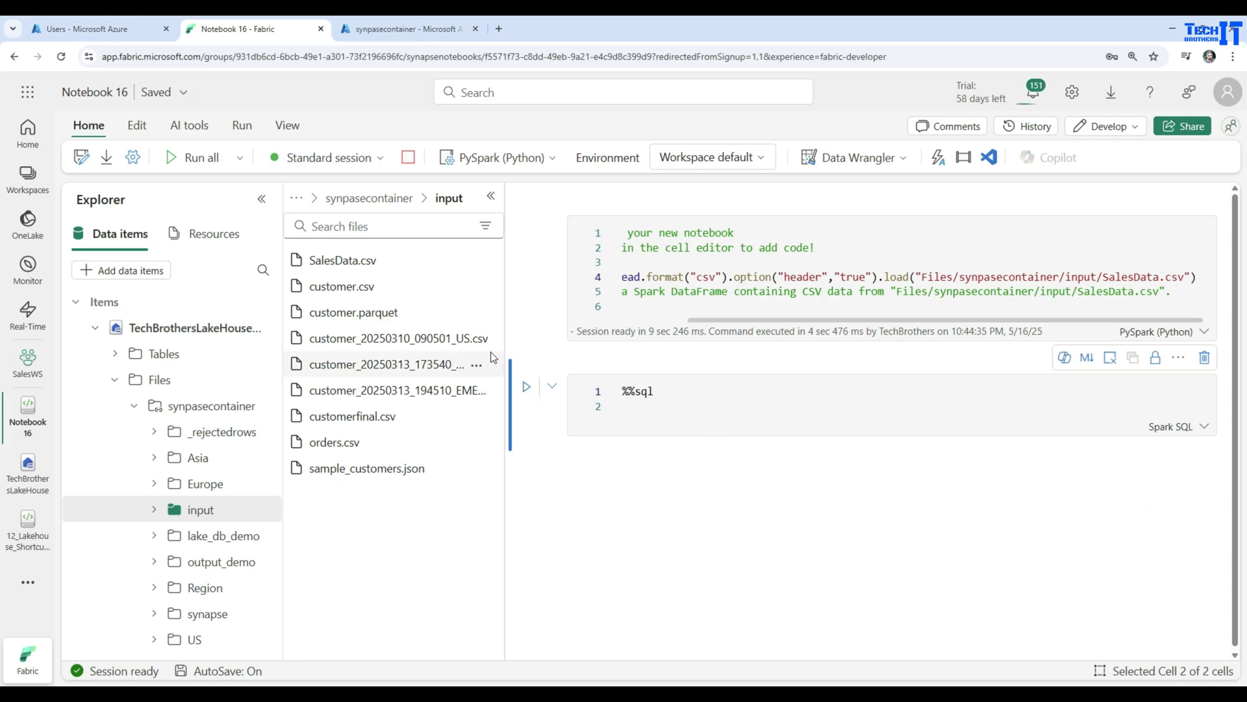
{"action": "left_click_drag", "start_coordinate": [342, 260], "coordinate": [707, 404]}
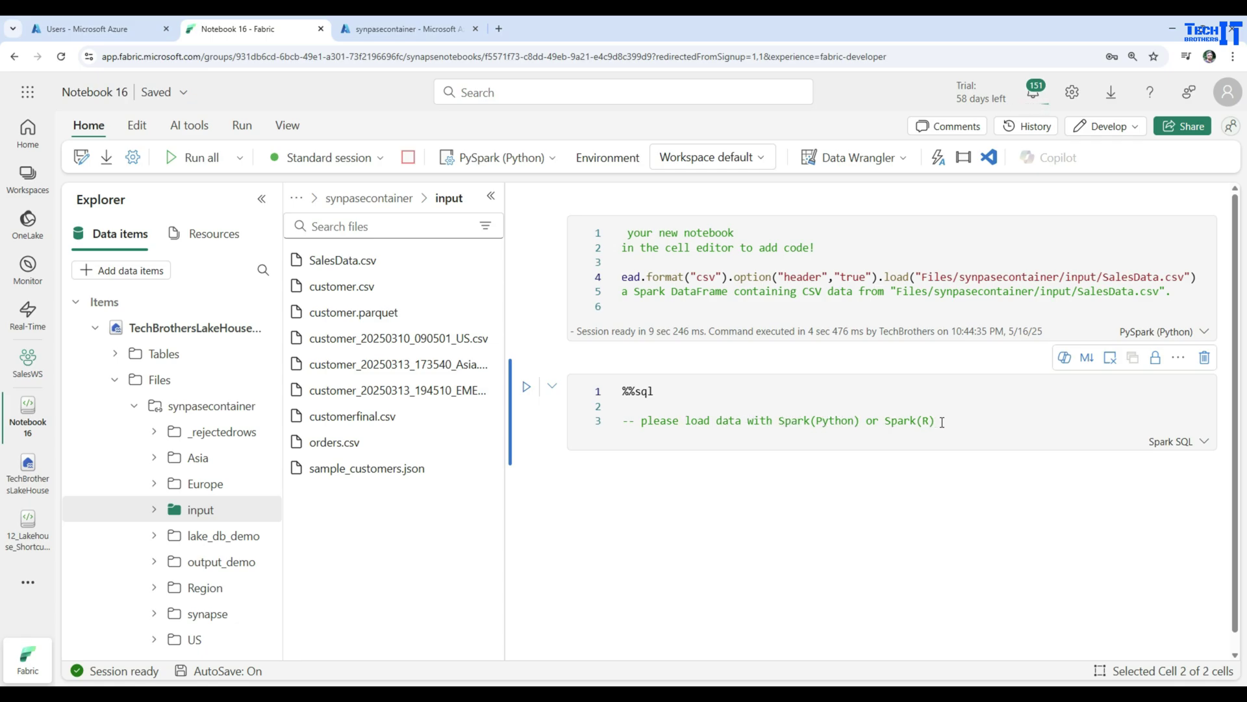
Step: Switch the second cell's language to SparkR (R) and delete the leftover comment about loading data
{"action": "left_click", "coordinate": [1186, 442]}
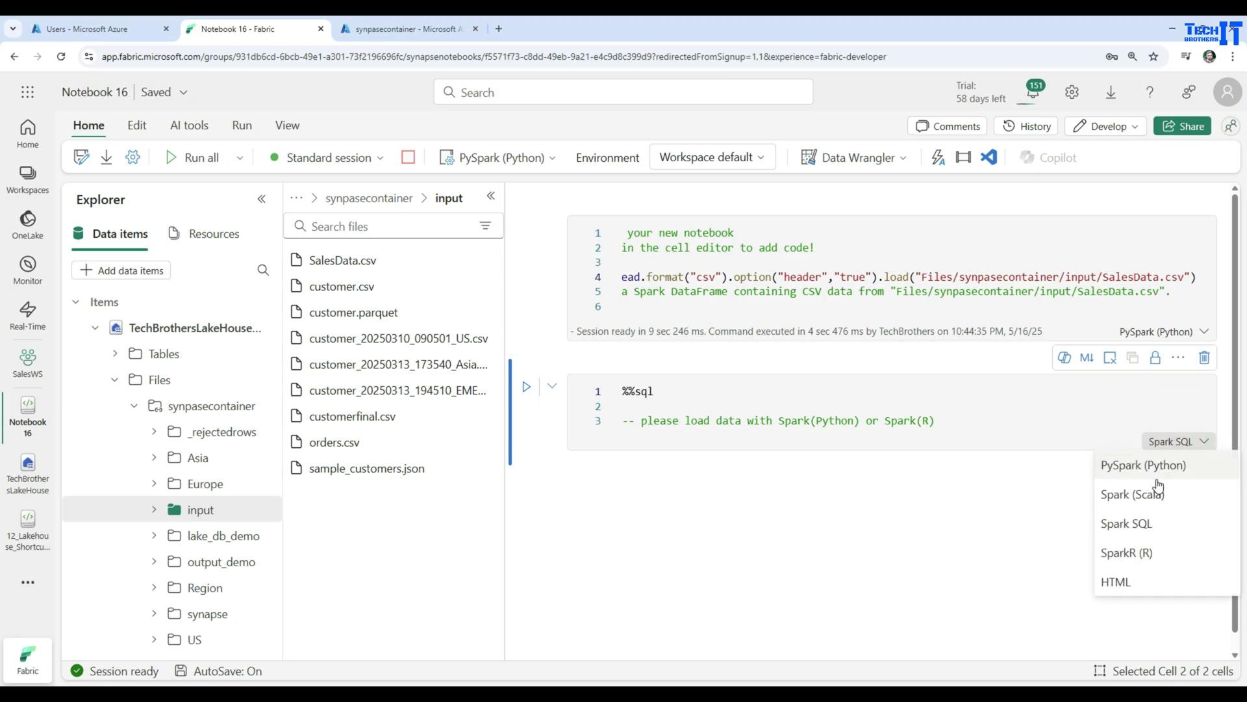
{"action": "left_click", "coordinate": [1128, 551]}
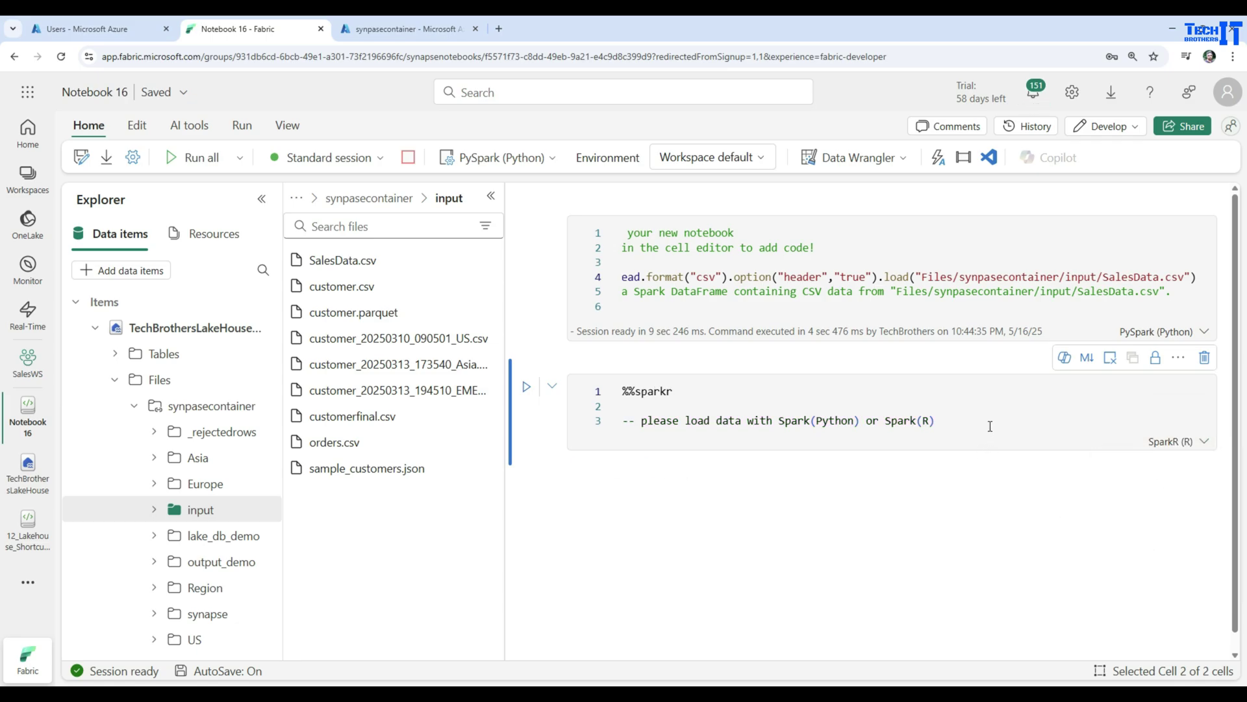
{"action": "left_click_drag", "start_coordinate": [975, 421], "coordinate": [606, 414]}
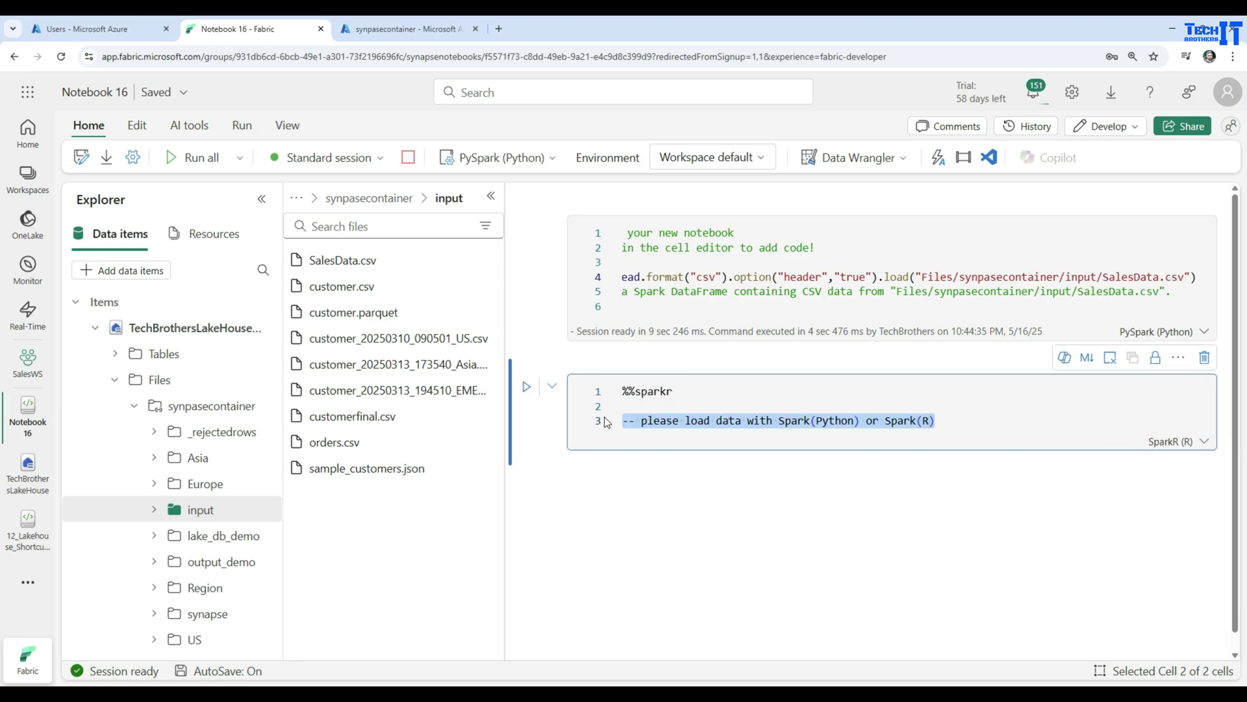
{"action": "key", "text": "BackSpace"}
Step: Insert SparkR code that reads SalesData.csv from the shortcut's input folder, run the cell, and review its output
{"action": "left_click_drag", "start_coordinate": [357, 270], "coordinate": [671, 413]}
{"action": "left_click", "coordinate": [527, 388]}
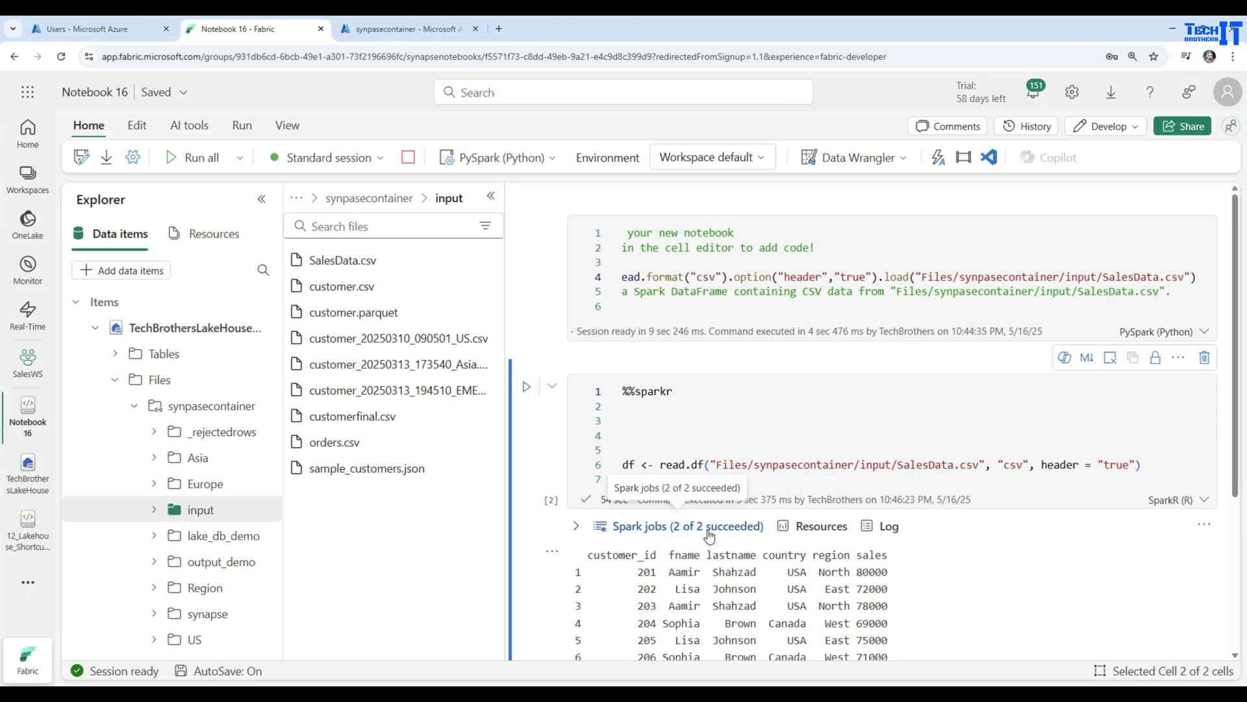
{"action": "scroll", "coordinate": [708, 536], "scroll_direction": "down", "scroll_amount": 3}
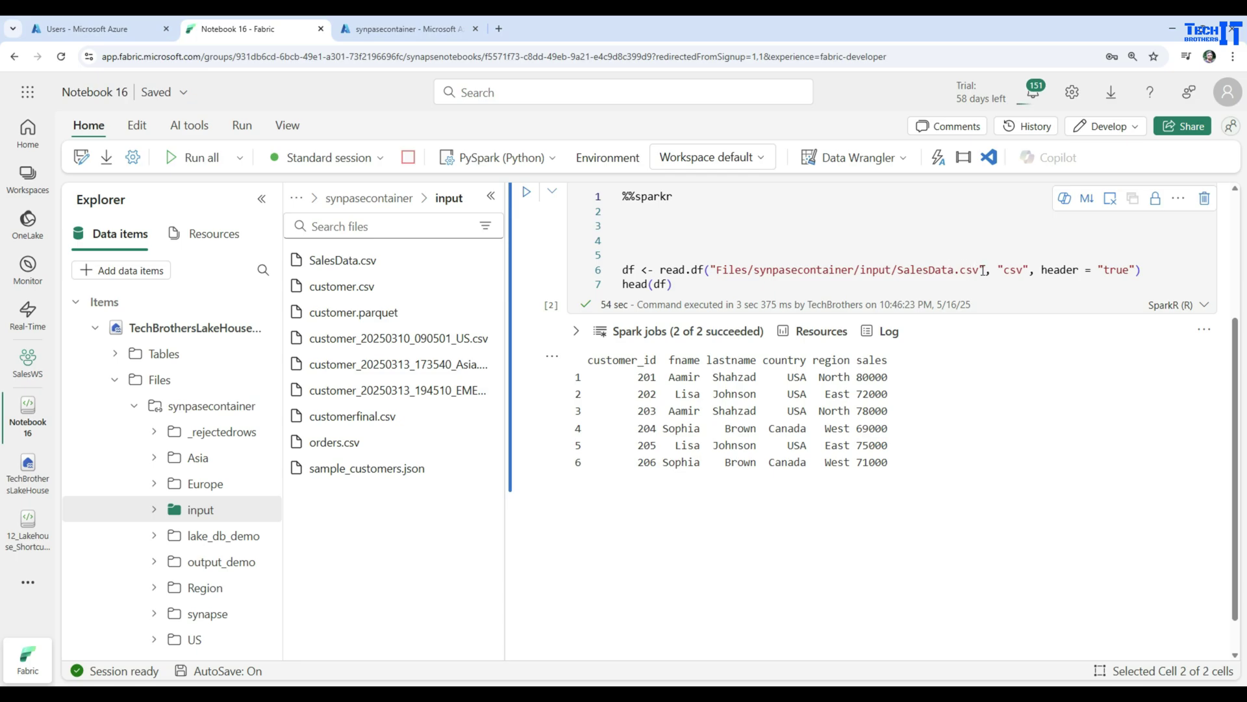
{"action": "left_click_drag", "start_coordinate": [981, 270], "coordinate": [908, 273]}
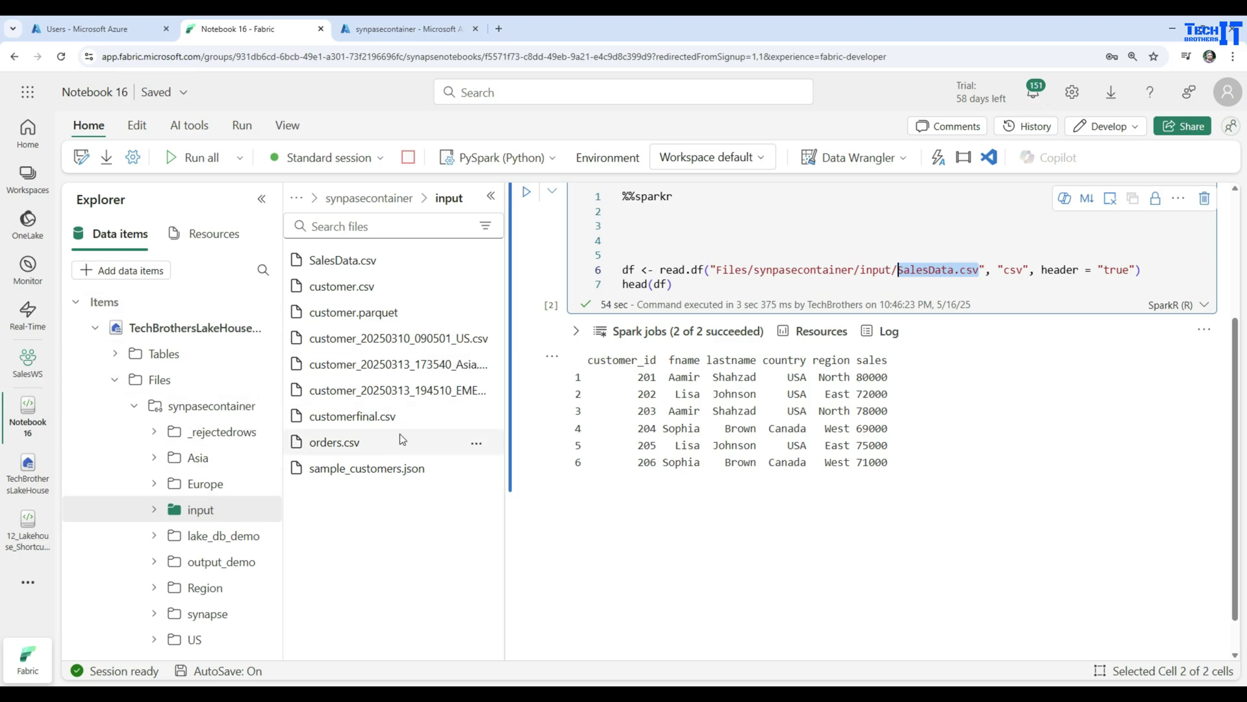
{"action": "scroll", "coordinate": [735, 405], "scroll_direction": "up", "scroll_amount": 3}
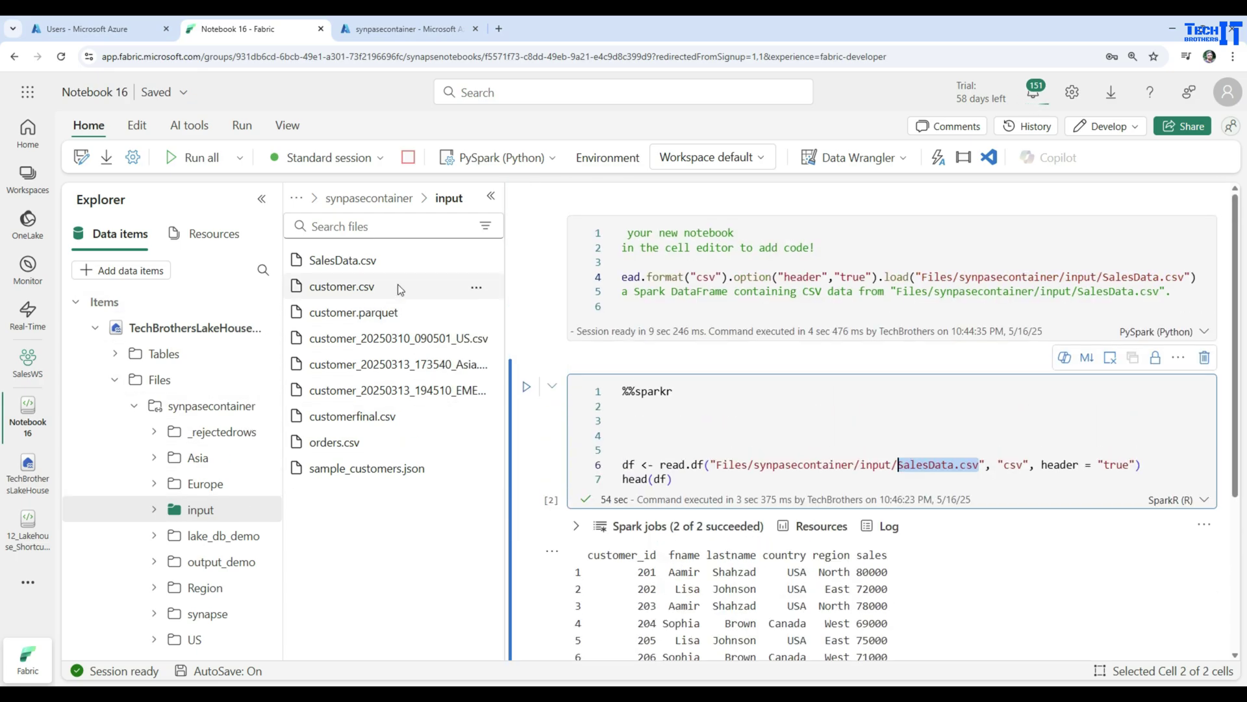
{"action": "left_click", "coordinate": [473, 259]}
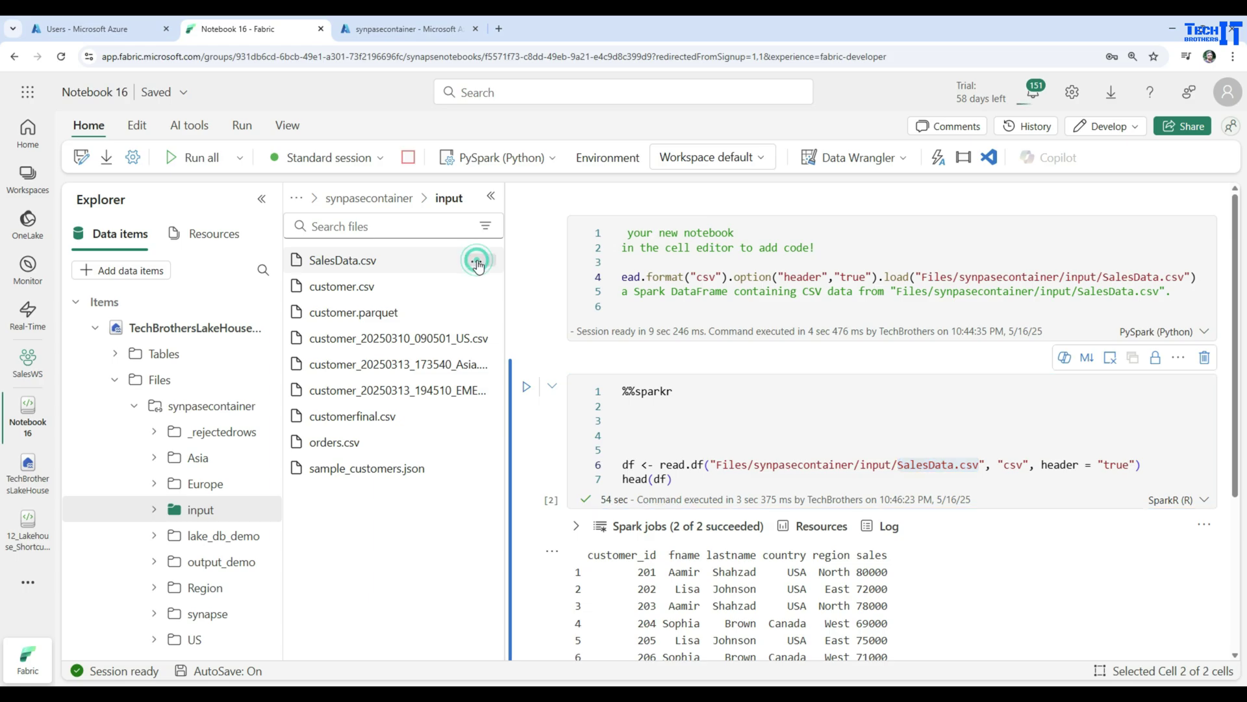
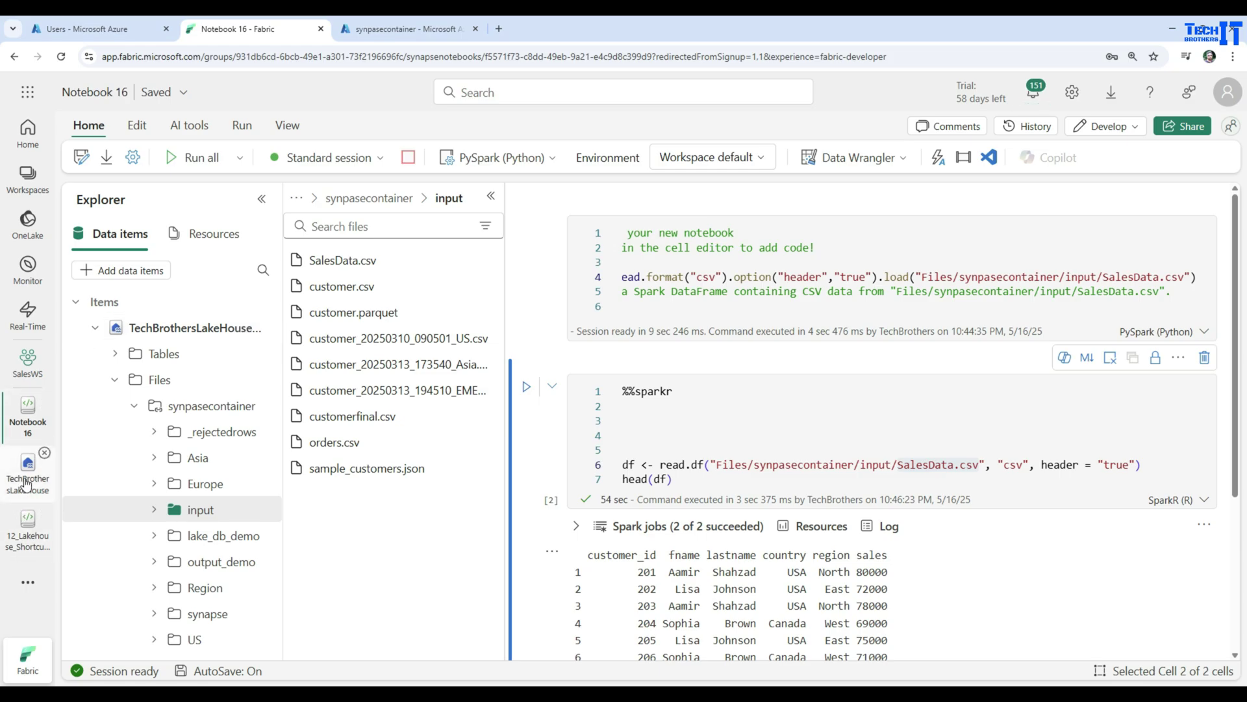
Step: Open TechBrothersLakeHouse and check the Load to Tables action for SalesData.csv in synpasecontainer's input folder
{"action": "left_click", "coordinate": [28, 361]}
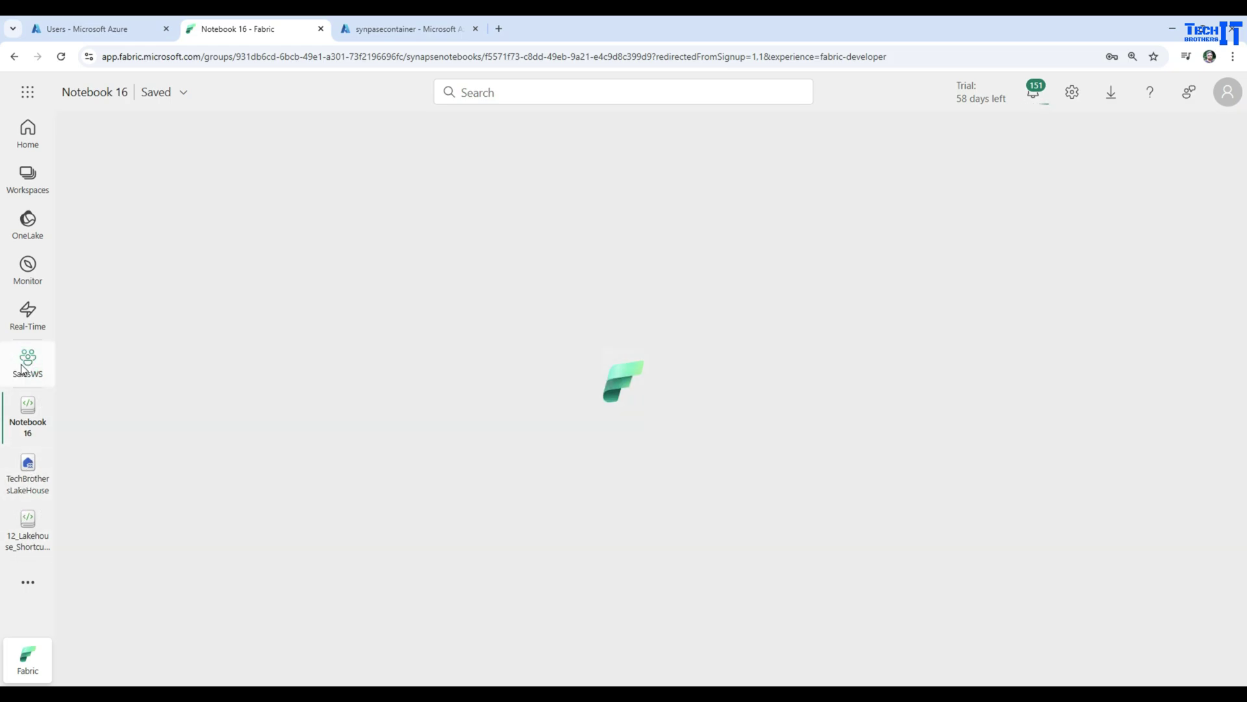
{"action": "left_click", "coordinate": [242, 540]}
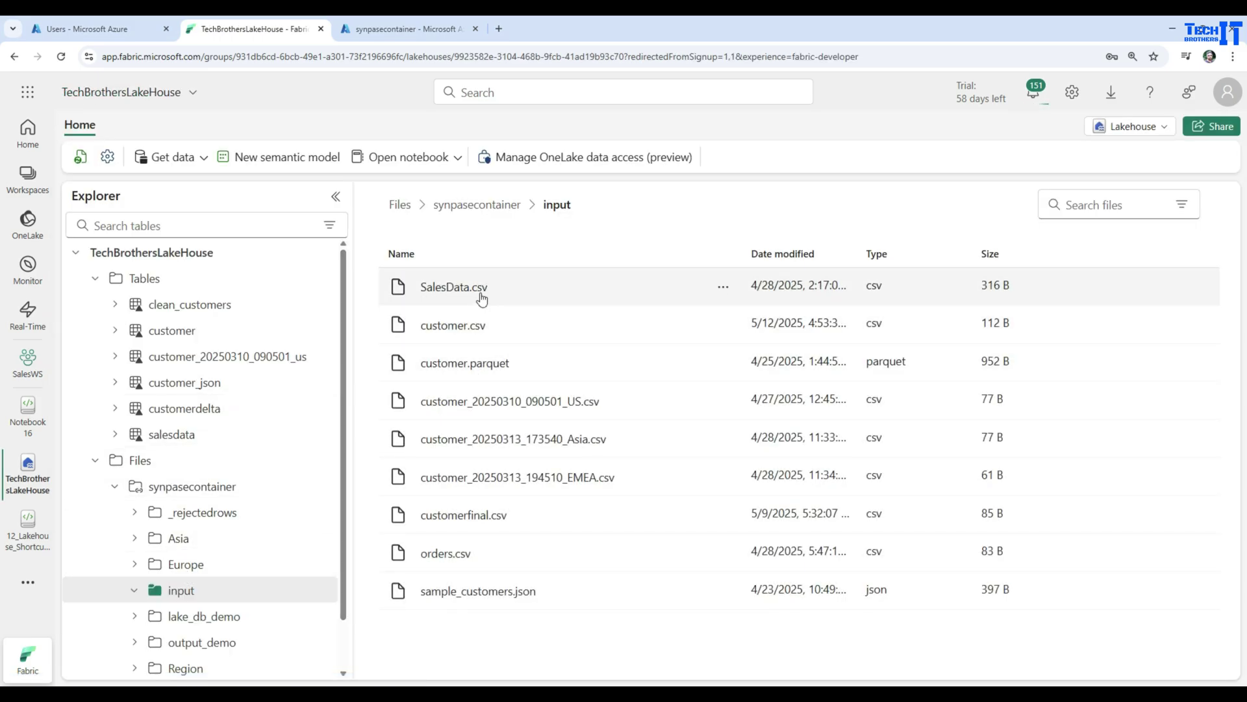
{"action": "left_click", "coordinate": [725, 286]}
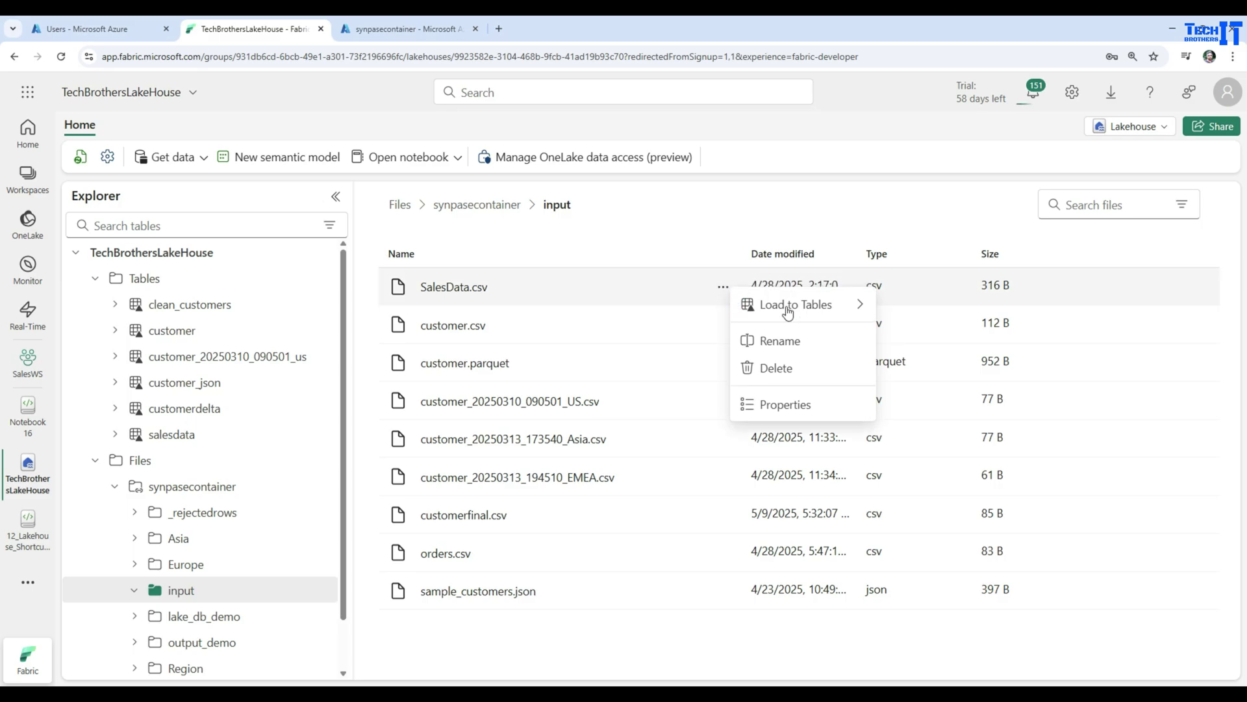
{"action": "mouse_move", "coordinate": [815, 311]}
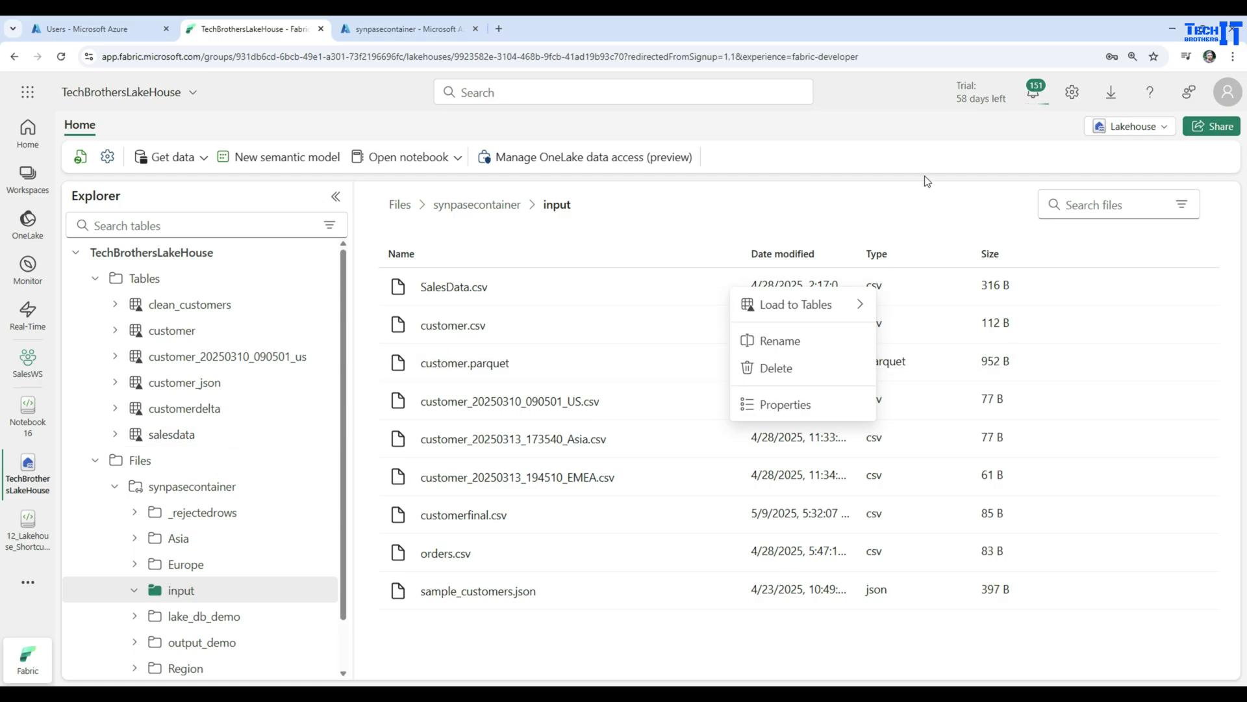
Step: Switch to the lakehouse's SQL analytics endpoint and add TechBrothersLakeHouse for querying
{"action": "left_click", "coordinate": [1148, 132]}
{"action": "left_click", "coordinate": [1064, 199]}
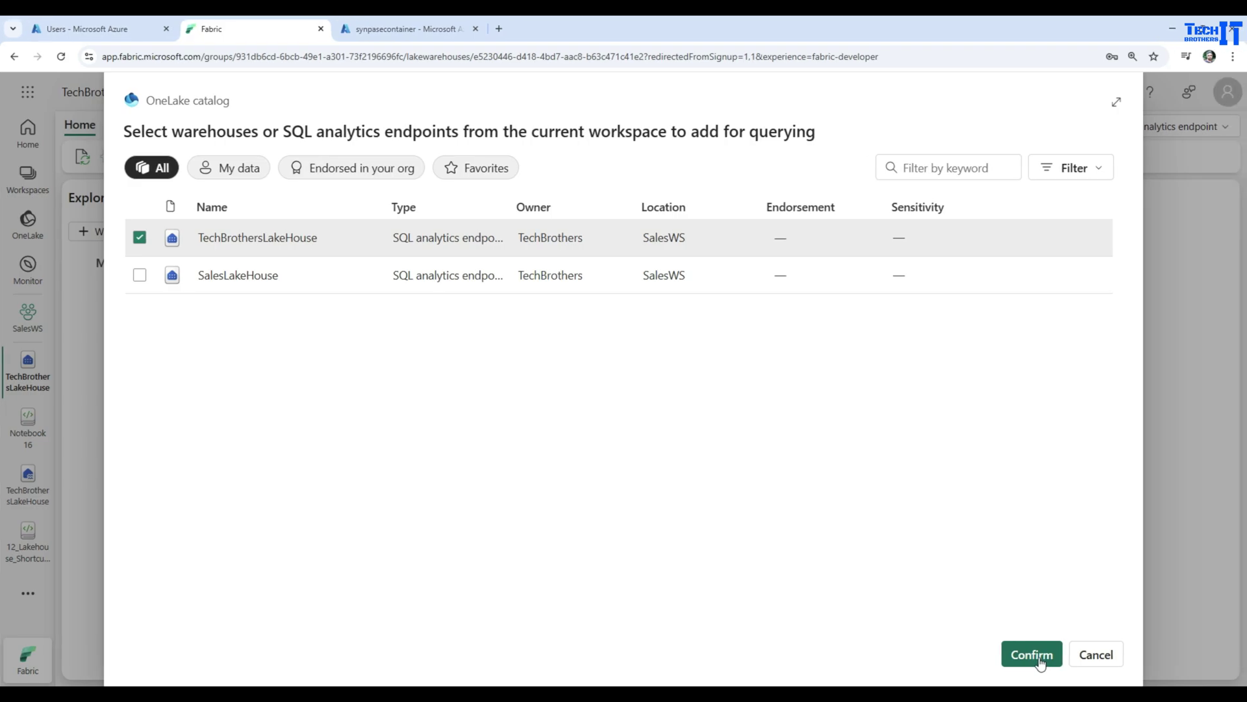
{"action": "left_click", "coordinate": [1034, 658]}
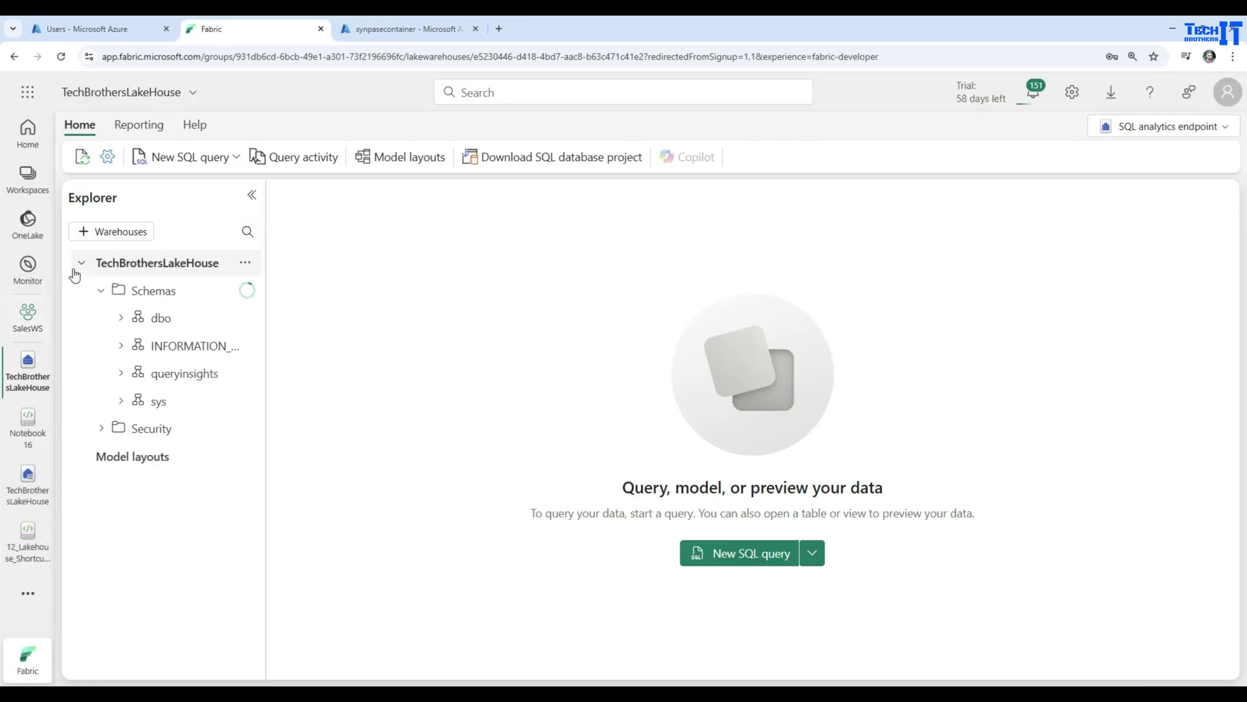
Step: Expand the dbo schema's tables and try to create a Select TOP 100 query on salesdata
{"action": "left_click", "coordinate": [119, 319]}
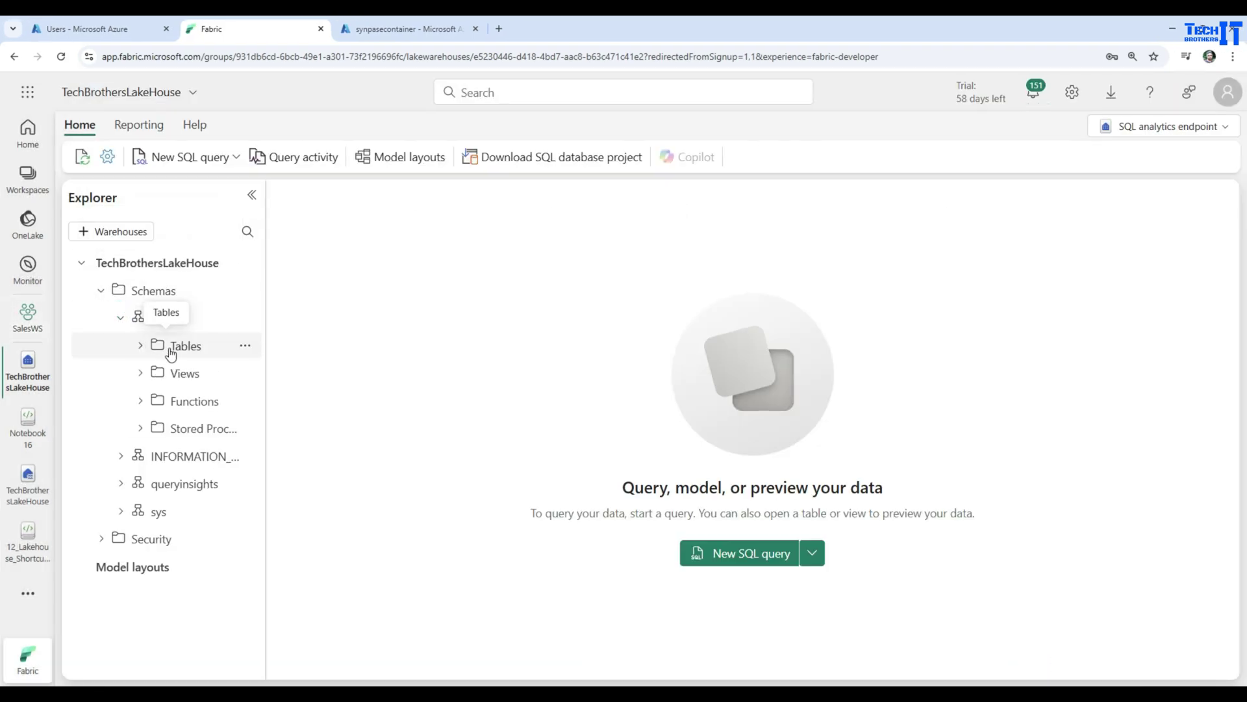
{"action": "left_click", "coordinate": [139, 346]}
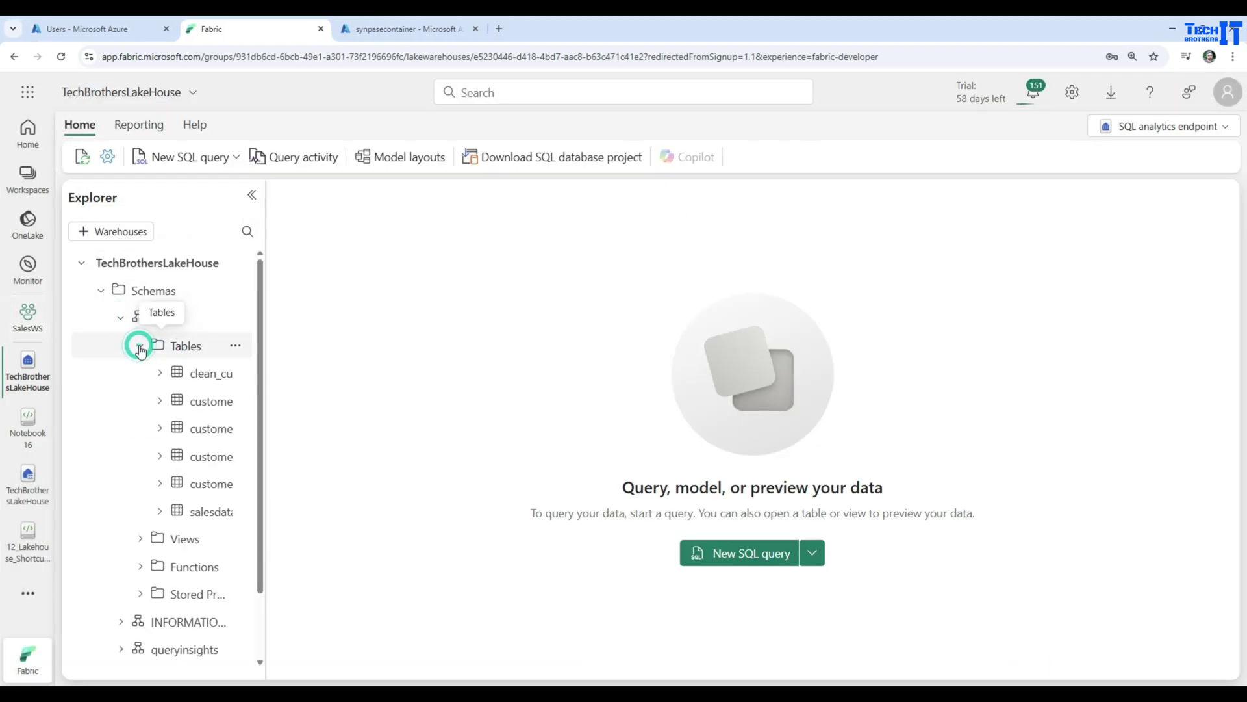
{"action": "left_click", "coordinate": [236, 511]}
{"action": "mouse_move", "coordinate": [306, 538]}
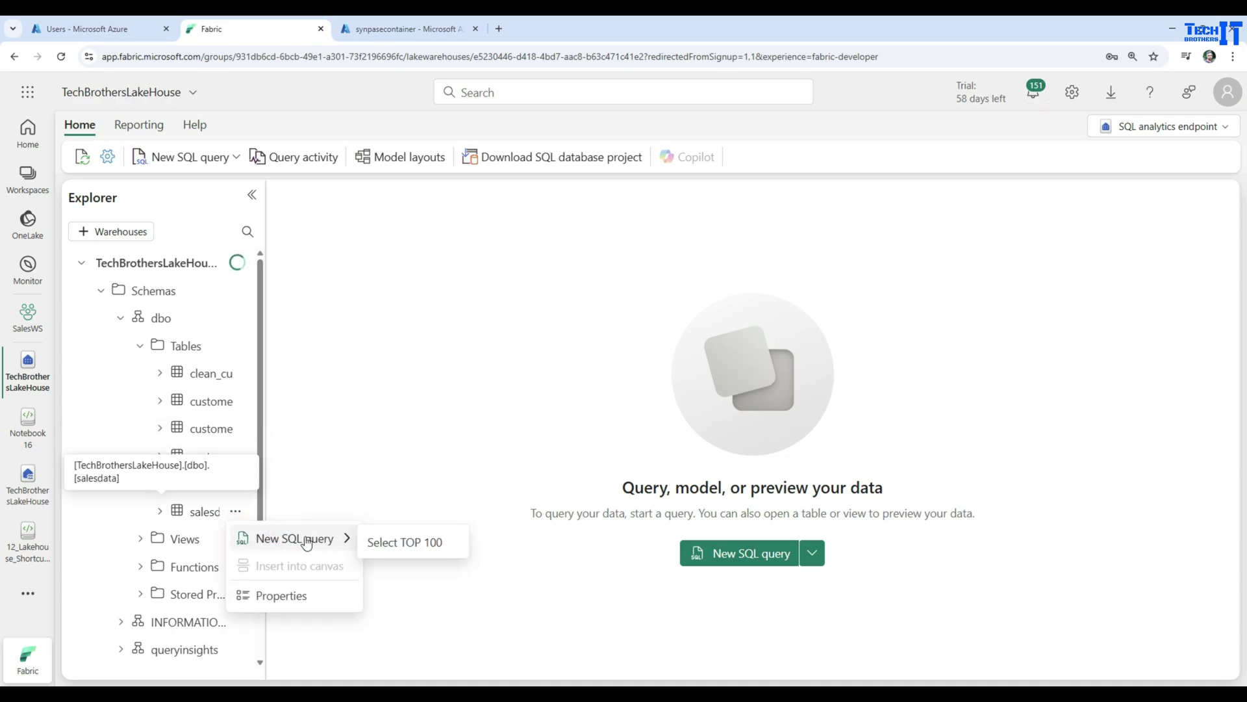
{"action": "left_click", "coordinate": [385, 541]}
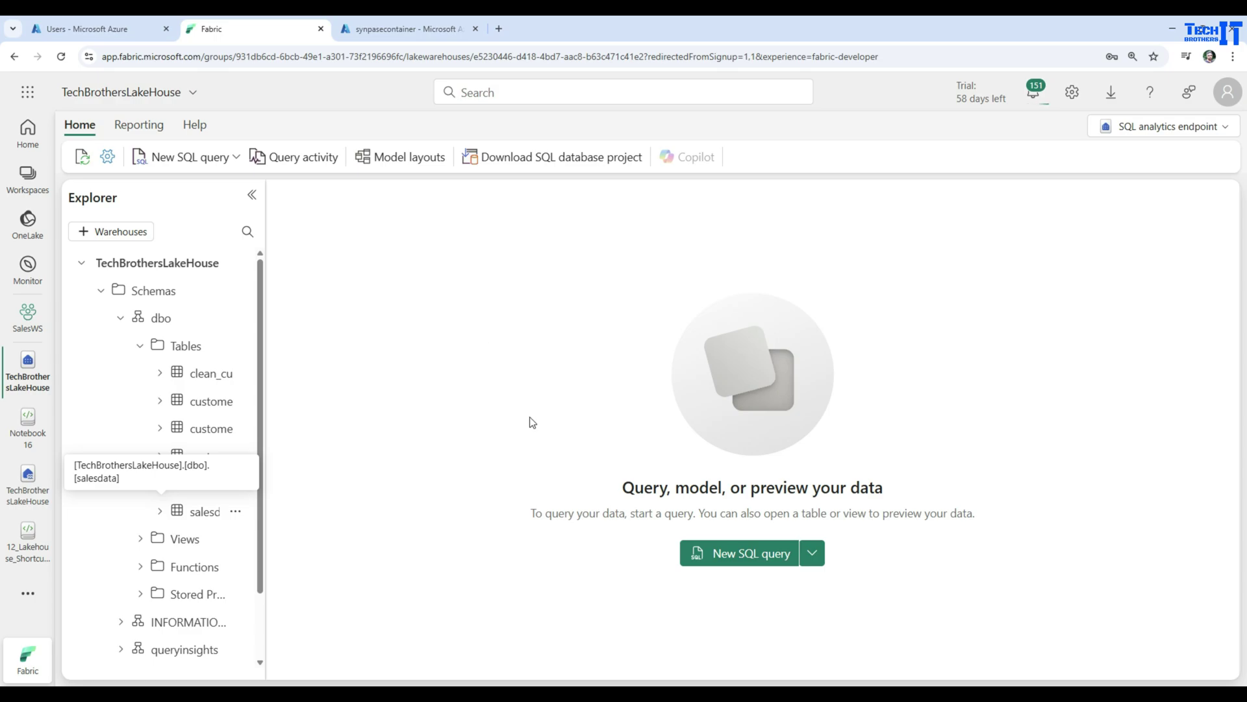
Step: Reopen the dbo tables, run a new Select TOP 100 SQL query on salesdata, and review the queried table name
{"action": "left_click", "coordinate": [122, 318]}
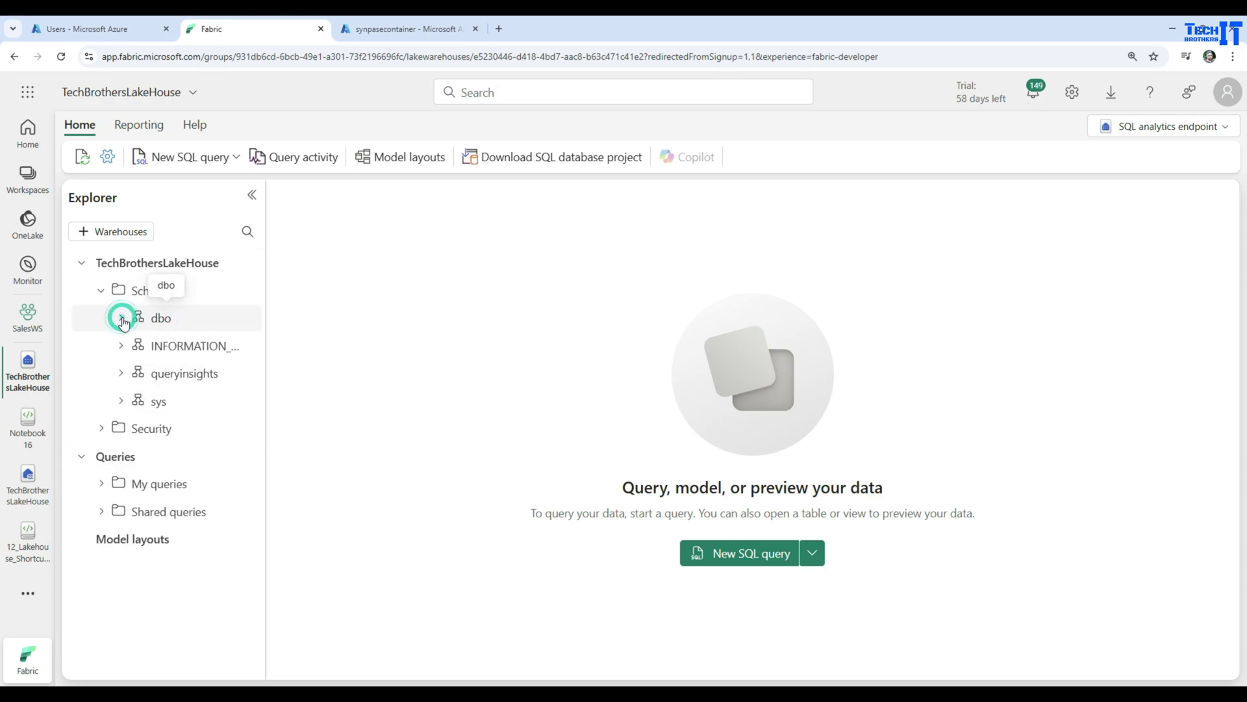
{"action": "left_click", "coordinate": [122, 319]}
{"action": "left_click", "coordinate": [143, 348]}
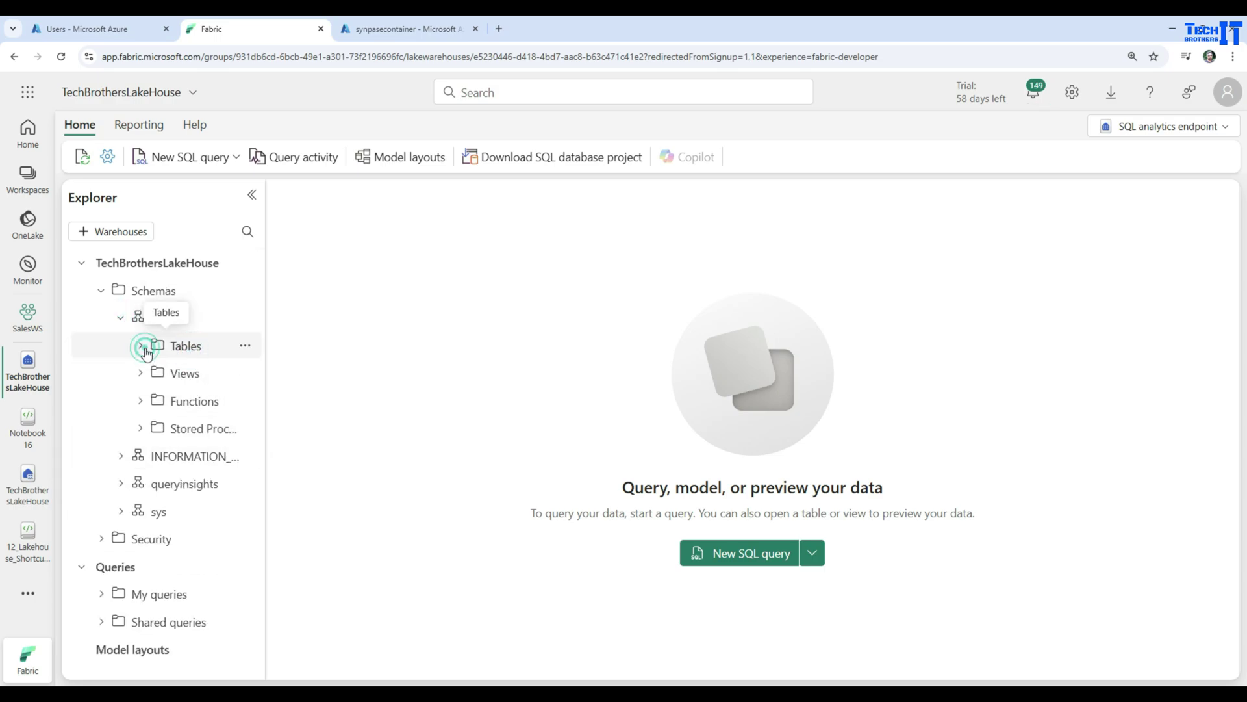
{"action": "left_click", "coordinate": [235, 512]}
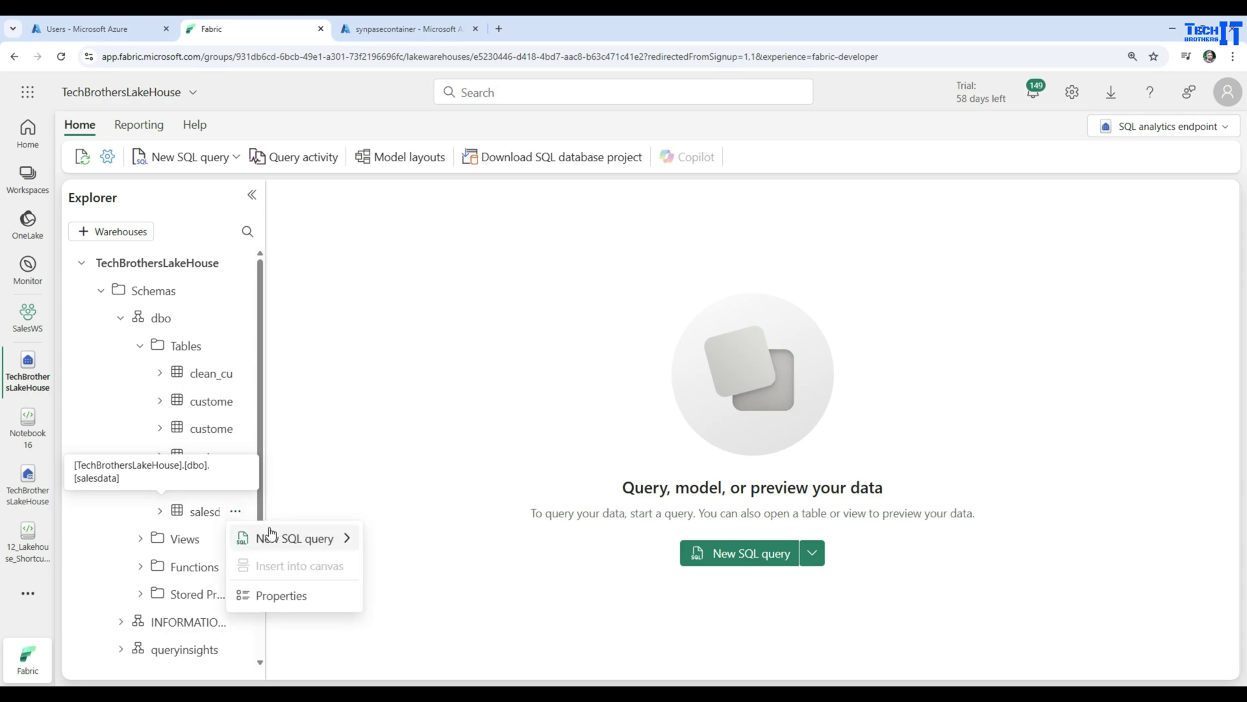
{"action": "mouse_move", "coordinate": [273, 538]}
{"action": "left_click", "coordinate": [390, 540]}
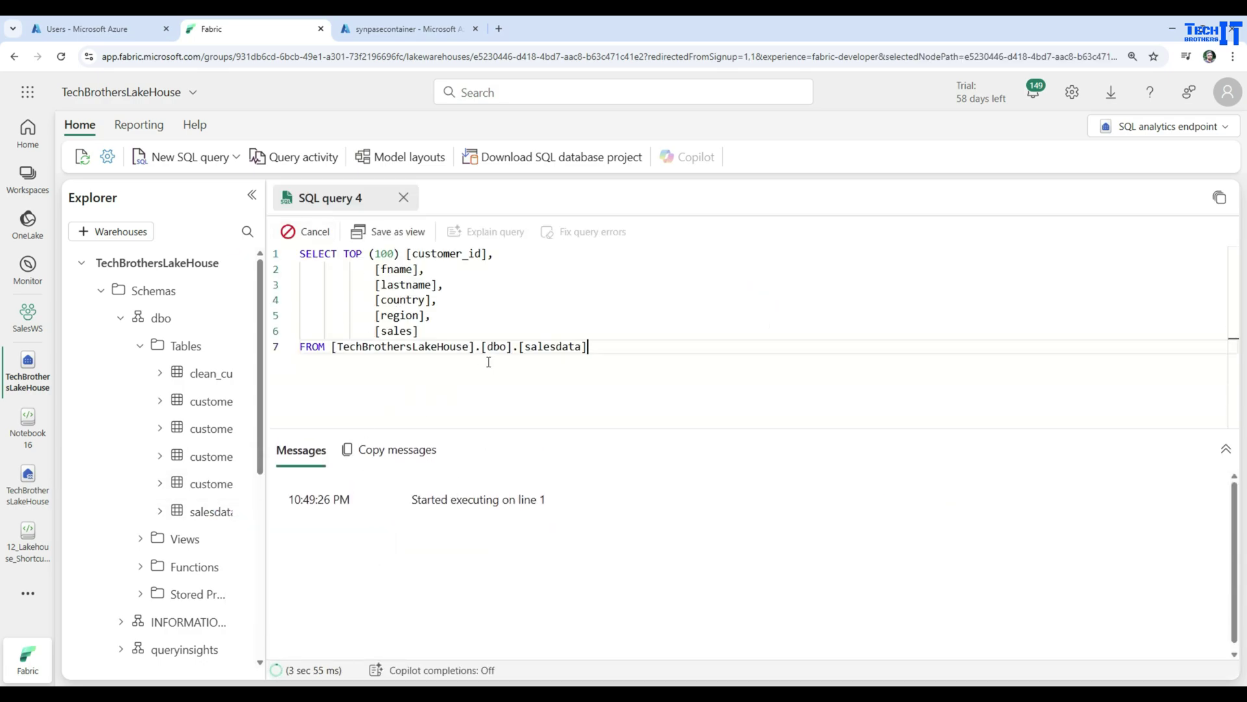
{"action": "left_click_drag", "start_coordinate": [619, 346], "coordinate": [476, 347]}
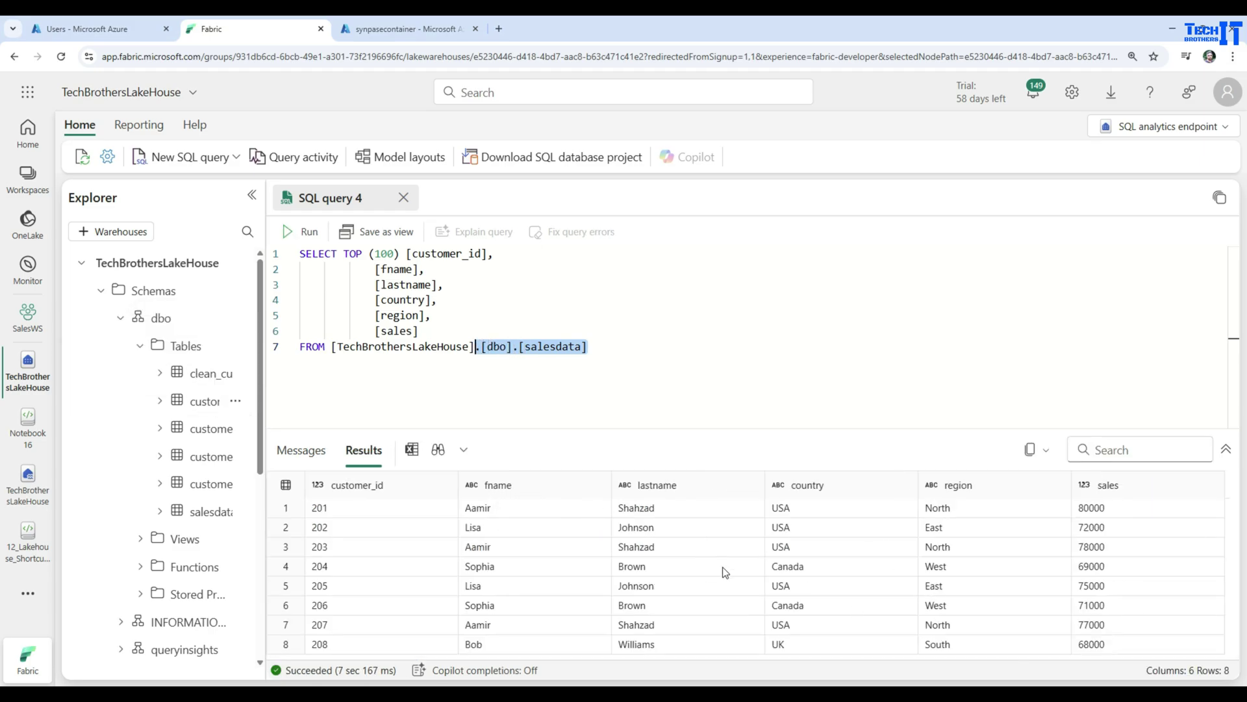
Step: Collapse the dbo schema, the Schemas folder, TechBrothersLakeHouse and Queries in the explorer
{"action": "left_click", "coordinate": [120, 318]}
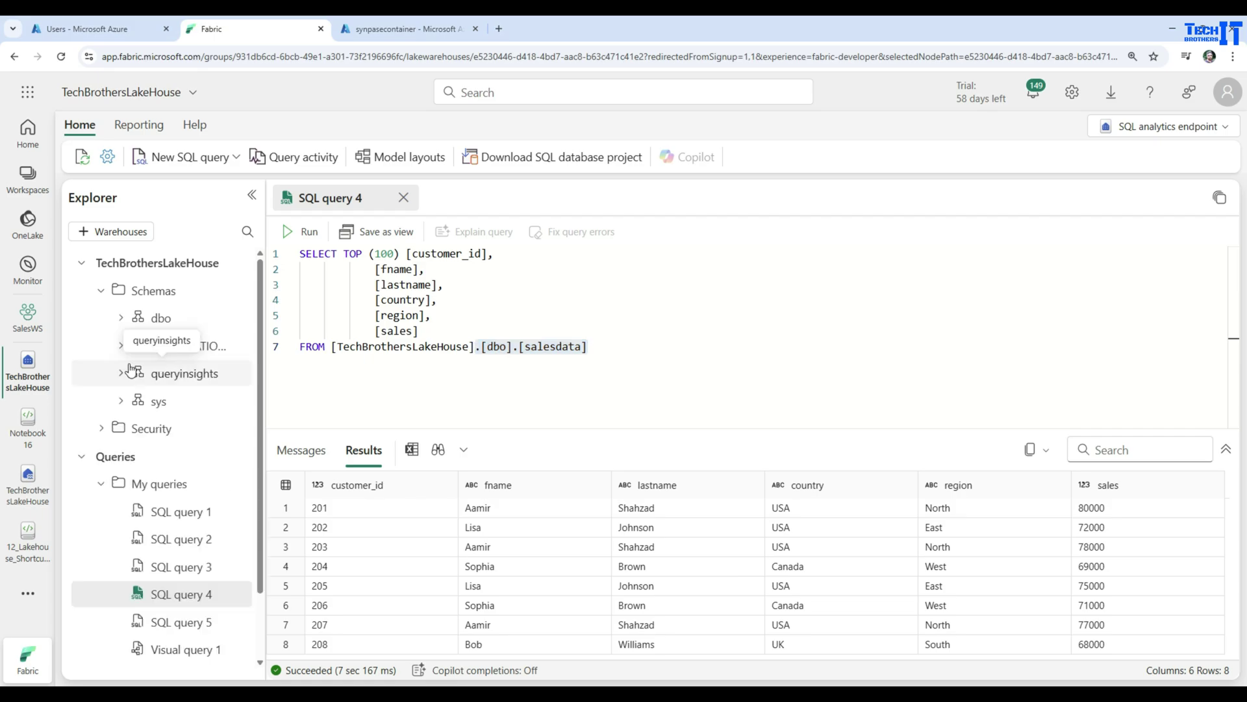
{"action": "left_click", "coordinate": [101, 292]}
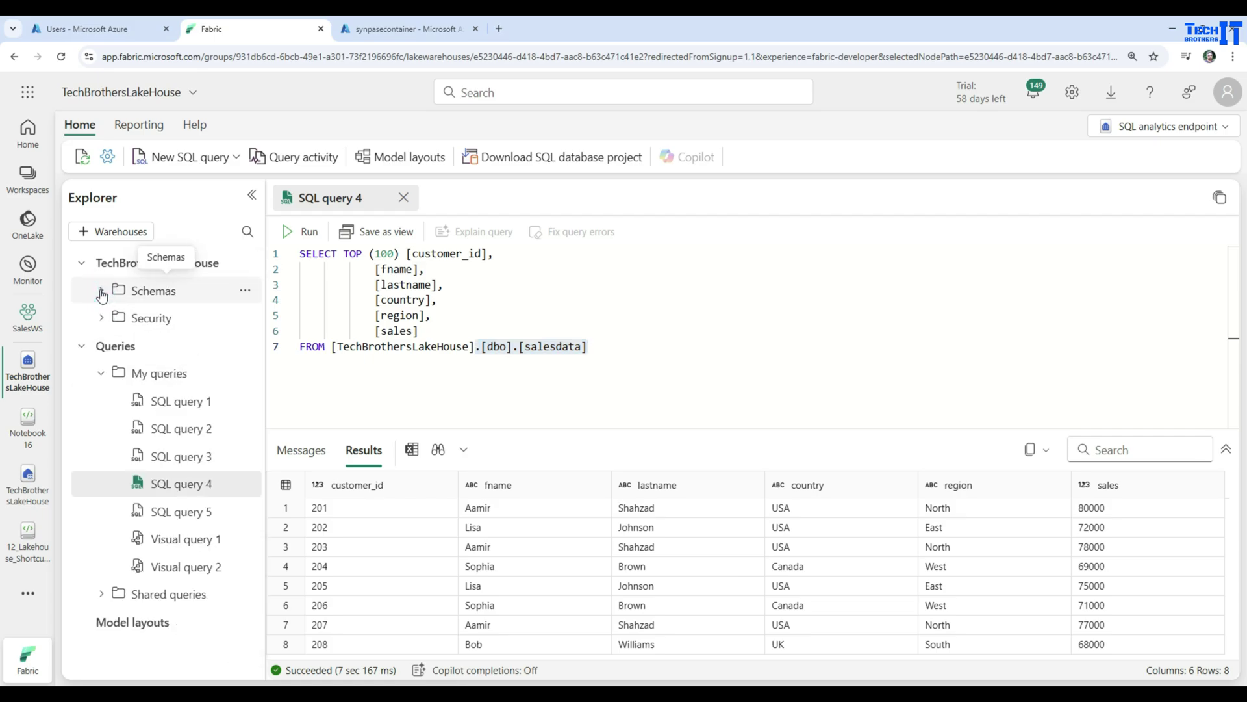
{"action": "left_click", "coordinate": [81, 263]}
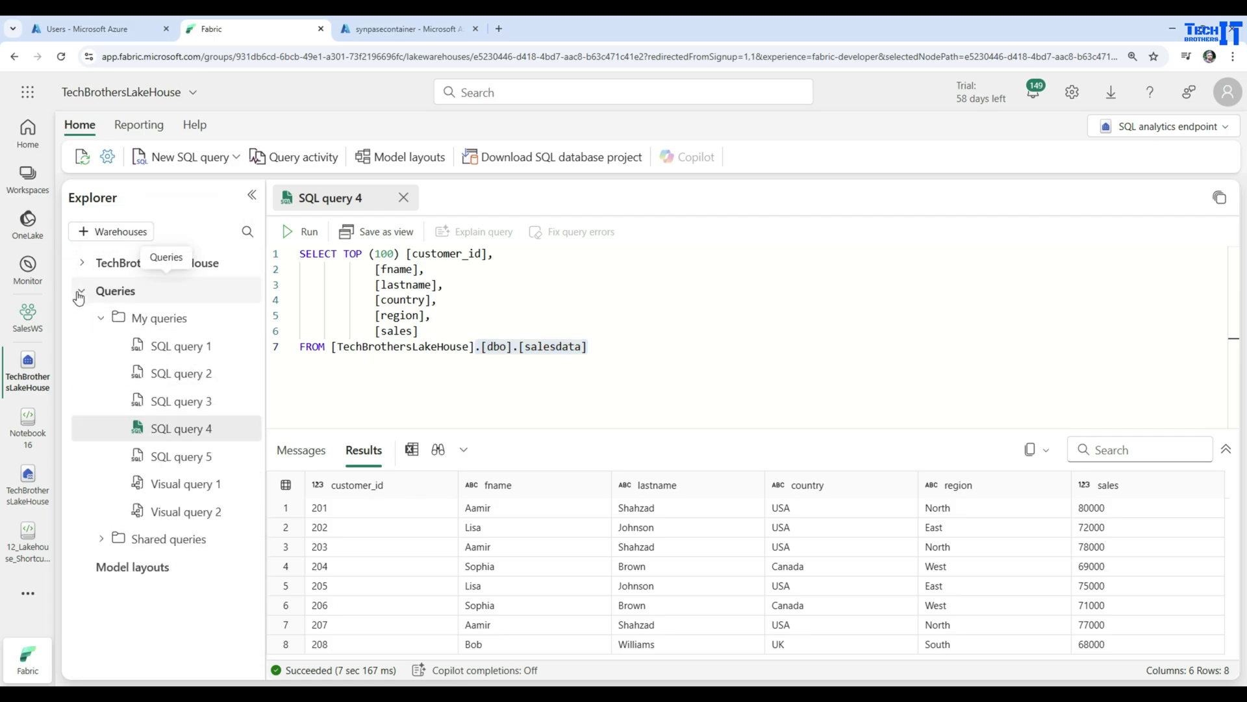
{"action": "left_click", "coordinate": [79, 293]}
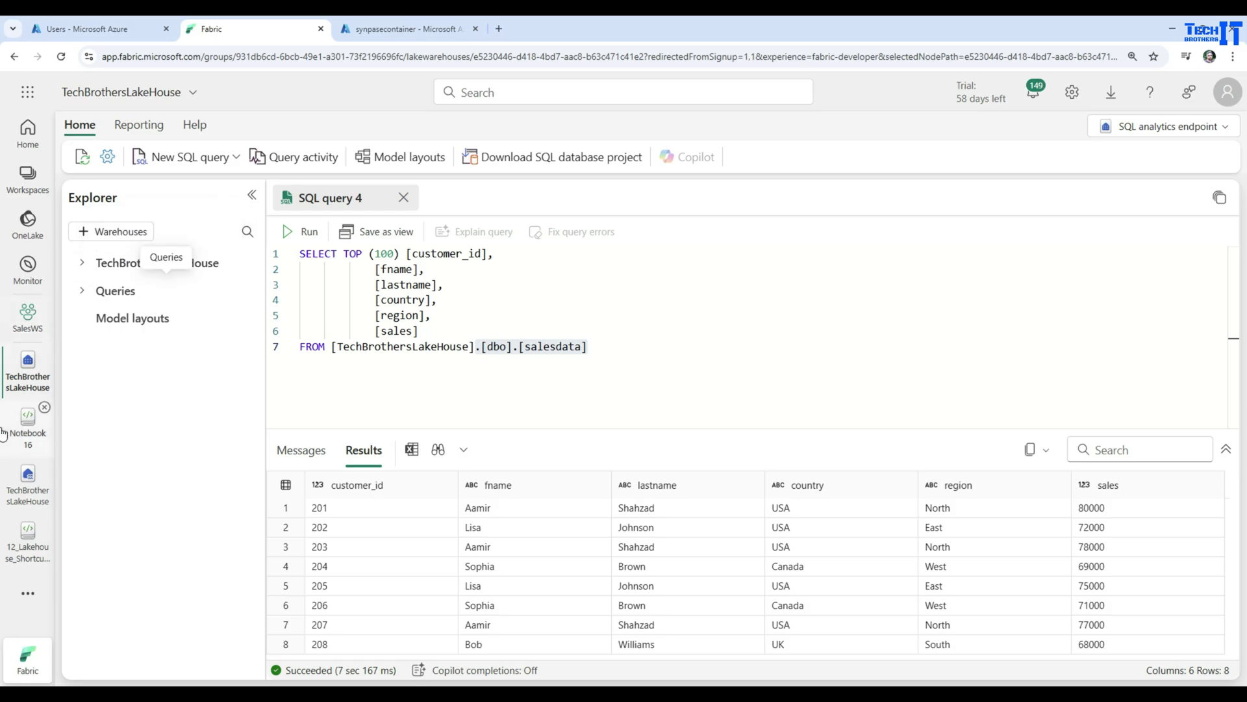
Step: Return to the lakehouse, browse synpasecontainer to Region/Europe, and check the Load to Tables action for the EMEA customer CSV
{"action": "left_click", "coordinate": [28, 486]}
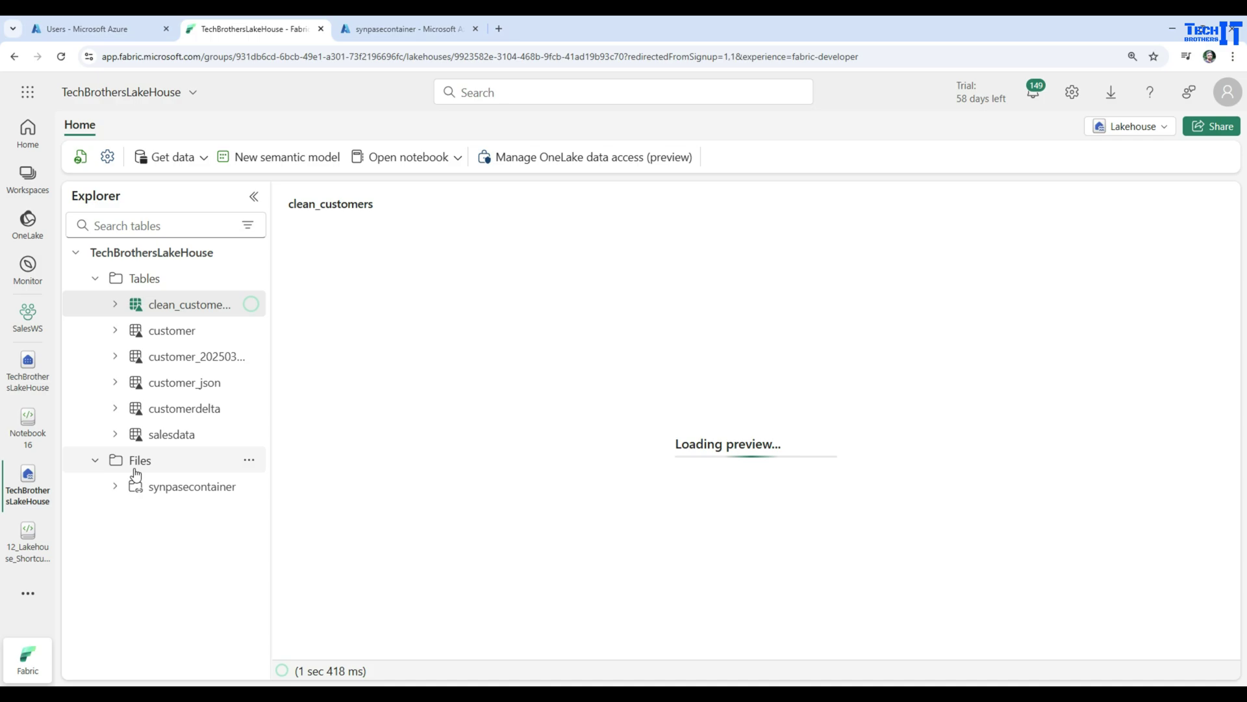
{"action": "left_click", "coordinate": [173, 487]}
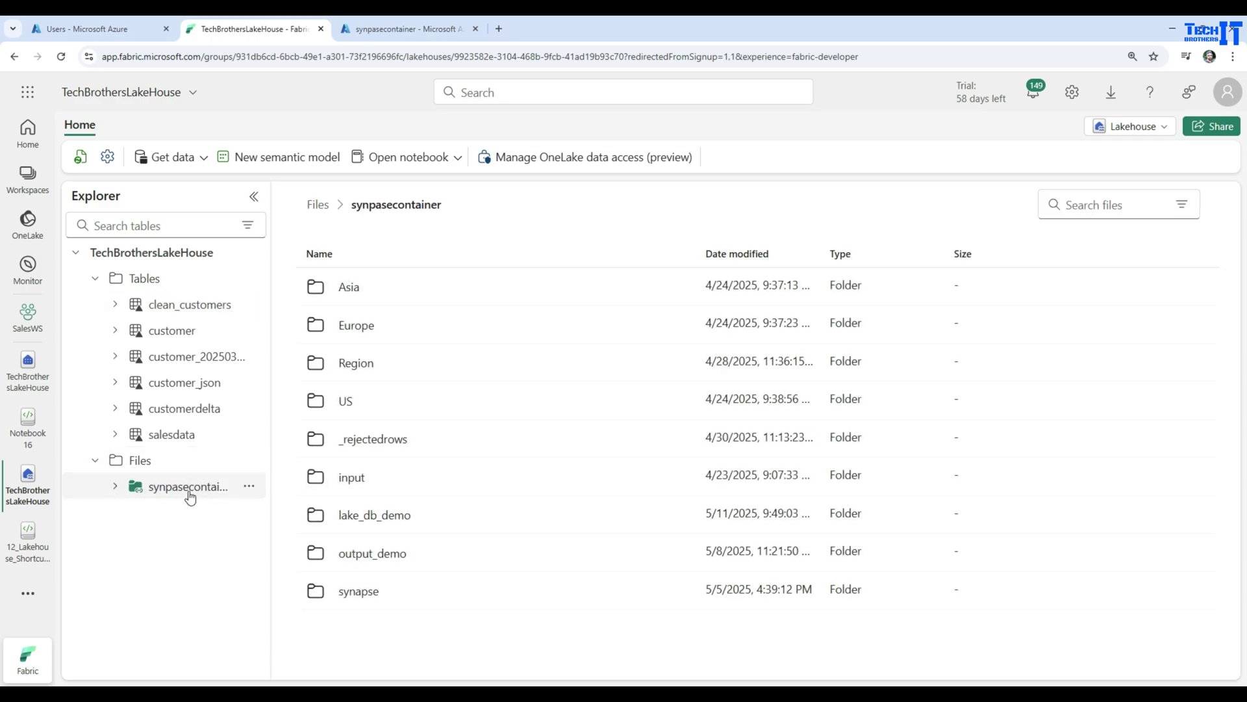
{"action": "double_click", "coordinate": [345, 363]}
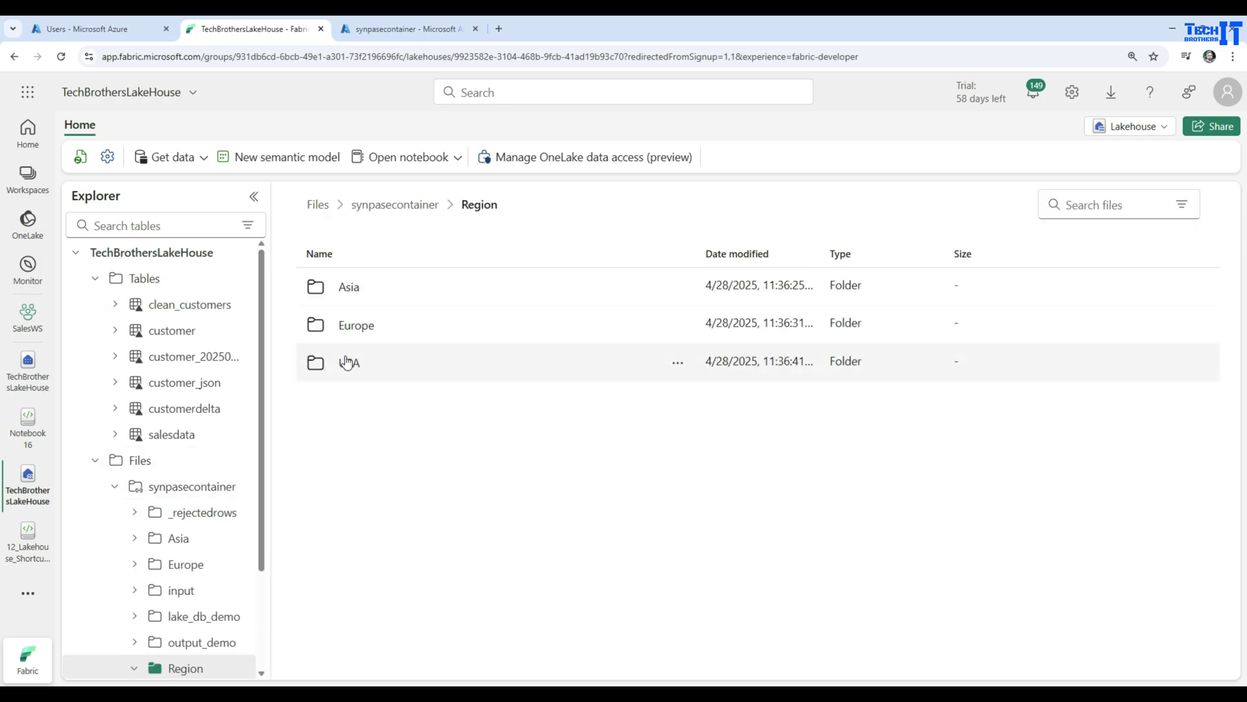
{"action": "double_click", "coordinate": [356, 325]}
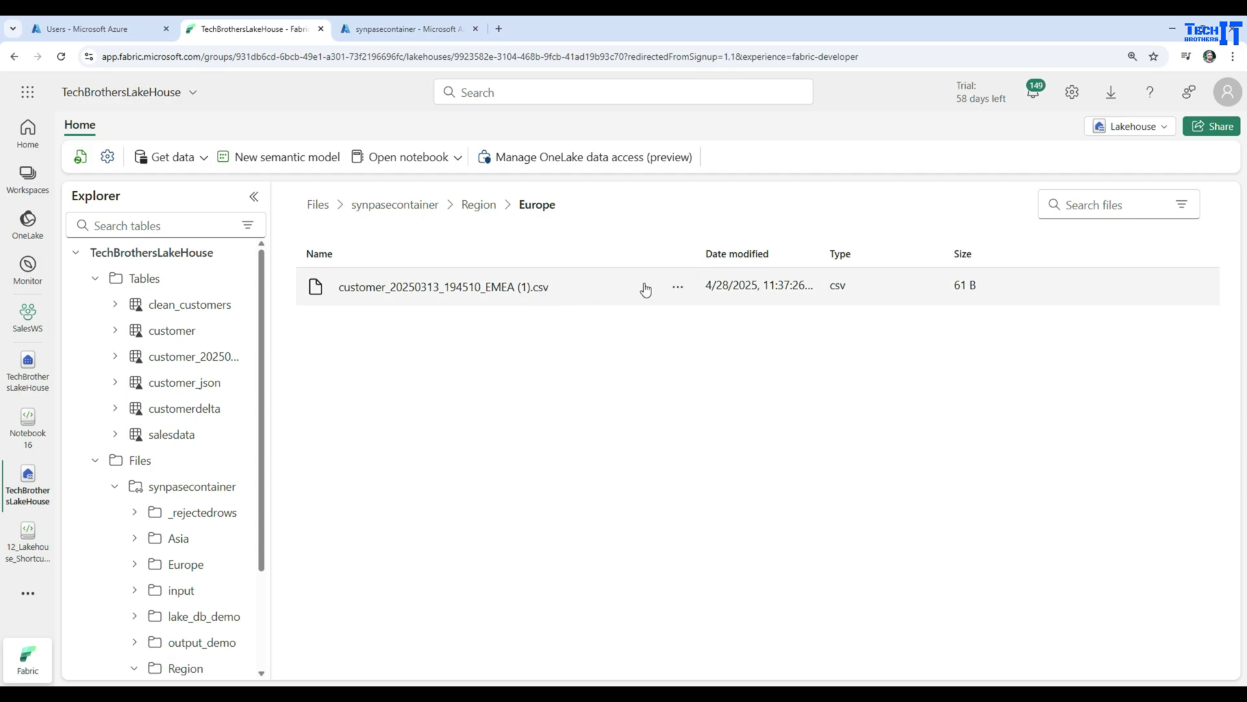
{"action": "left_click", "coordinate": [677, 287]}
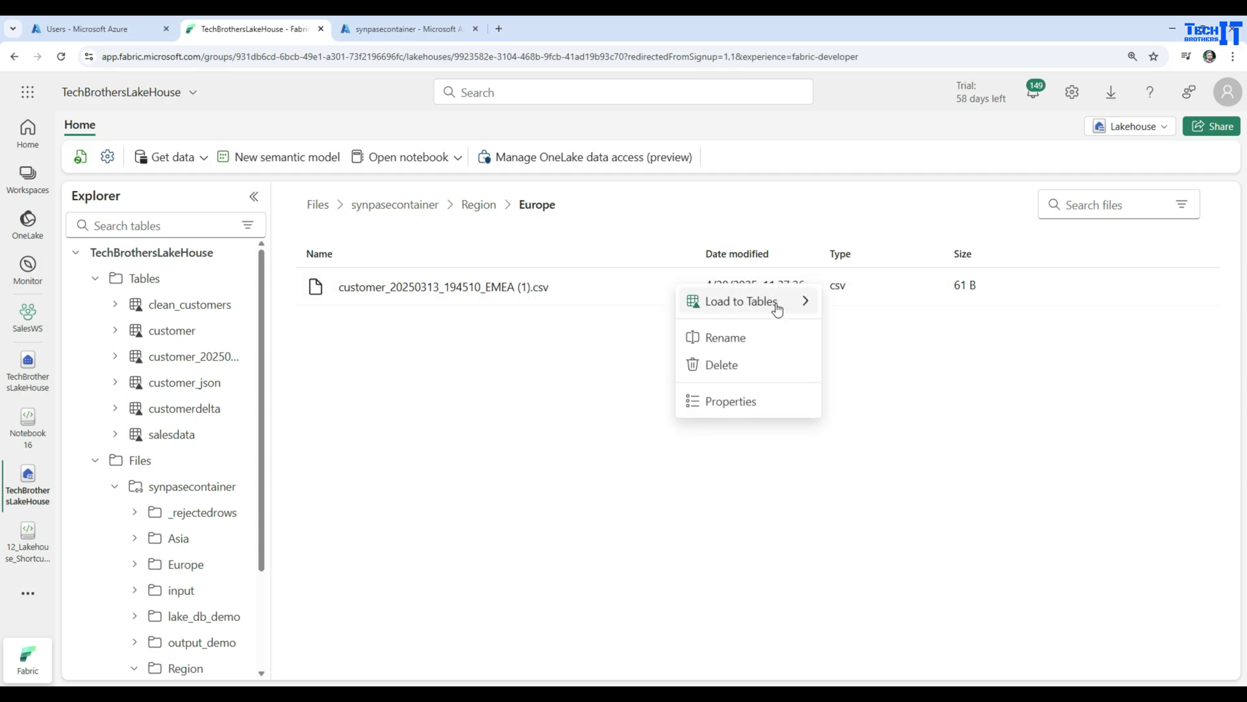
{"action": "mouse_move", "coordinate": [779, 302]}
{"action": "left_click", "coordinate": [382, 422]}
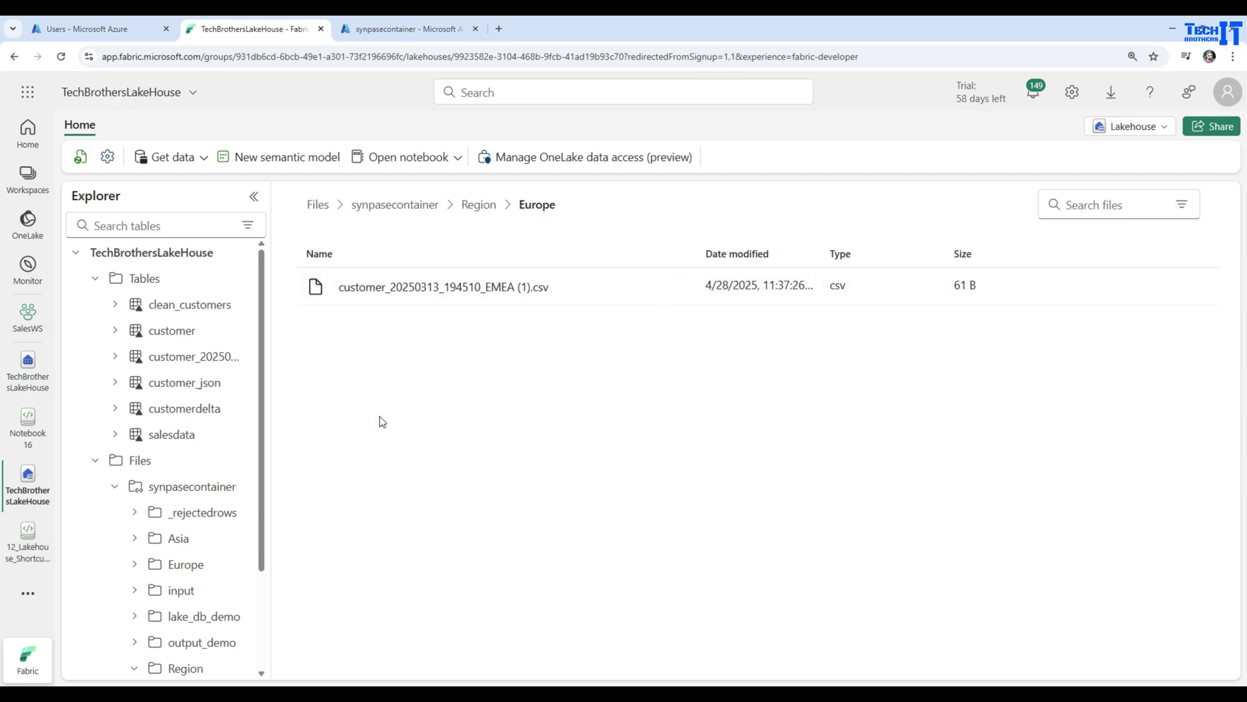